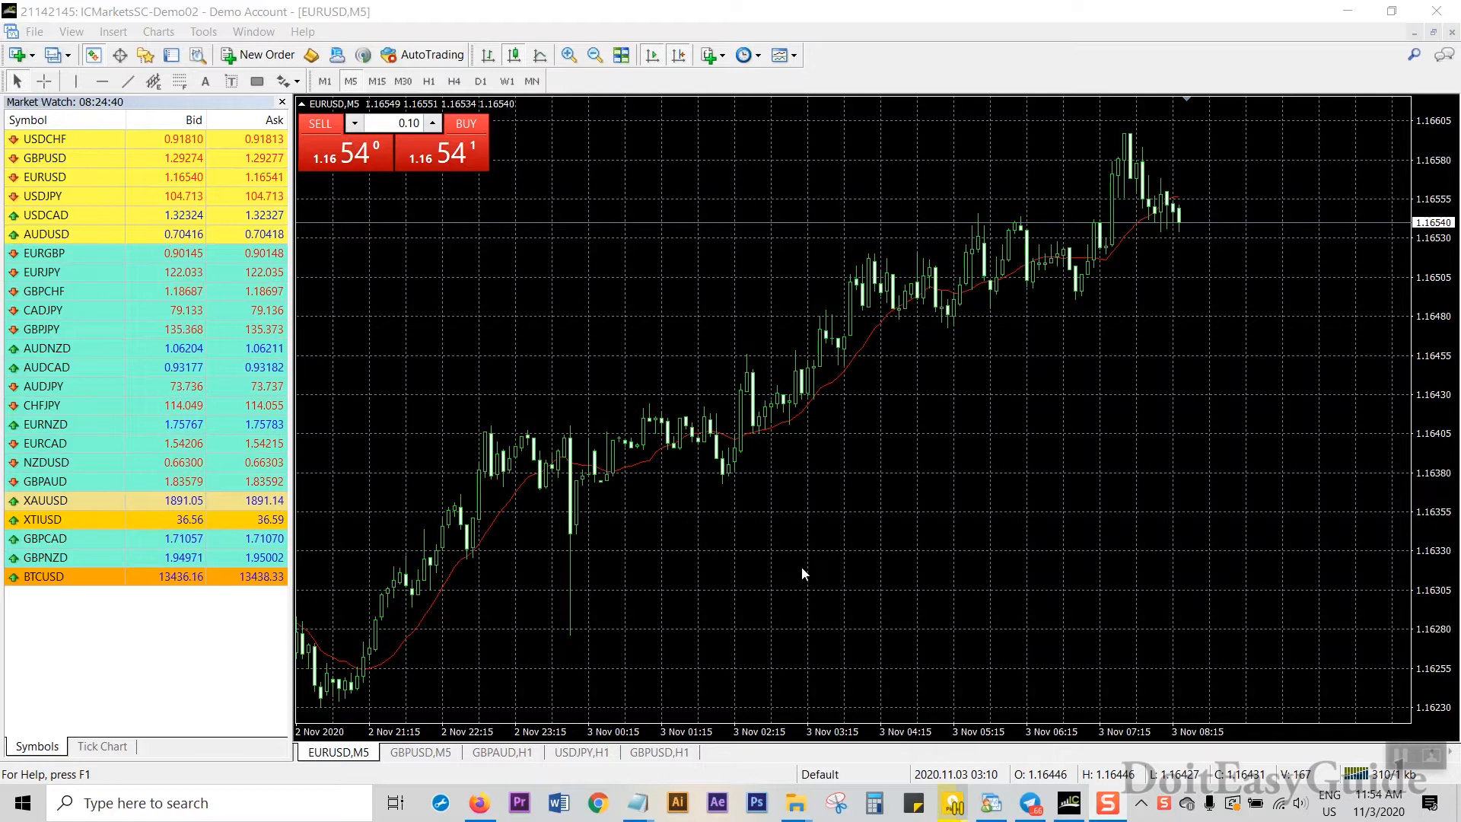
Switch to Firefox and look through the thread list of the Forex Factory Trading Systems forum.
click(488, 809)
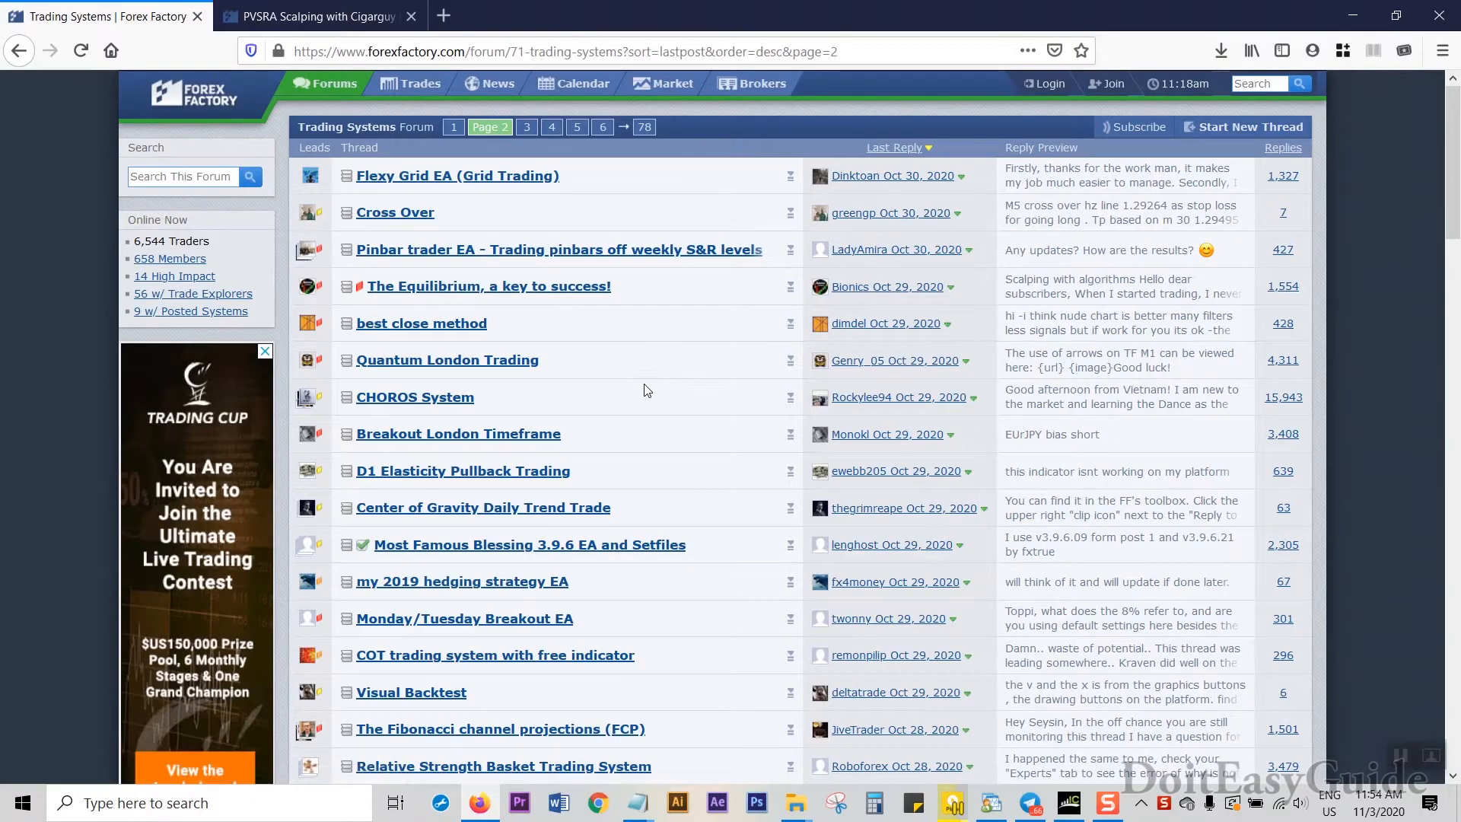
scroll(1435, 150, down, 3)
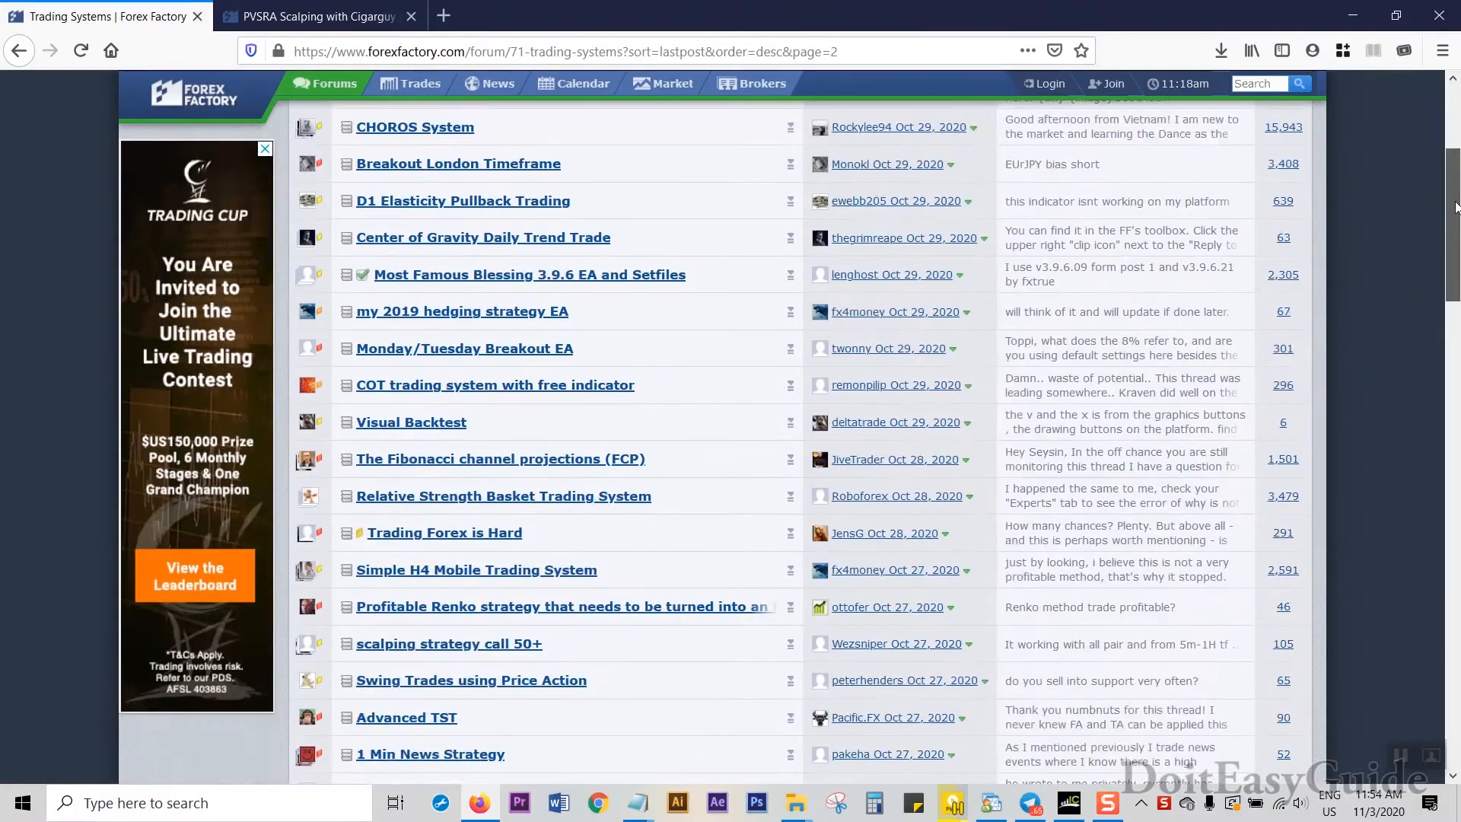
Switch to MetaTrader 4 and display the Navigator panel alongside the EURUSD M5 chart.
click(1069, 807)
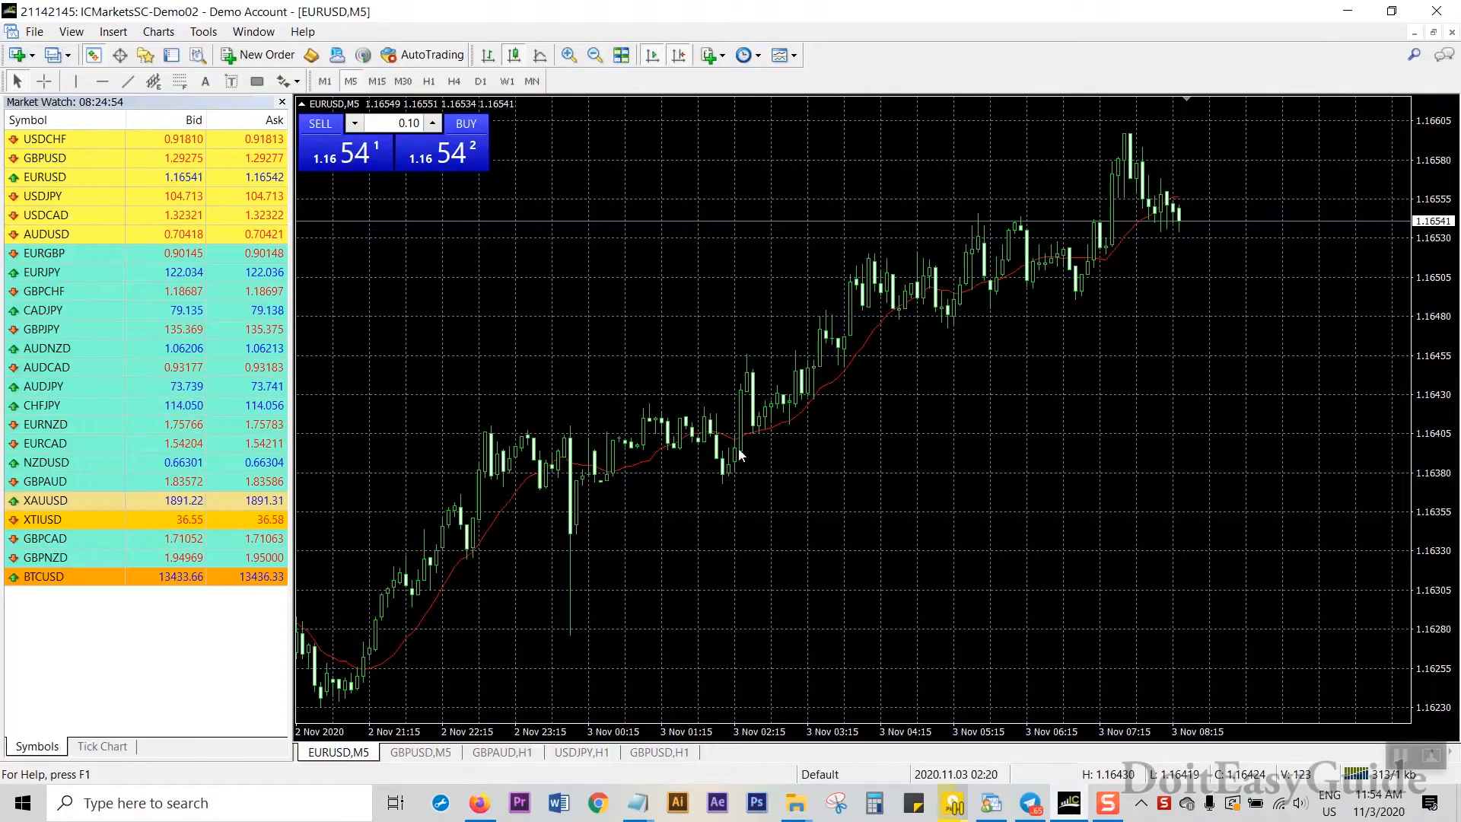
key(ctrl+n)
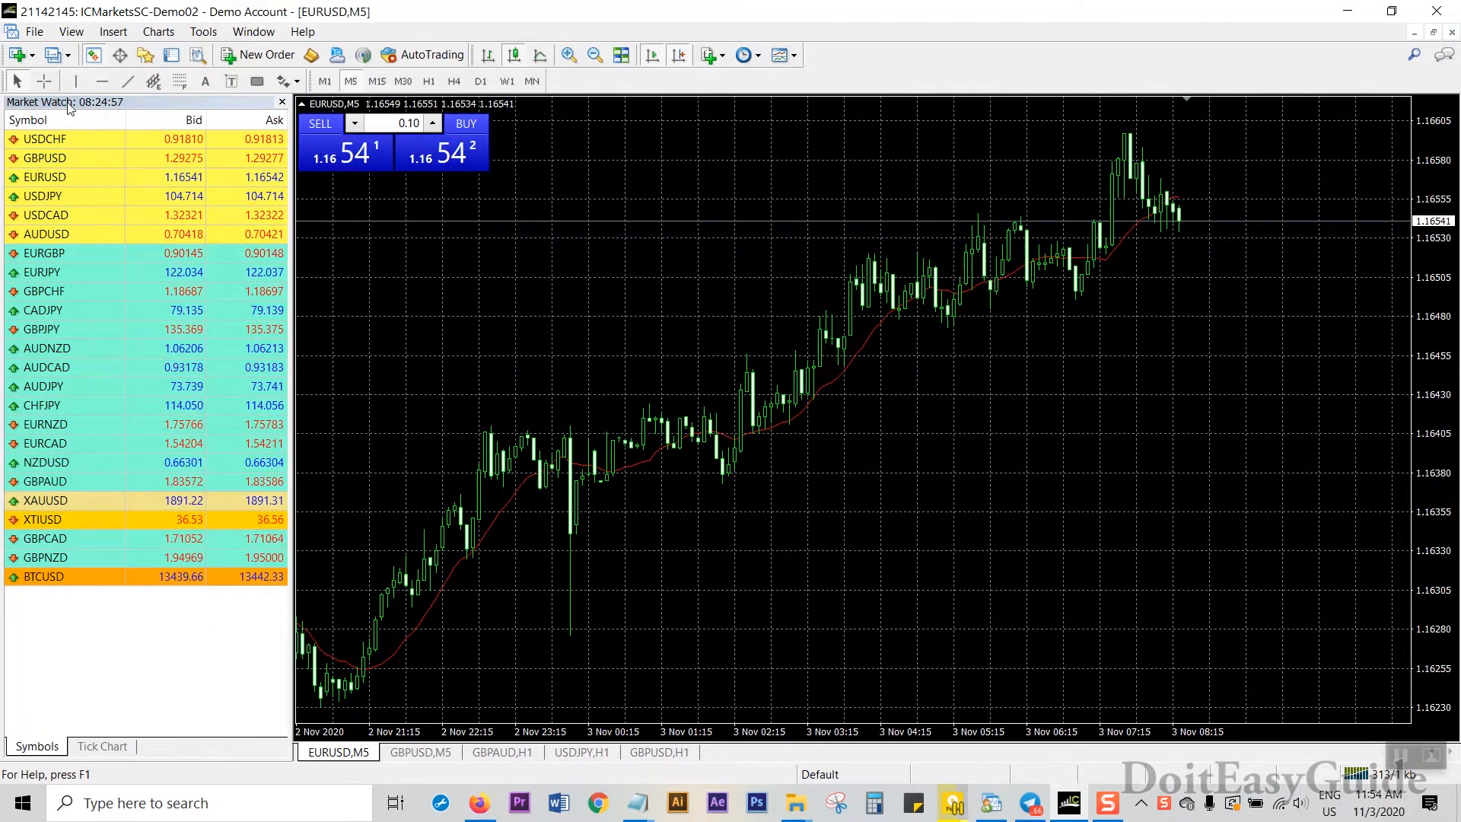
click(144, 56)
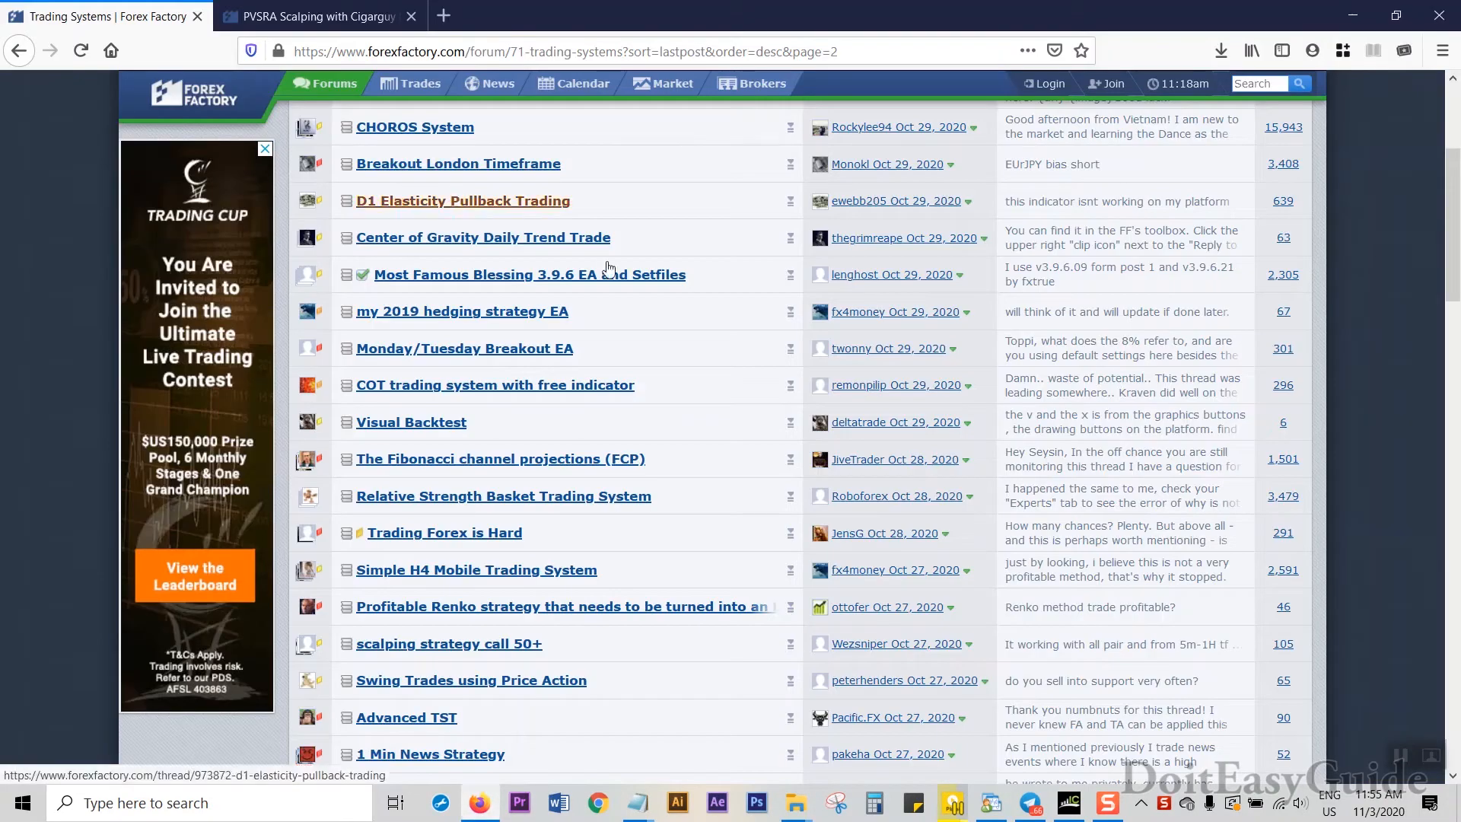
Return to the Trading Systems forum's first page in Firefox and show the PVSRA Scalping with Cigarguy thread, keeping only one tab of it.
key(alt+Left)
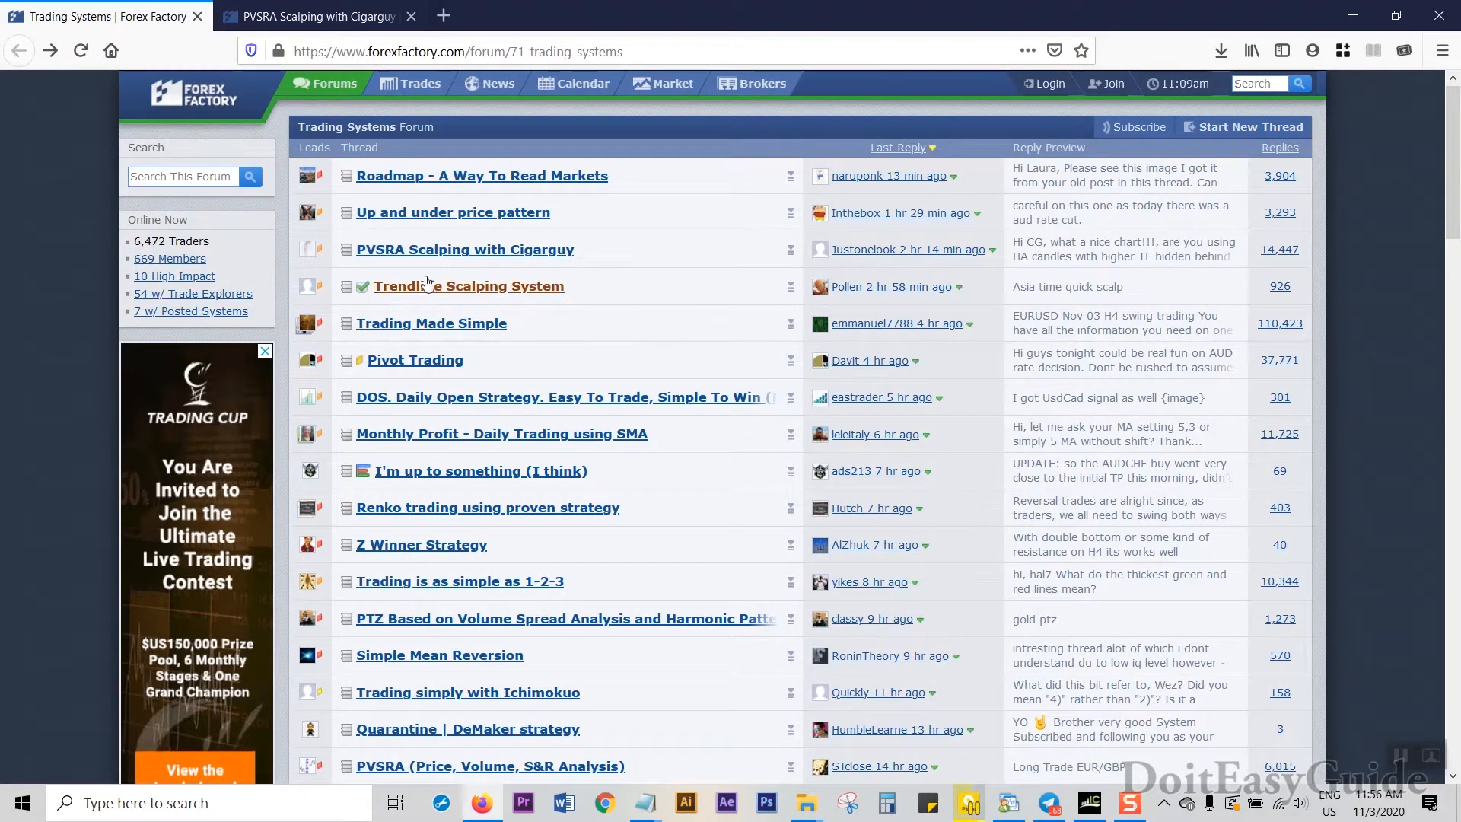
middle_click(543, 260)
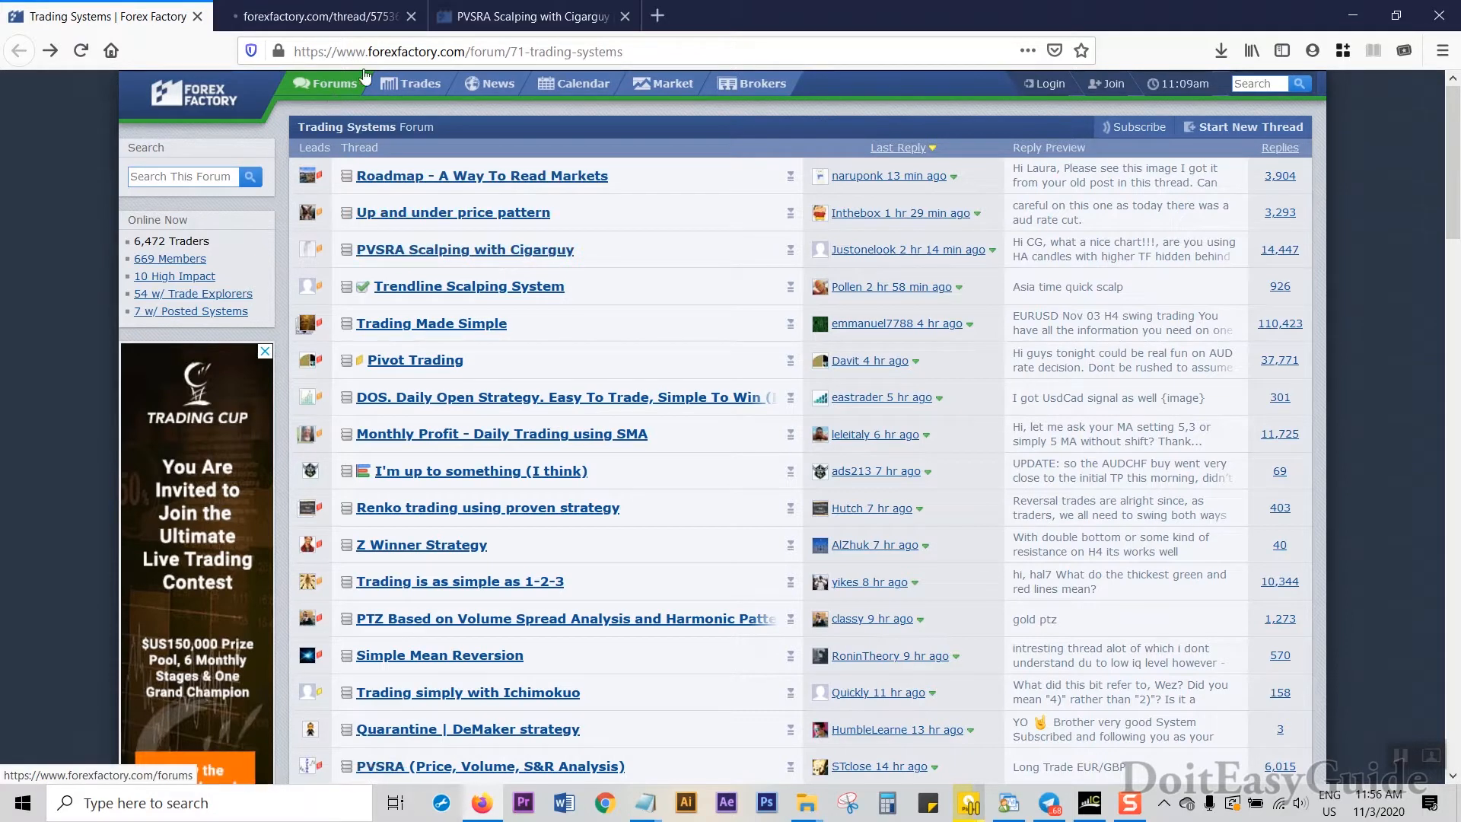
click(525, 25)
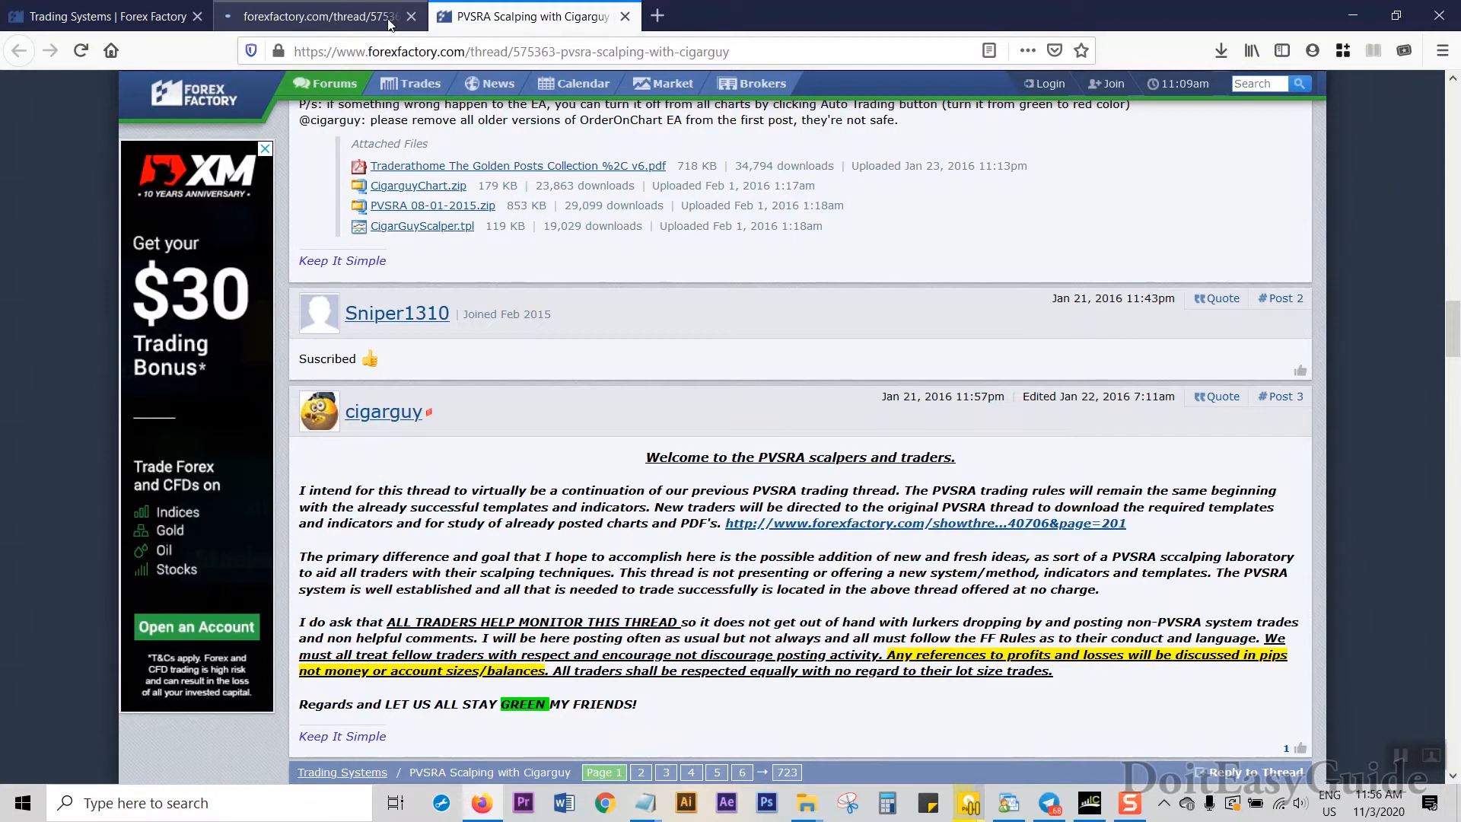
key(ctrl+w)
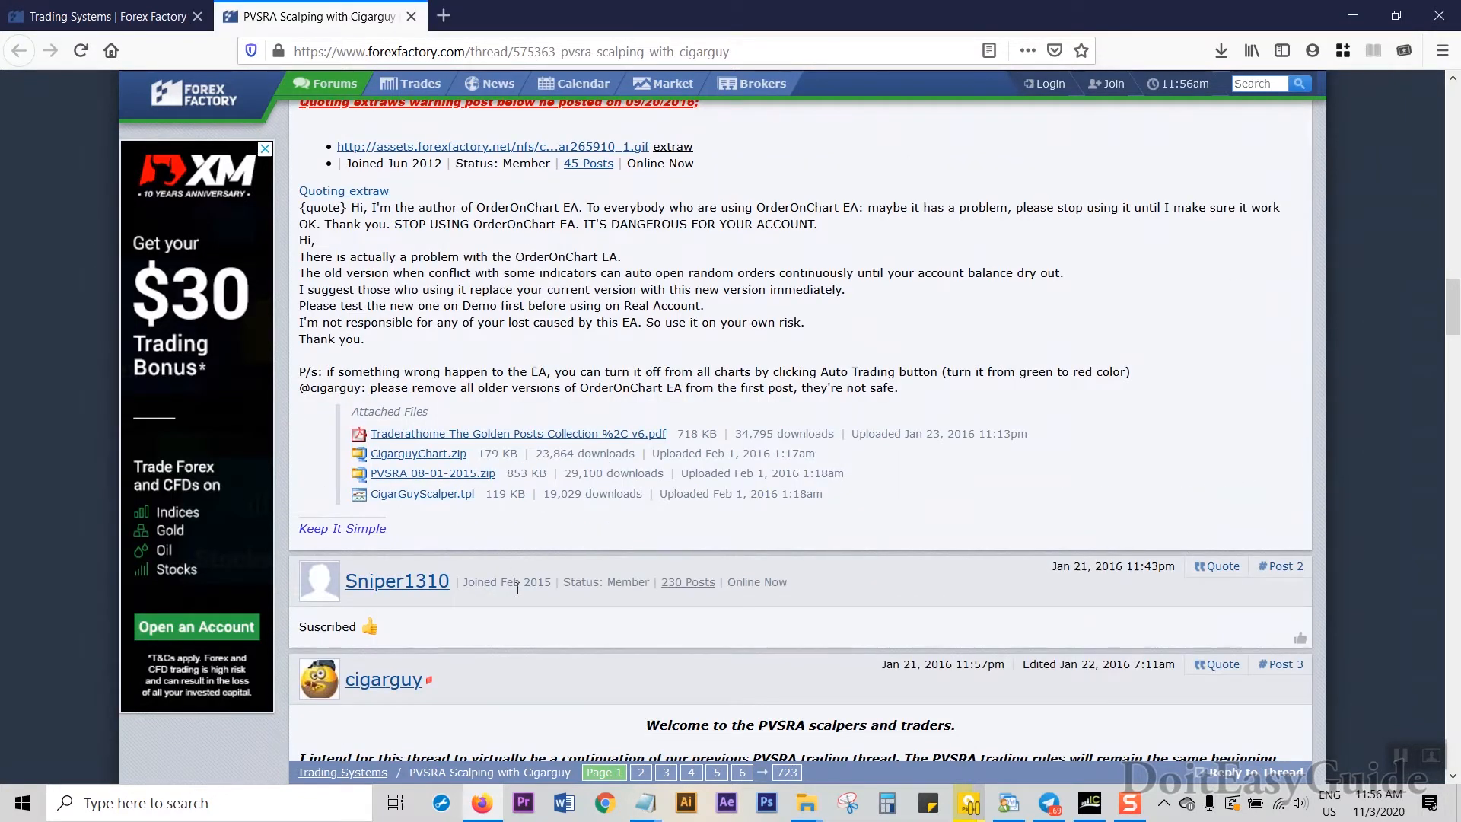
Download the thread attachment PVSRA 08-01-2015.zip and show it in its containing folder.
click(455, 475)
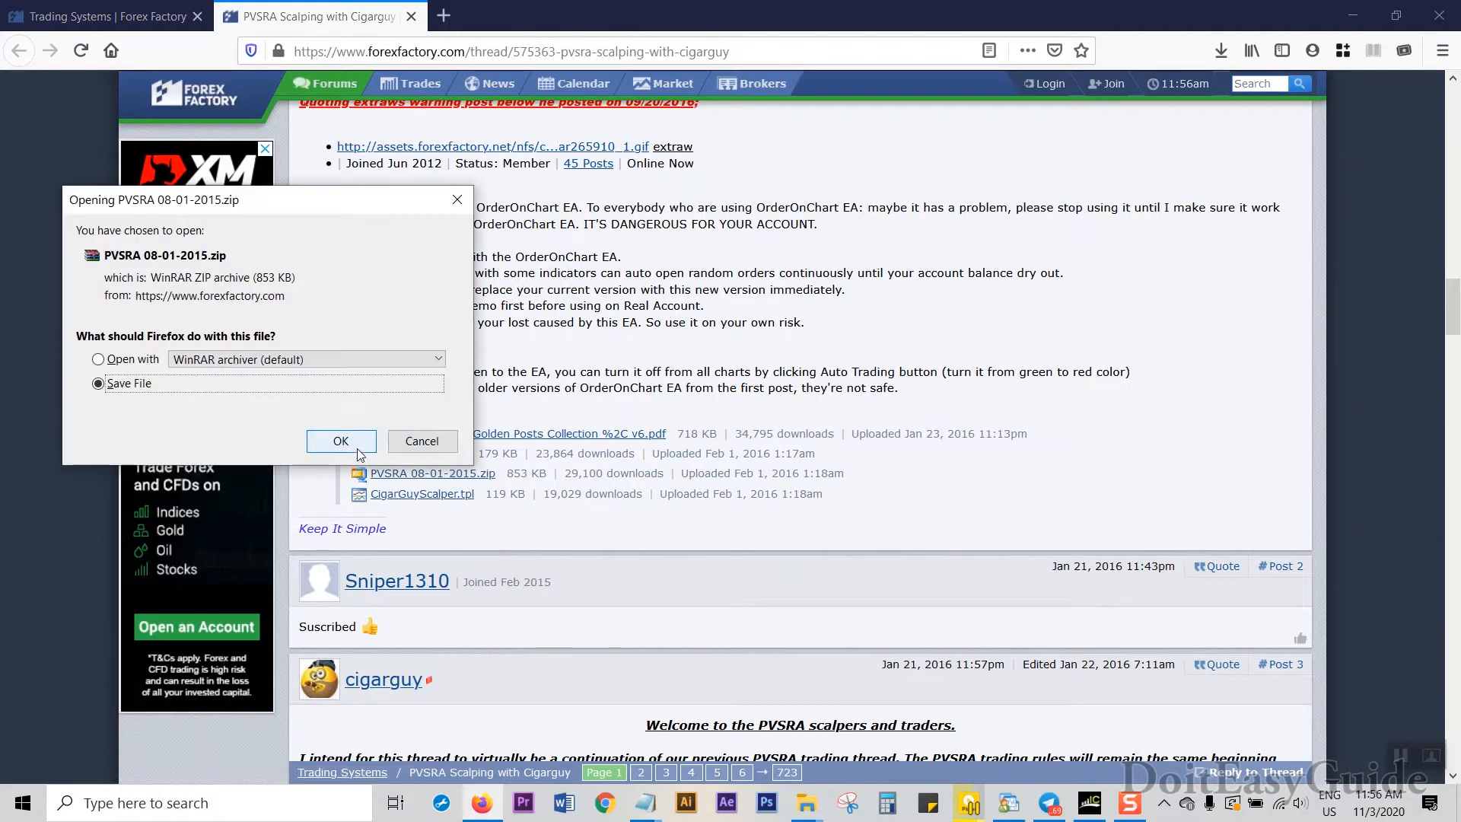
click(355, 447)
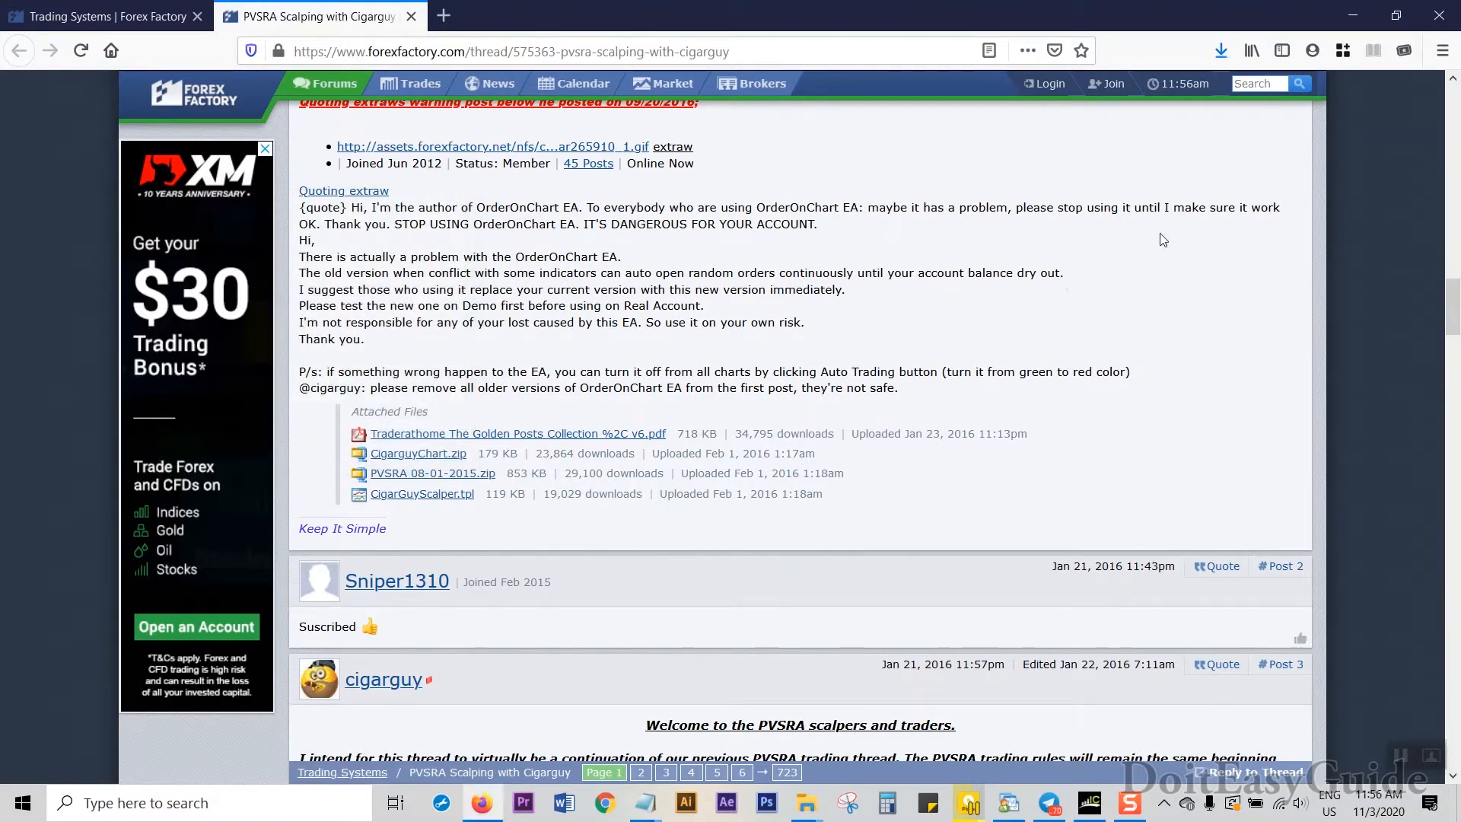
click(1225, 48)
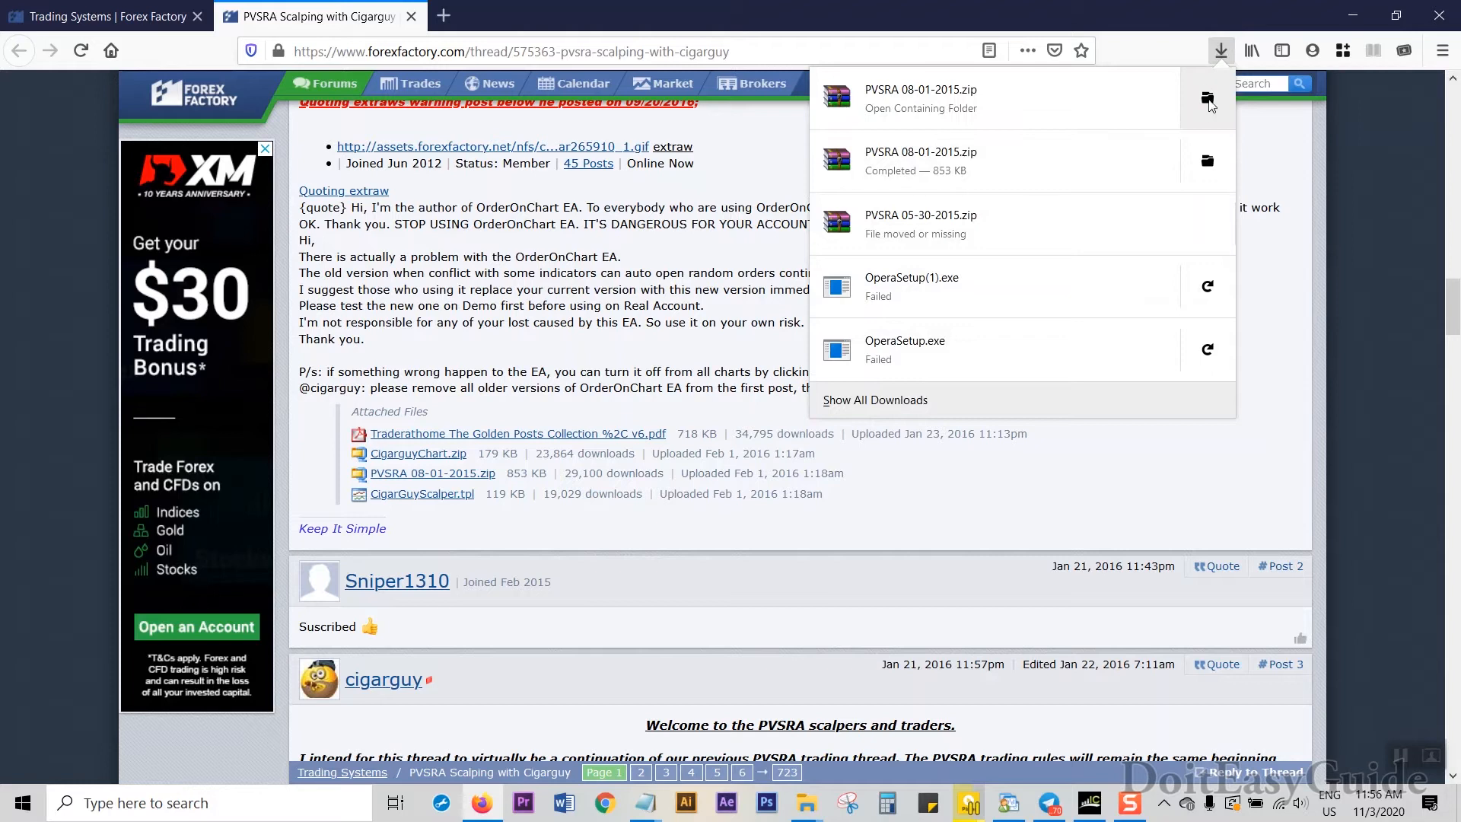
click(1213, 98)
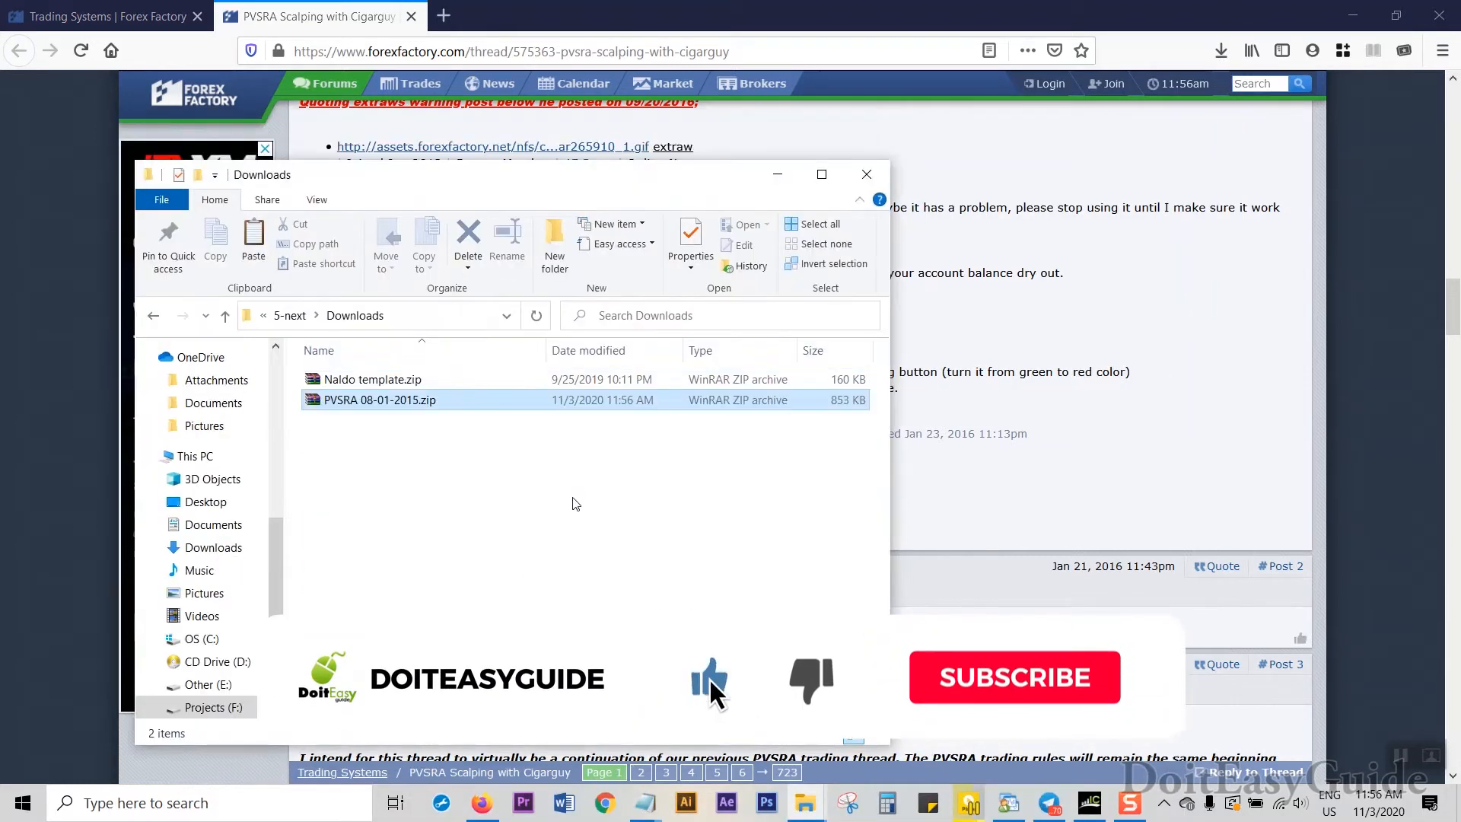
Extract PVSRA 08-01-2015.zip into a folder of the same name and open the inner PVSRA 08-01-2015 folder.
right_click(404, 401)
click(464, 518)
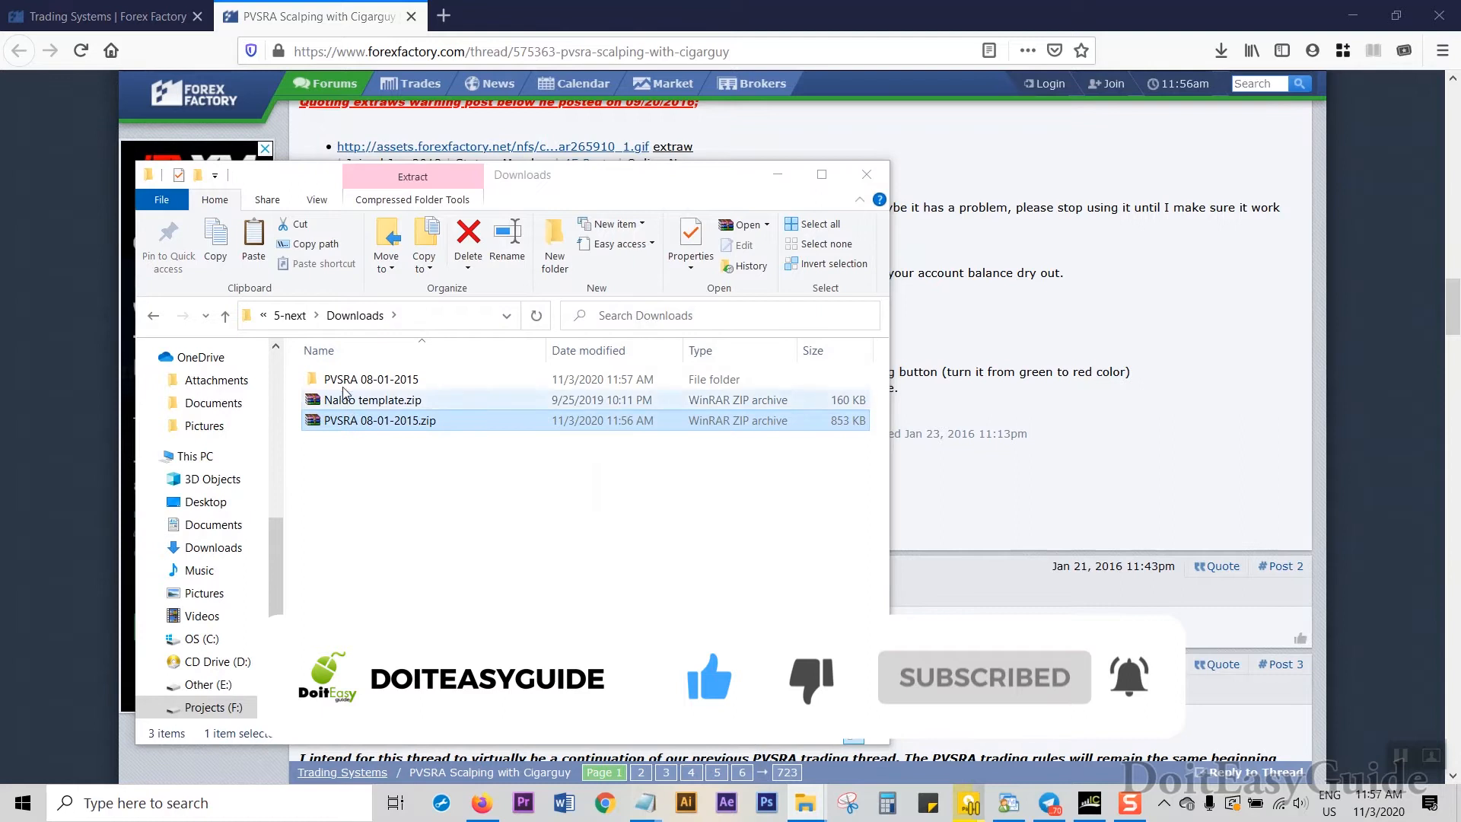
click(364, 378)
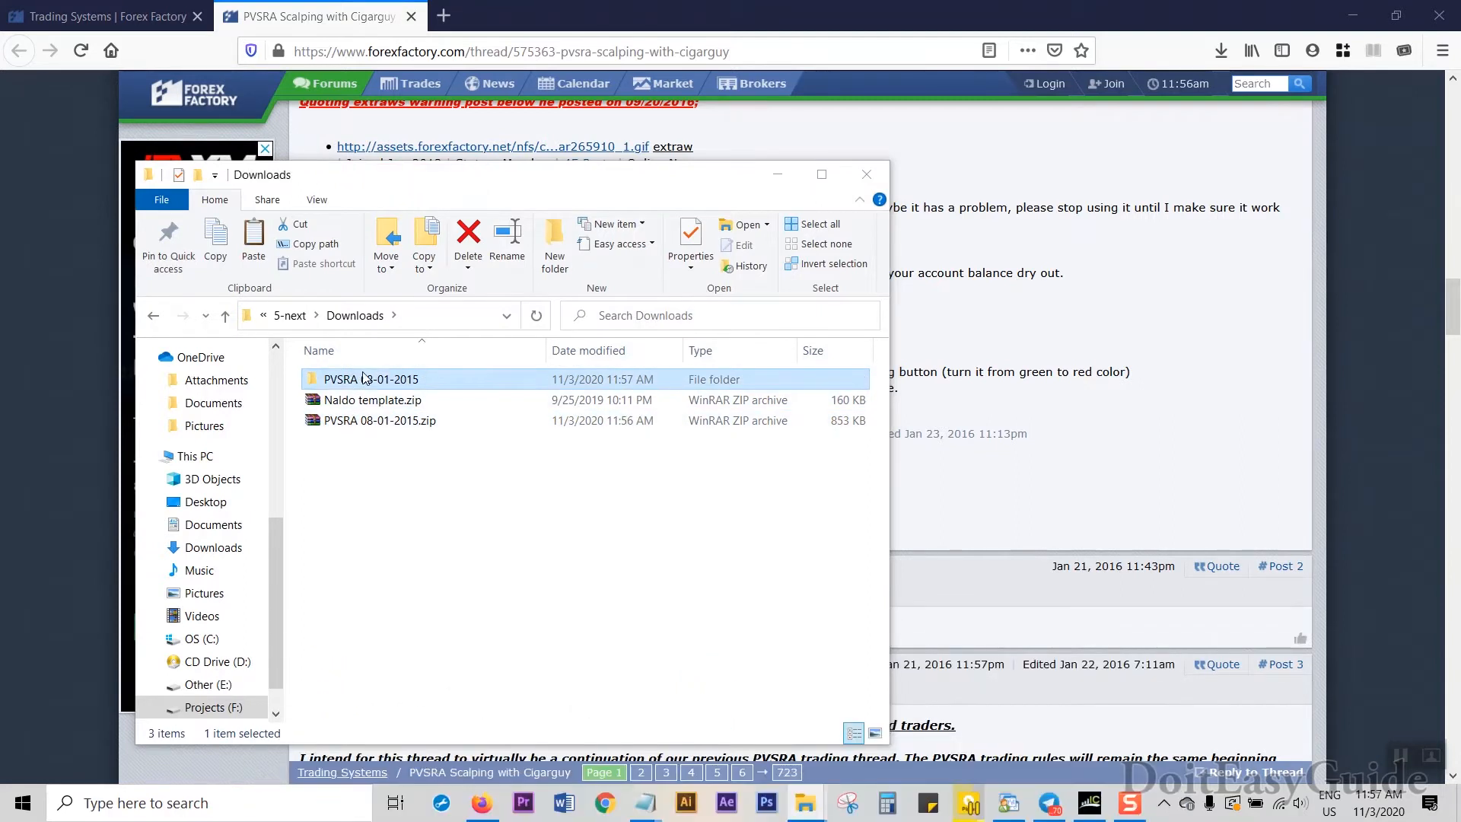
double_click(364, 378)
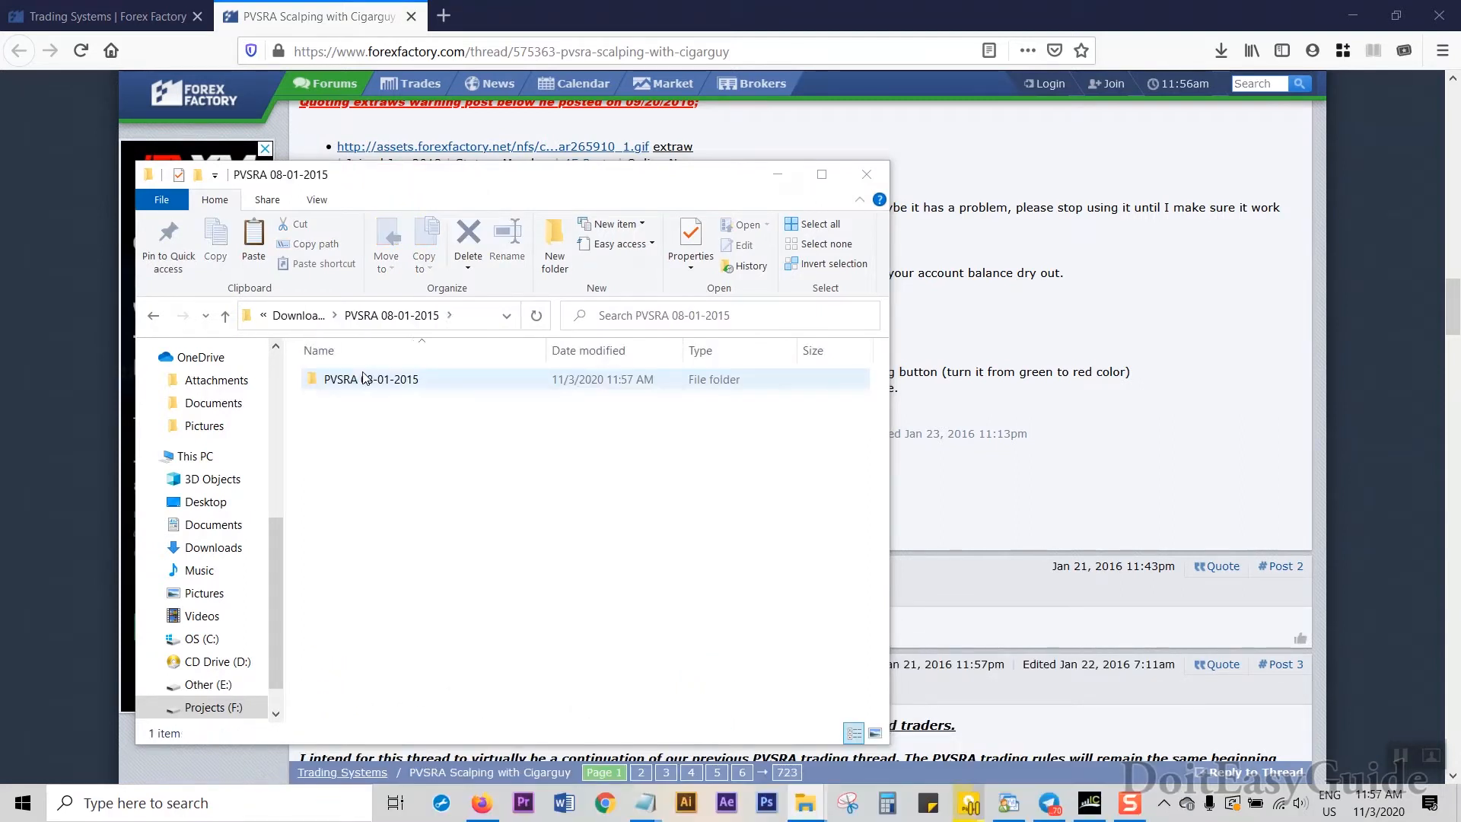
double_click(367, 380)
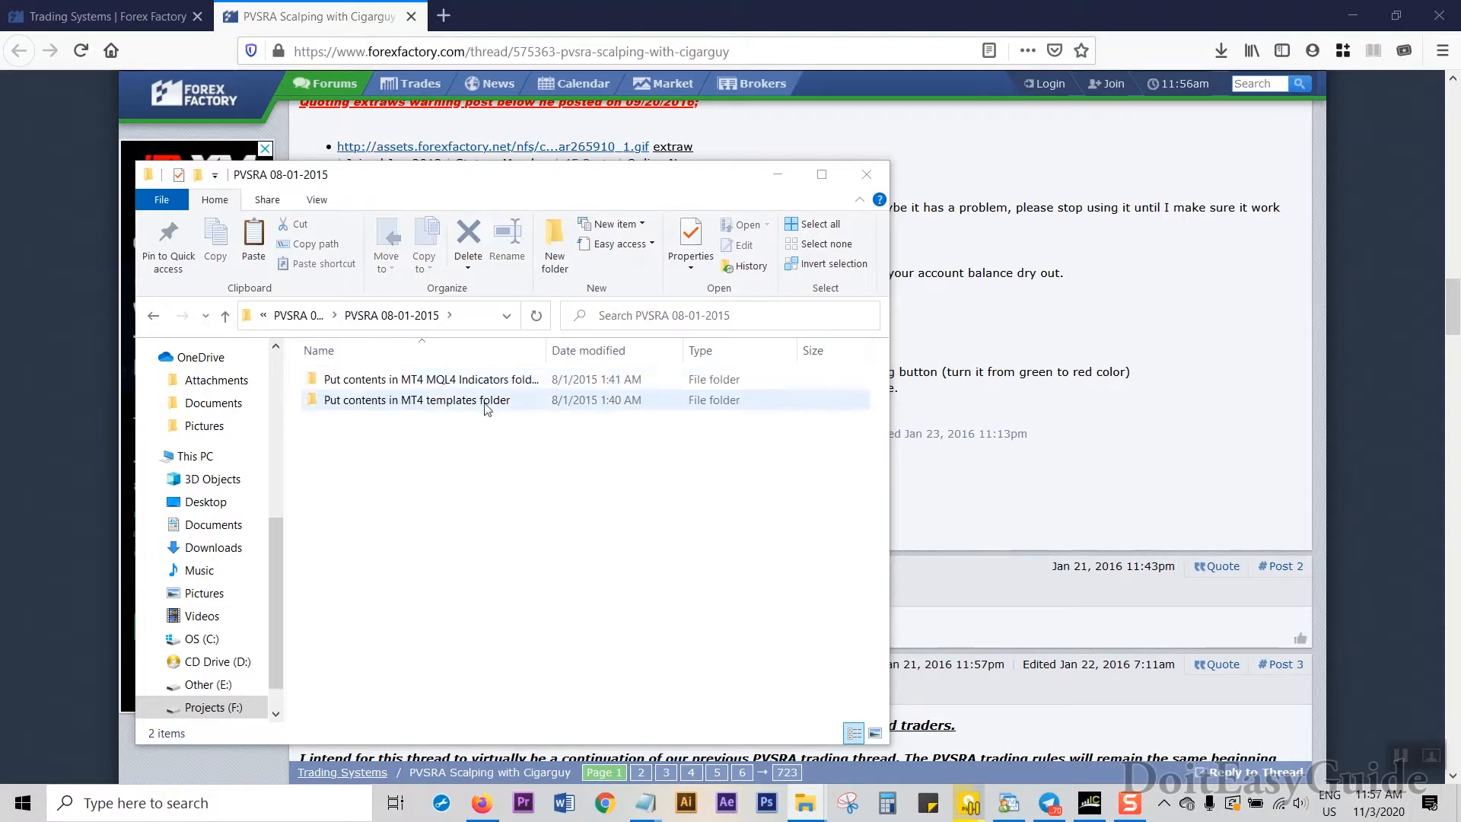
Widen the Name column and check the full names of the extracted indicators and templates folders.
drag(552, 344, 695, 350)
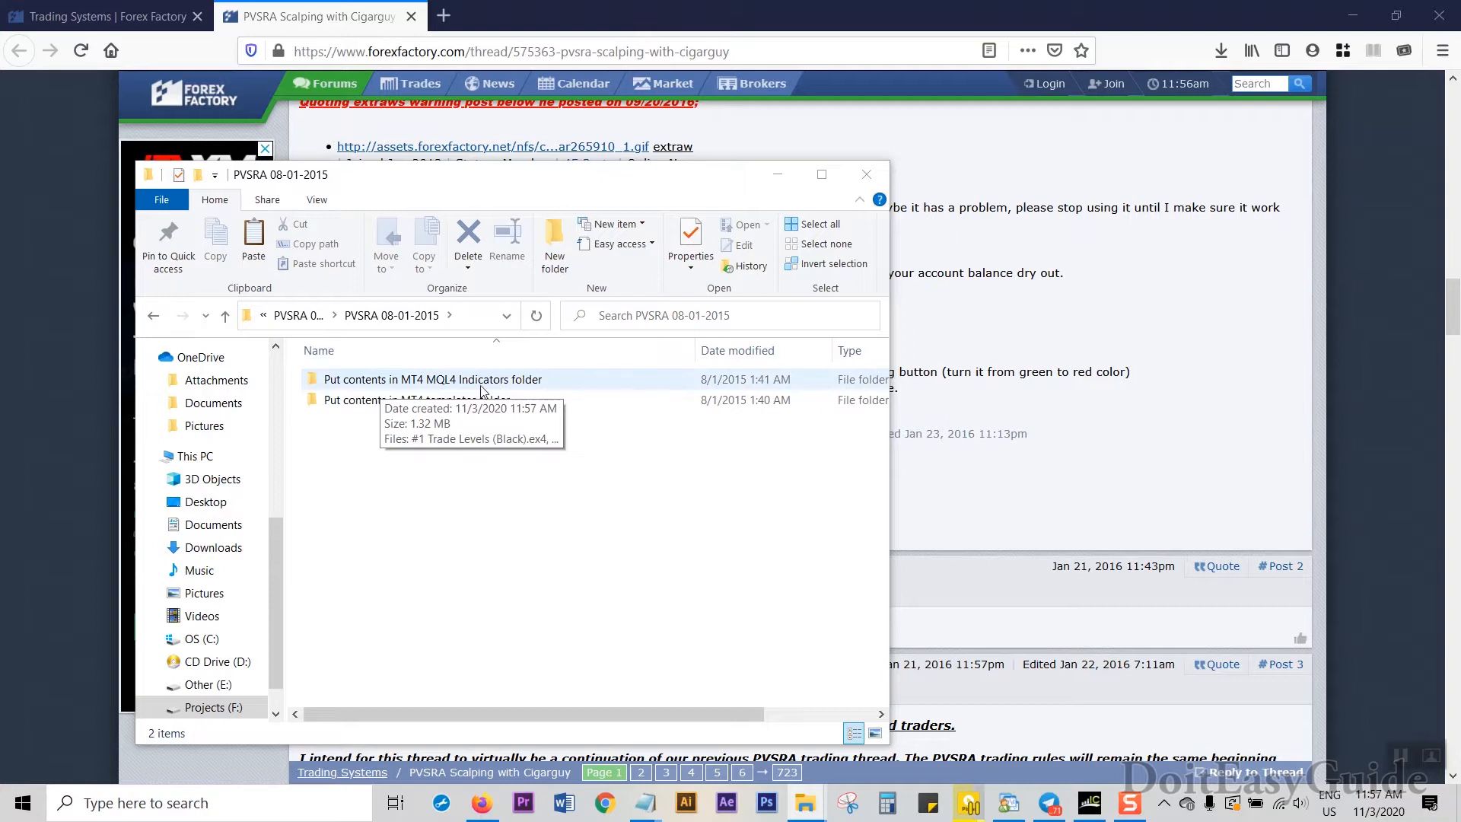
click(509, 382)
click(397, 401)
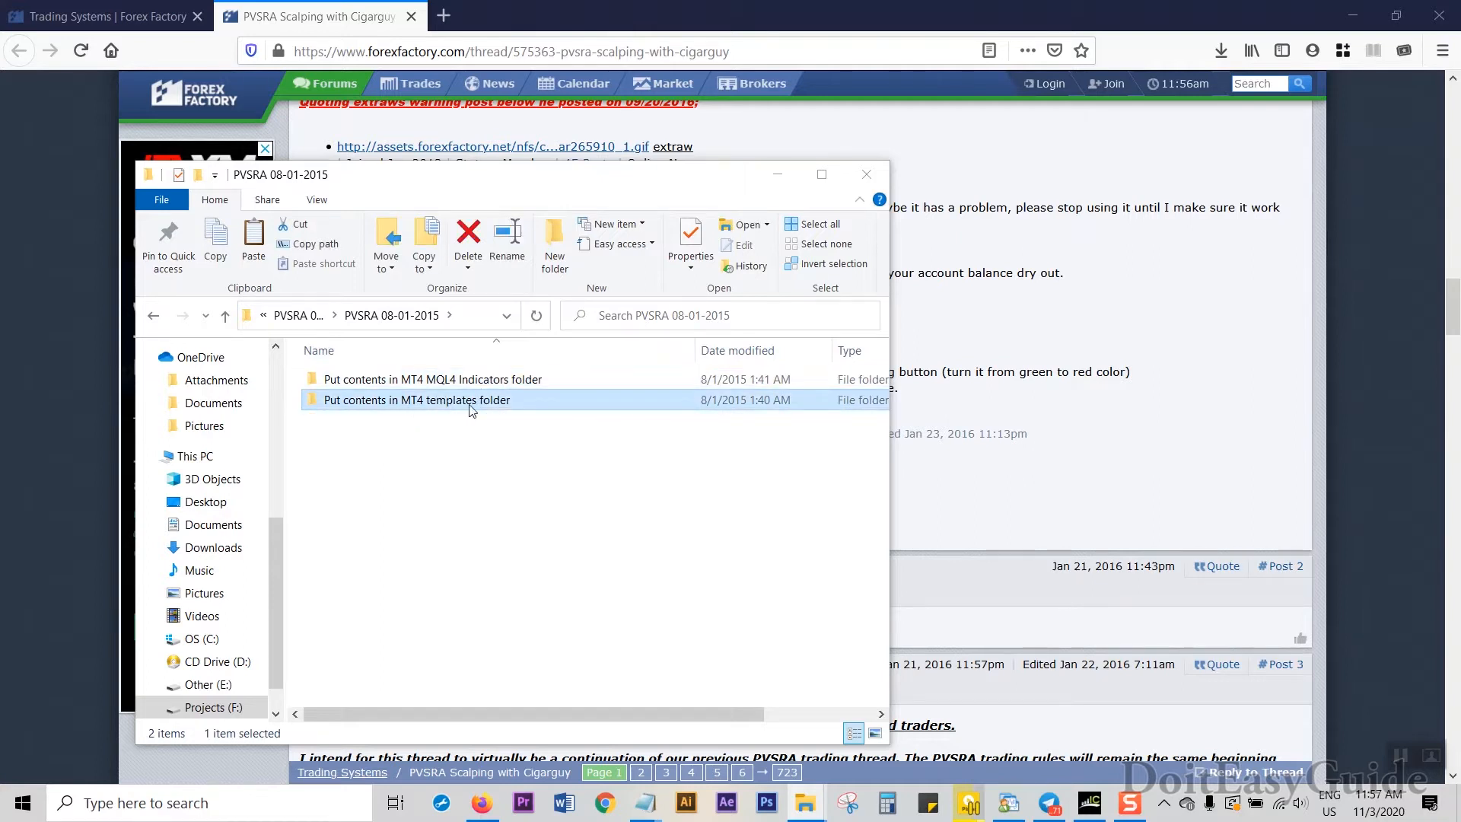
click(491, 379)
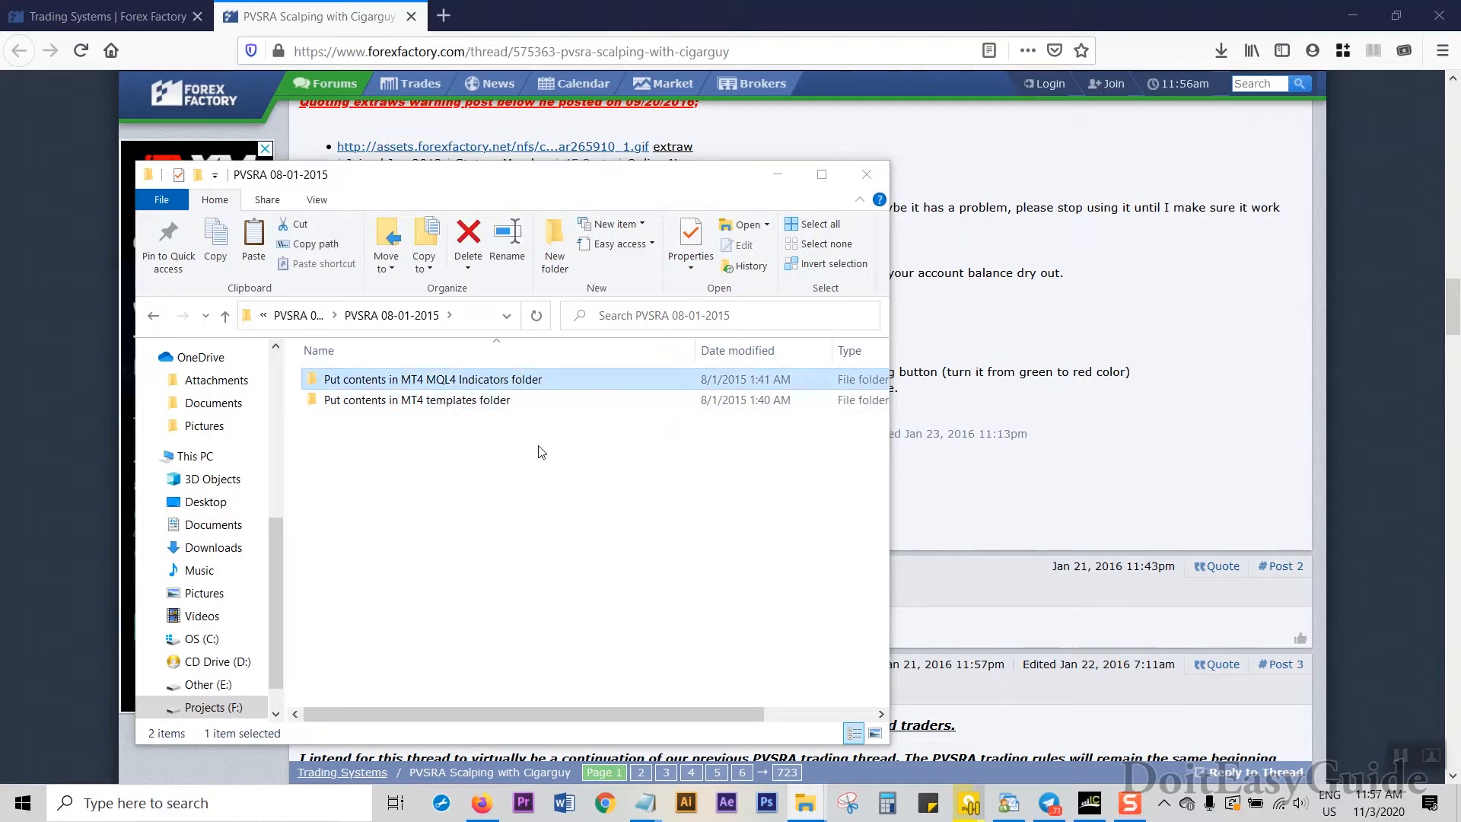
Open "Put contents in MT4 MQL4 Indicators folder" in a maximized window and examine its .ex4 and .mq4 files.
double_click(502, 381)
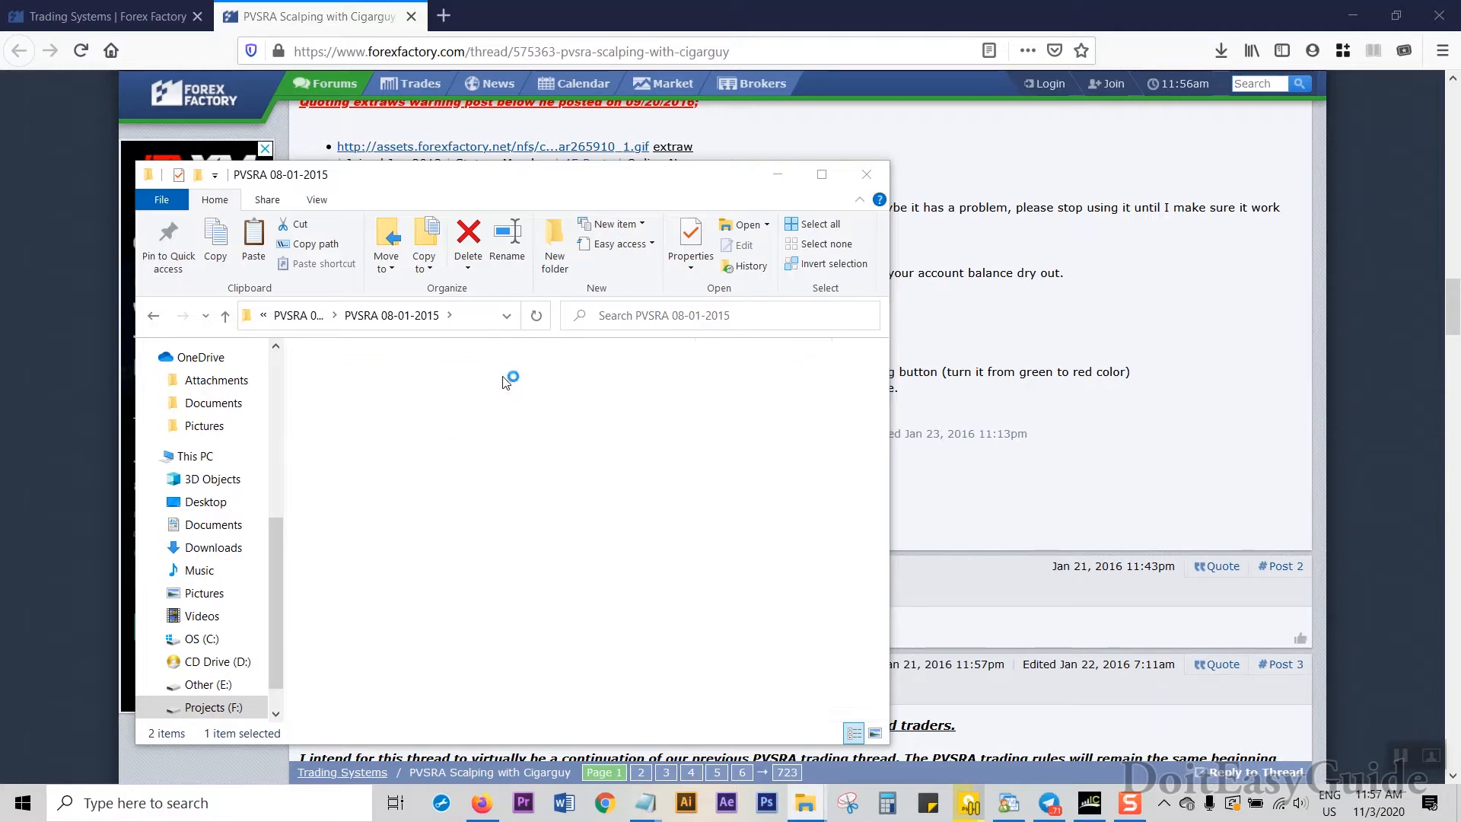
drag(546, 350, 670, 350)
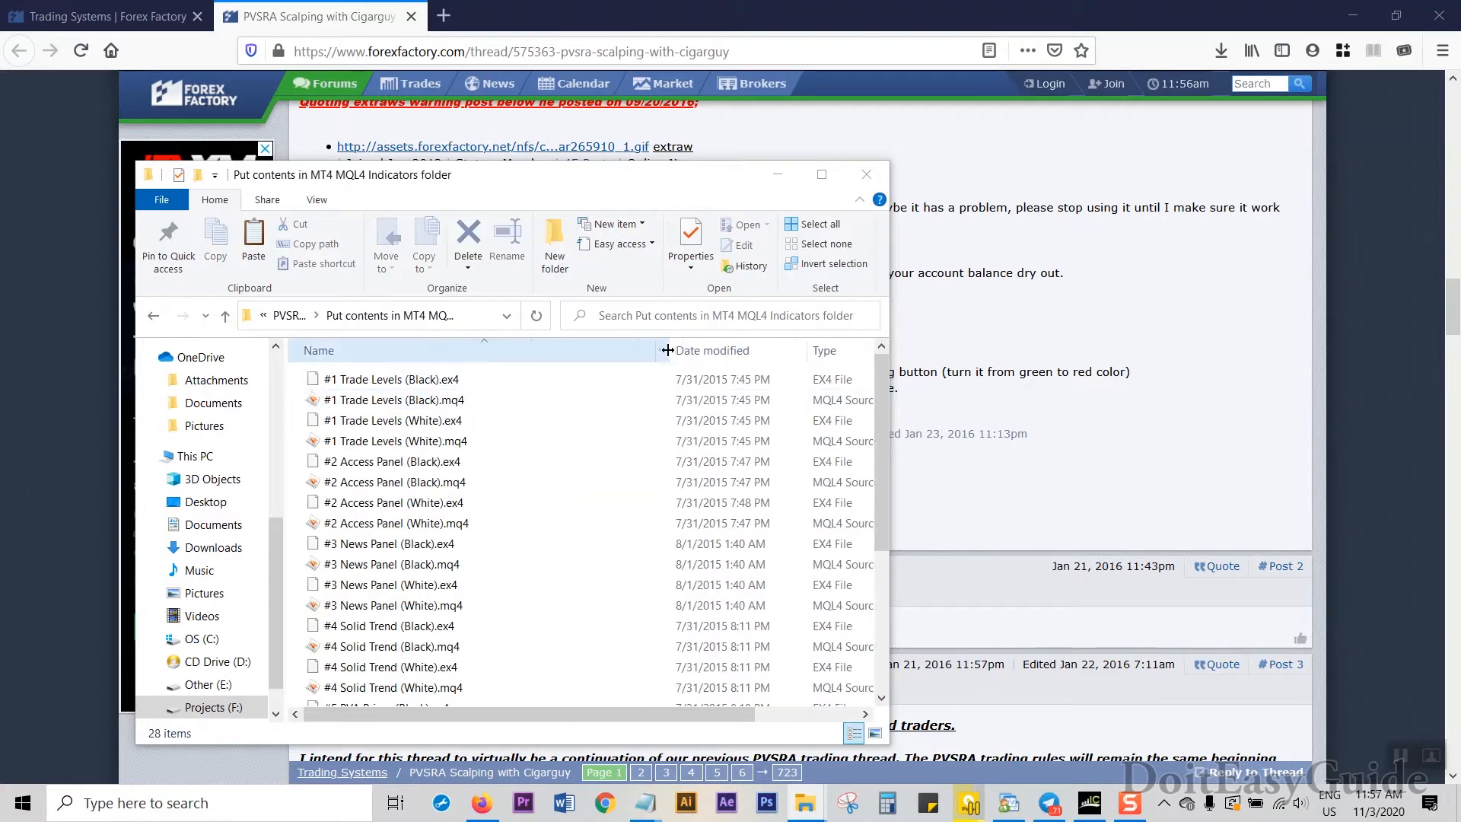
click(822, 174)
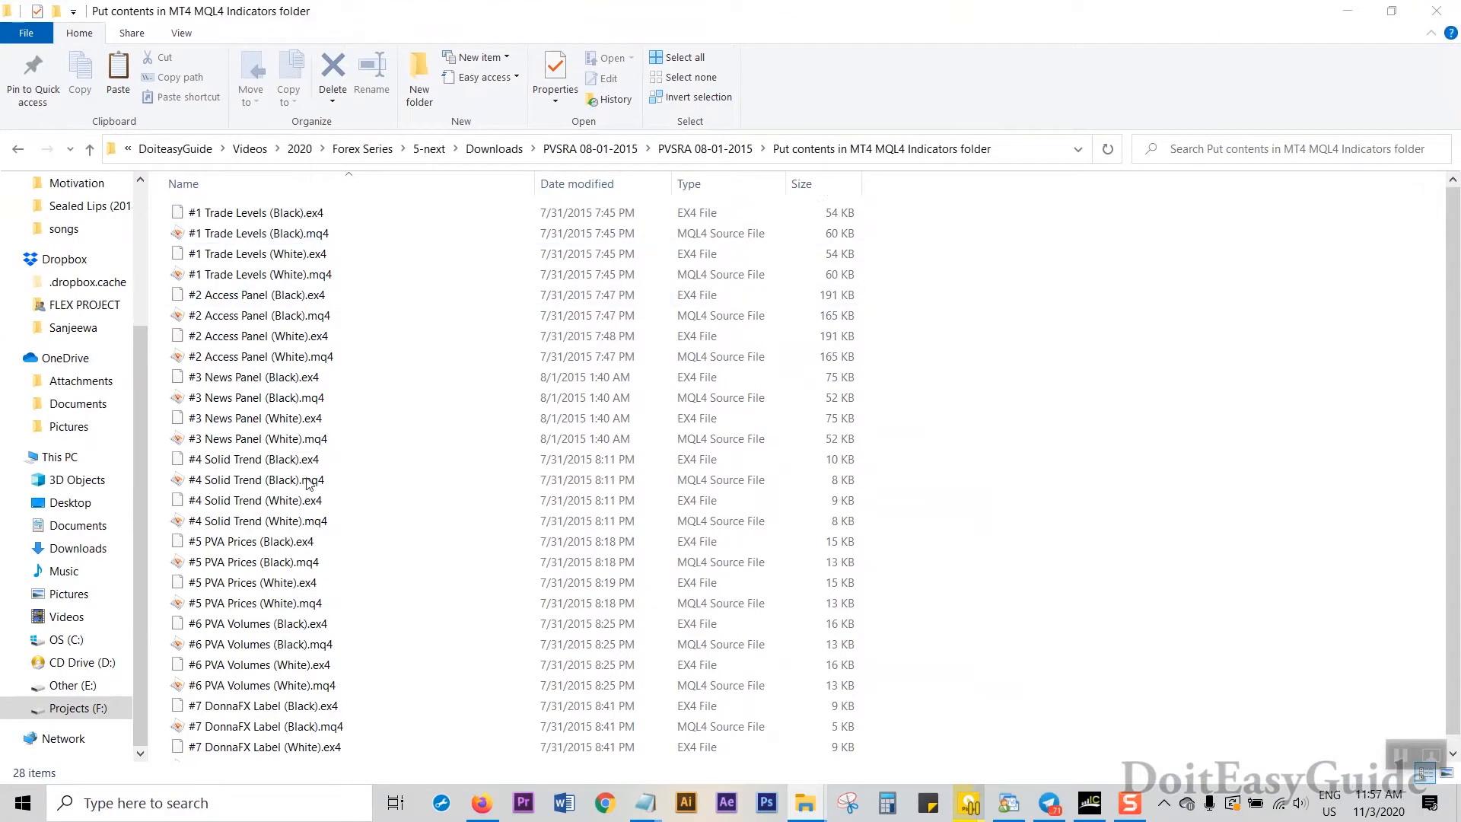
click(257, 215)
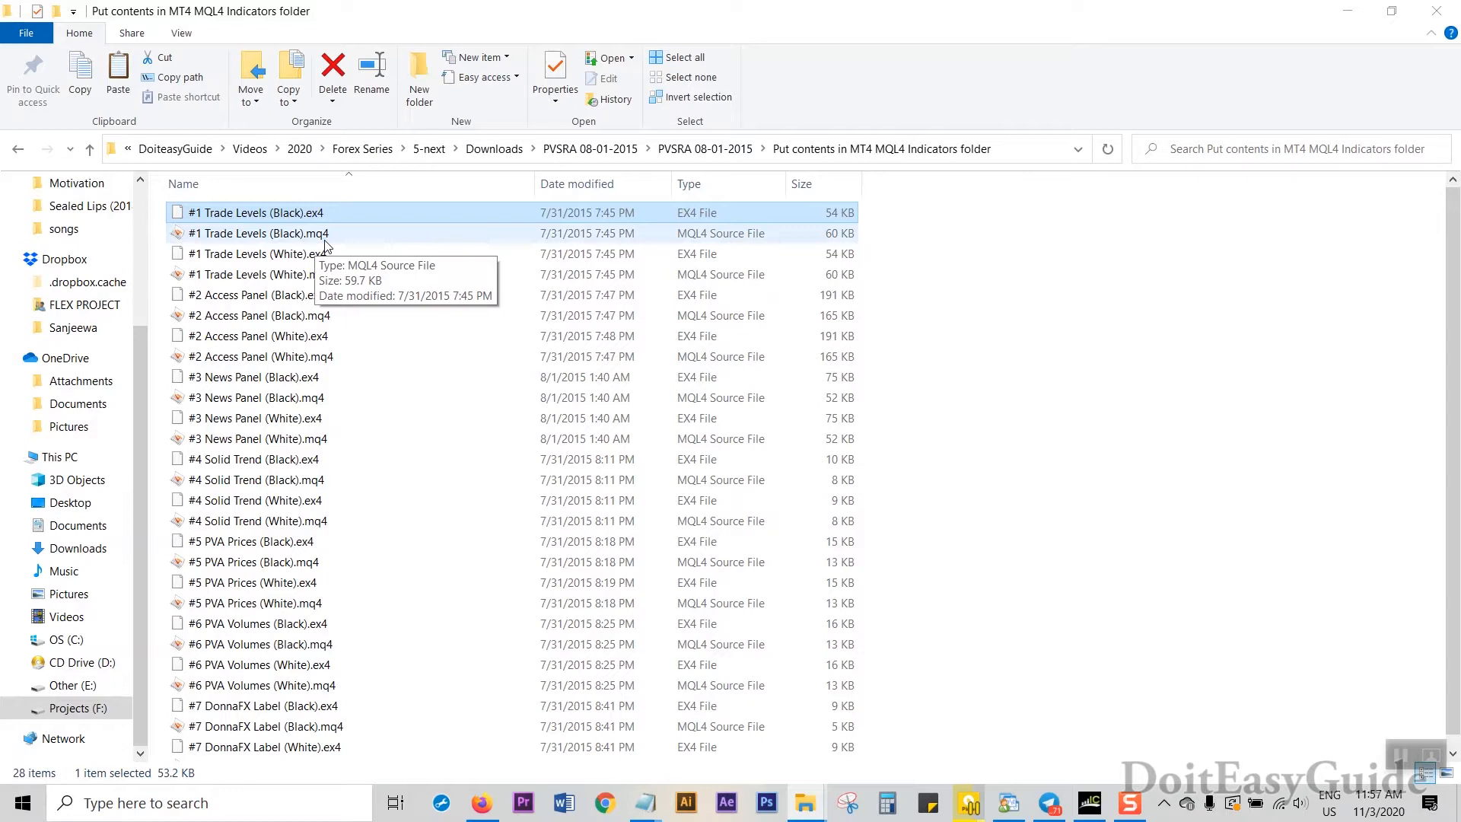
Examine the .tpl files in "Put contents in MT4 templates folder" and return to the parent PVSRA 08-01-2015 folder.
click(712, 154)
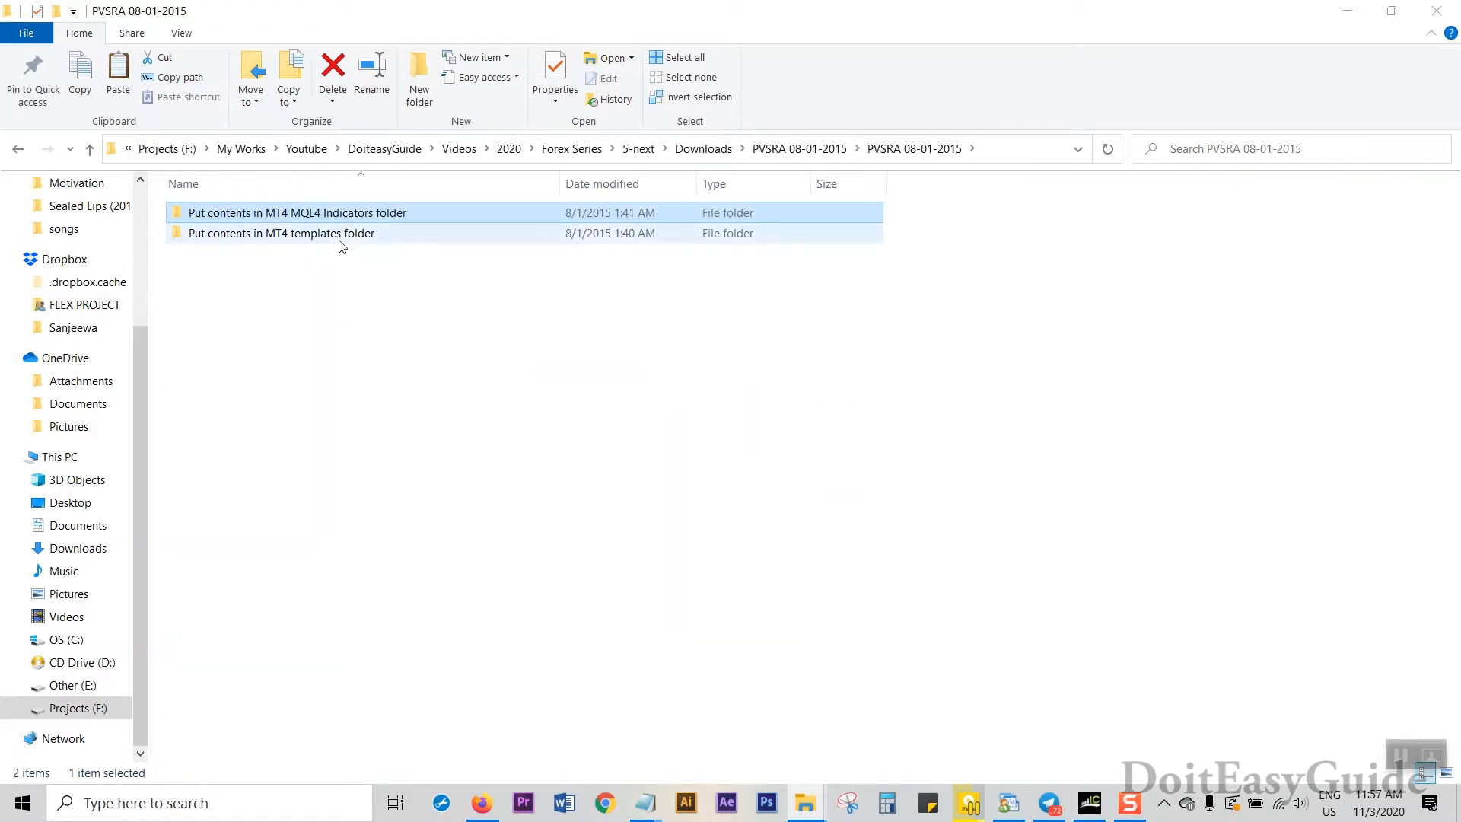
double_click(358, 234)
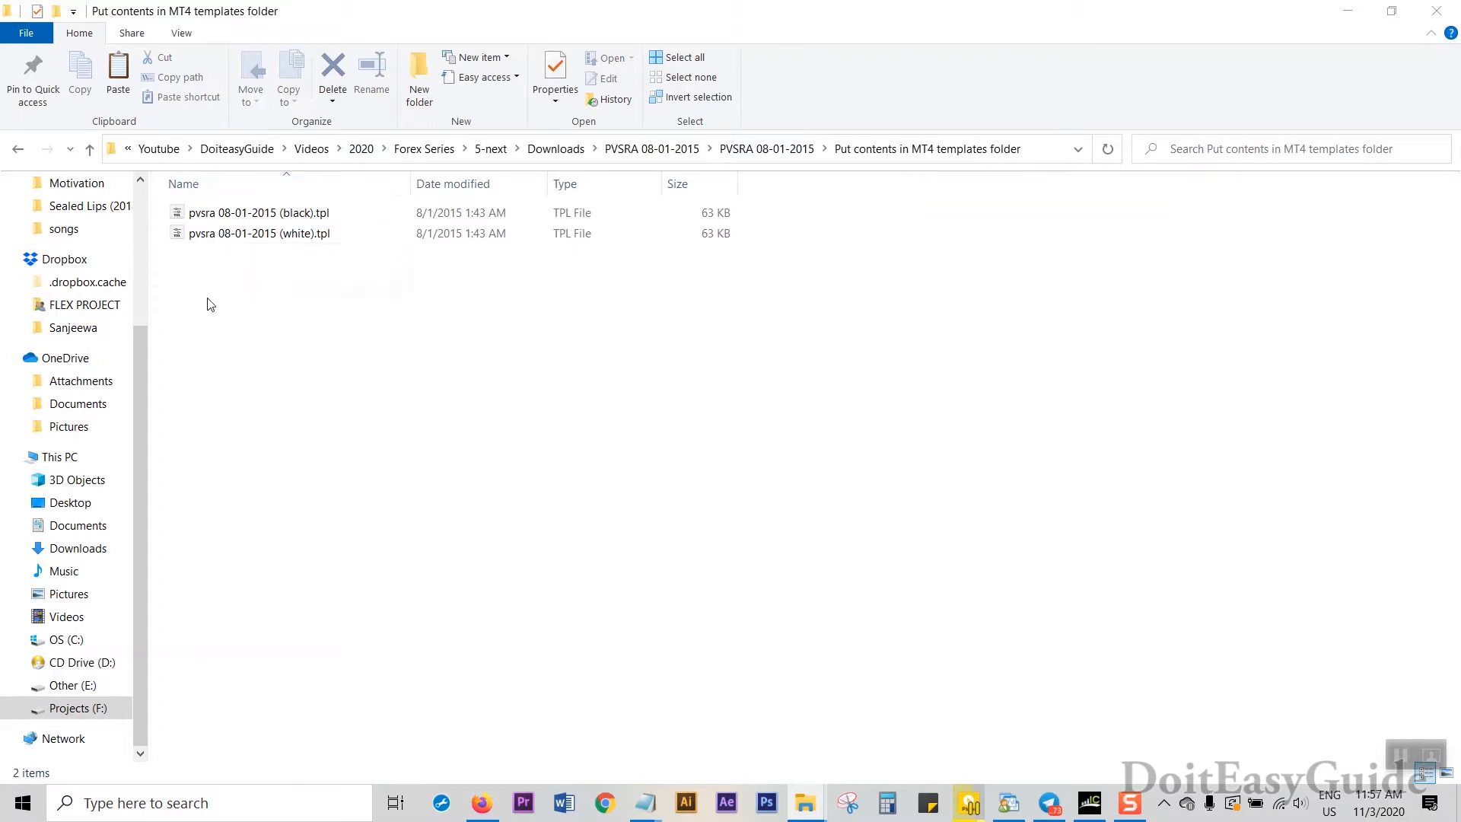
click(320, 220)
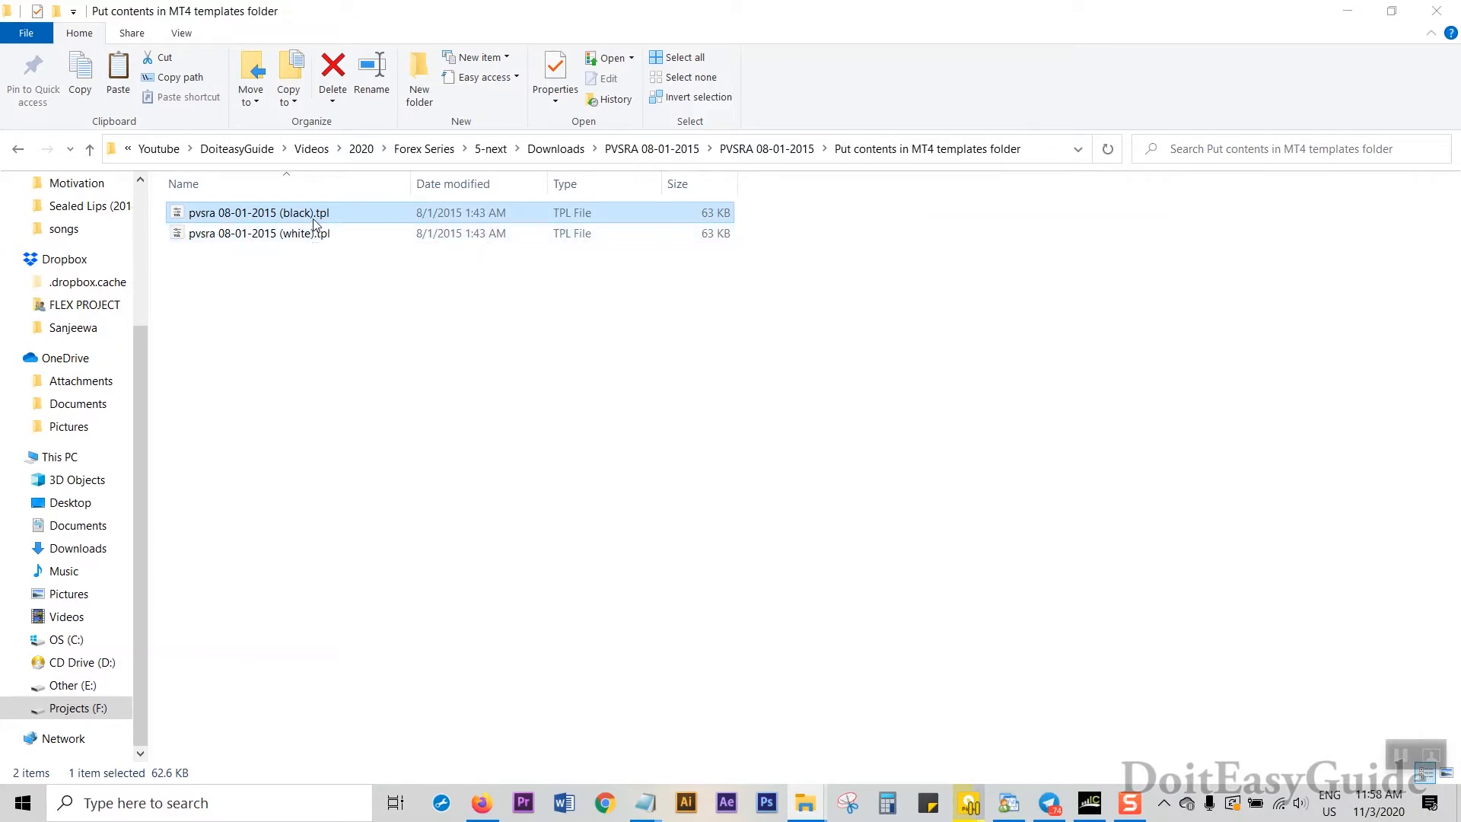
click(784, 153)
Switch to MetaTrader 4 and look over the templates available for the EURUSD M5 chart.
click(1090, 803)
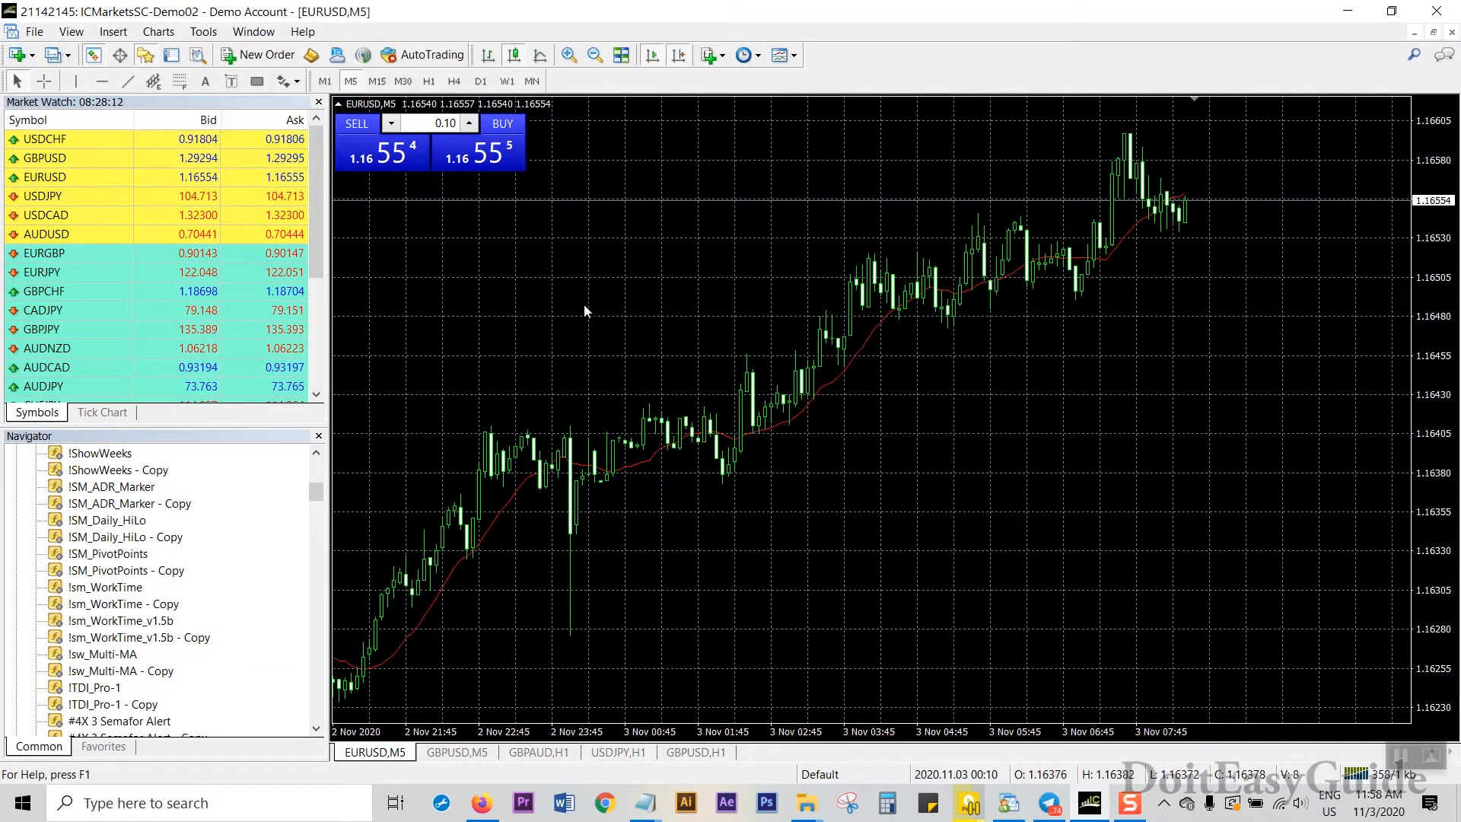
right_click(703, 245)
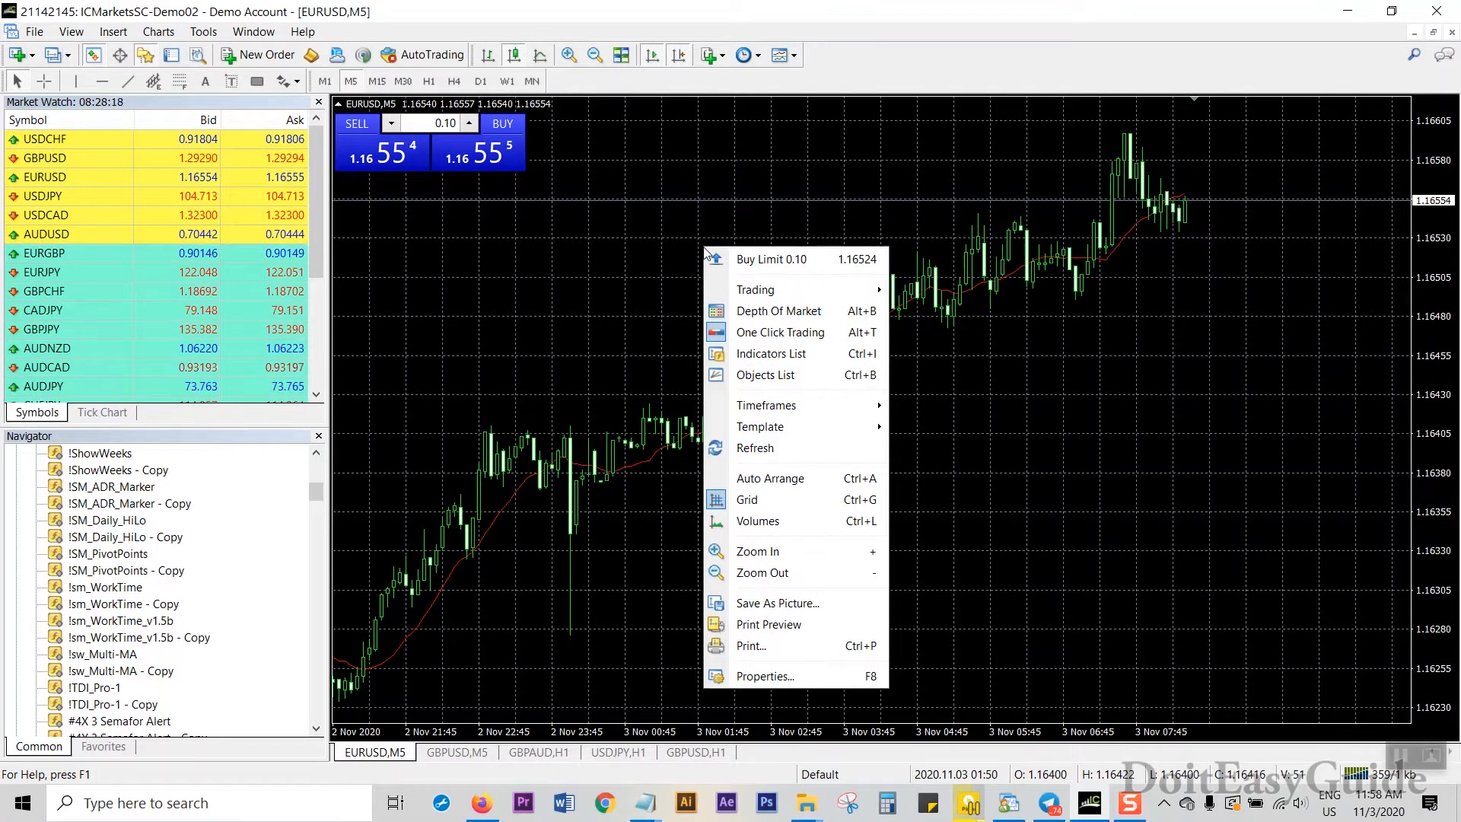
mouse_move(788, 433)
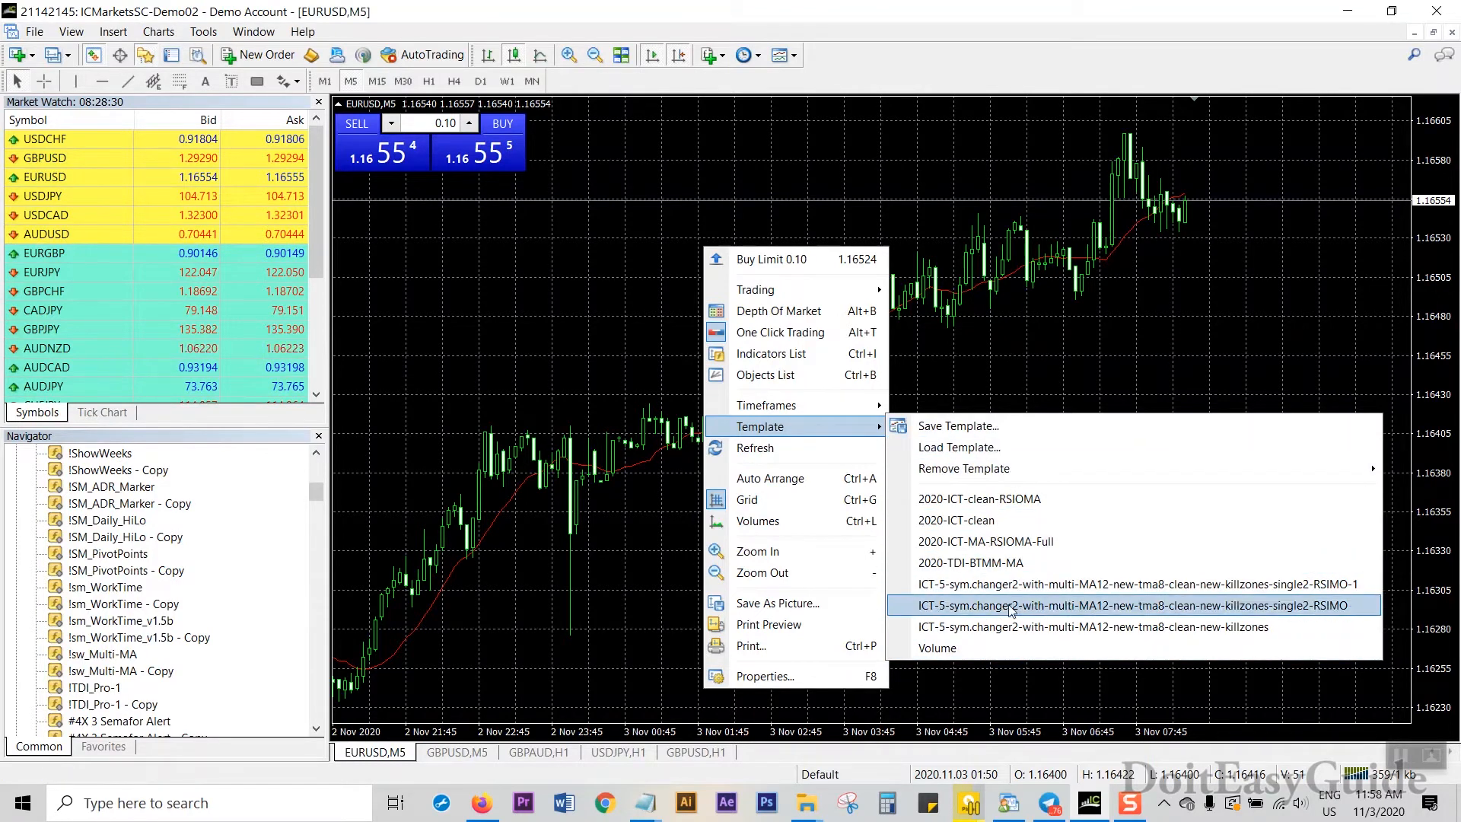
click(982, 520)
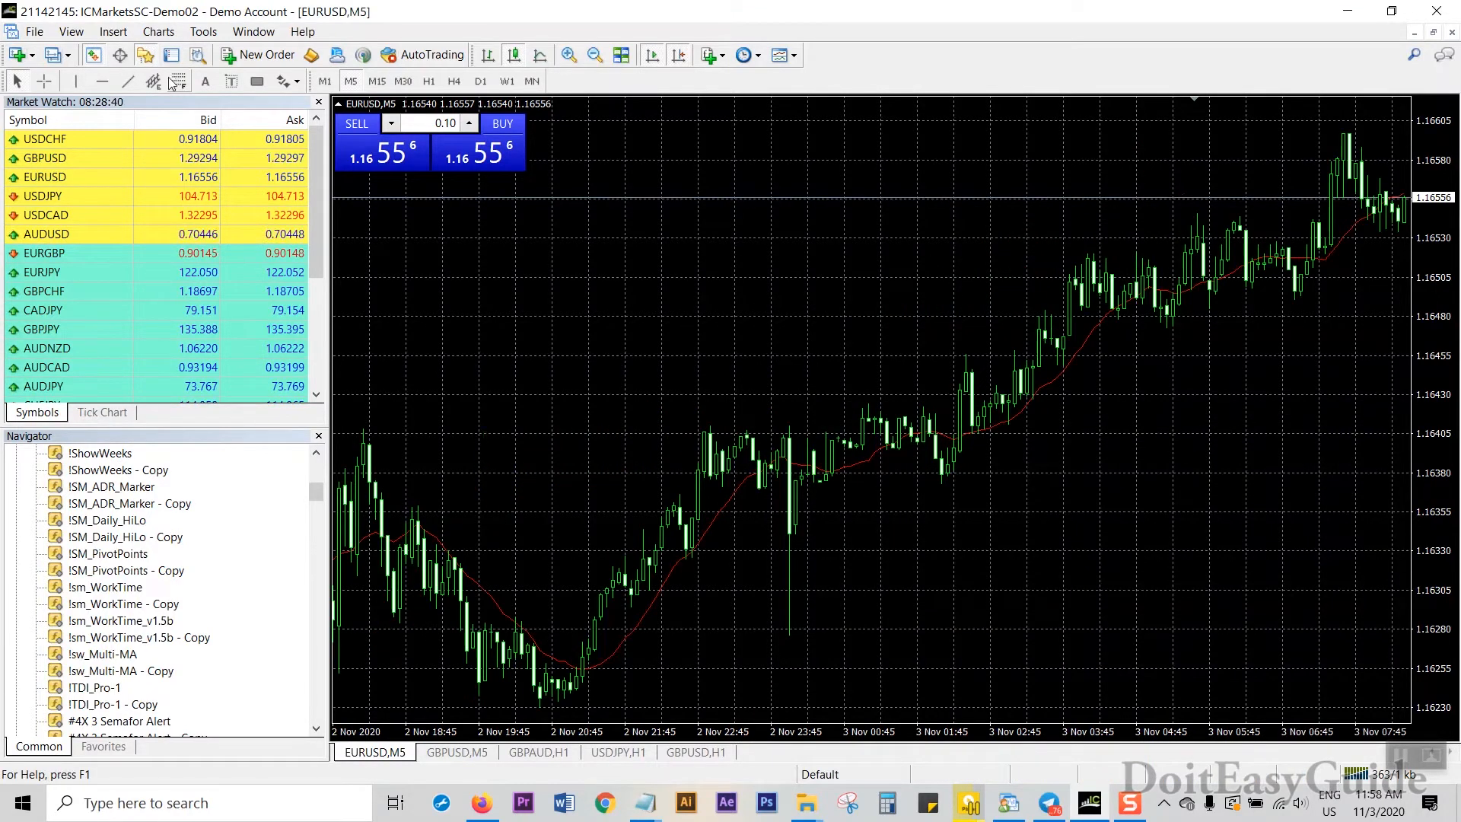
Hide the Market Watch and browse the installed indicators in the Navigator.
click(97, 55)
drag(309, 201, 318, 154)
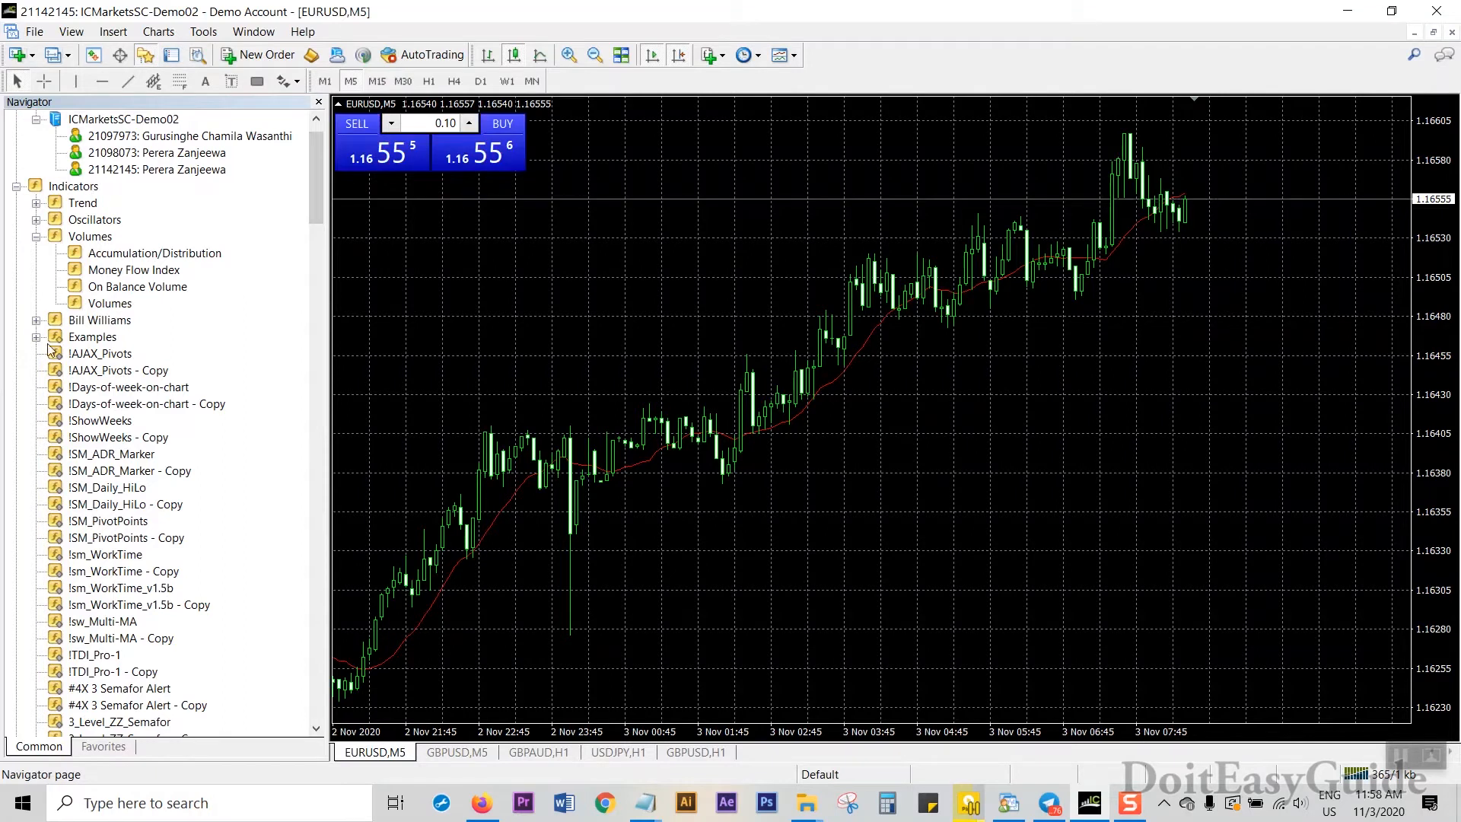
scroll(92, 381, down, 15)
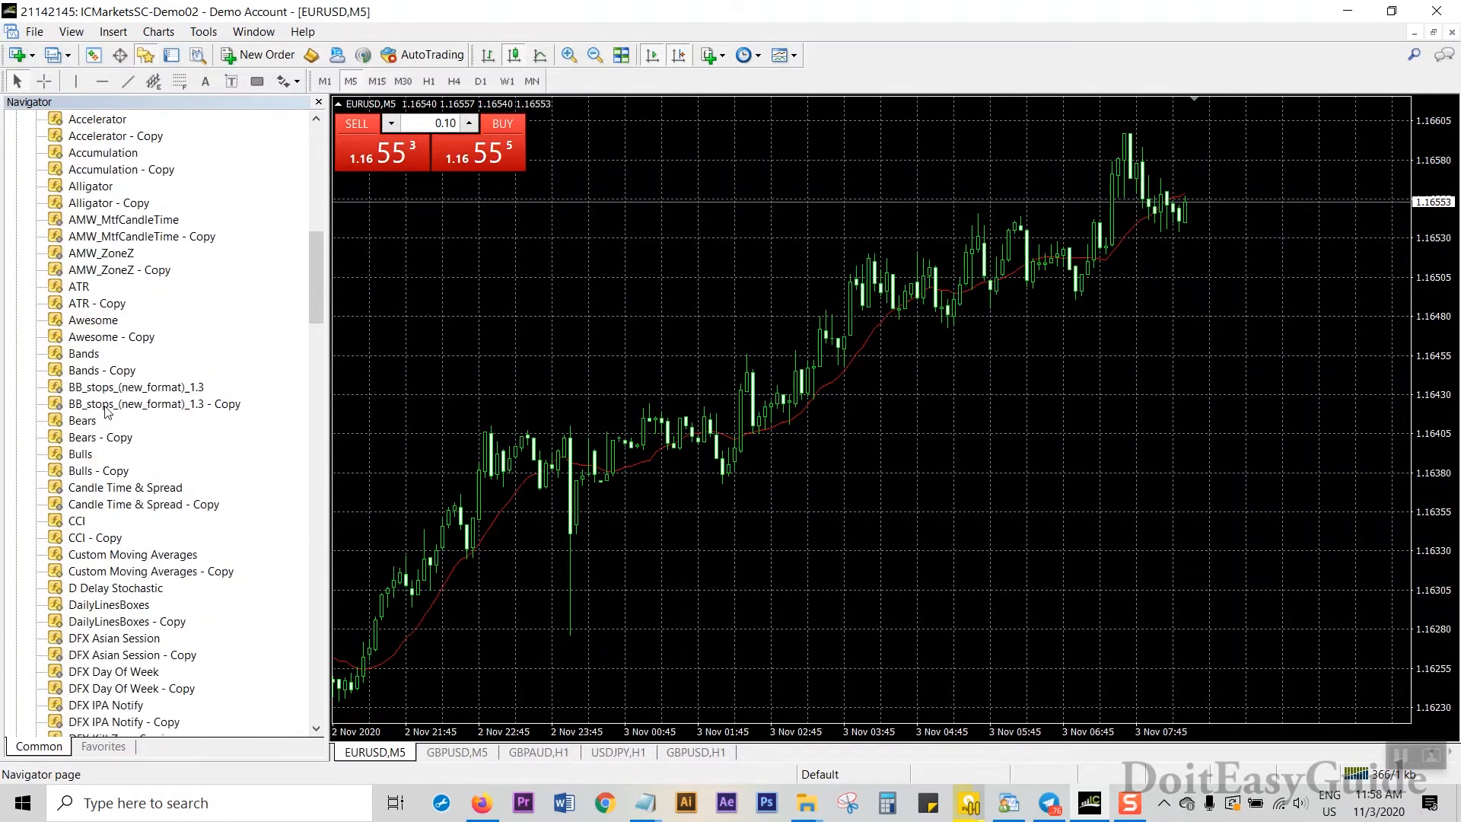
scroll(107, 410, down, 15)
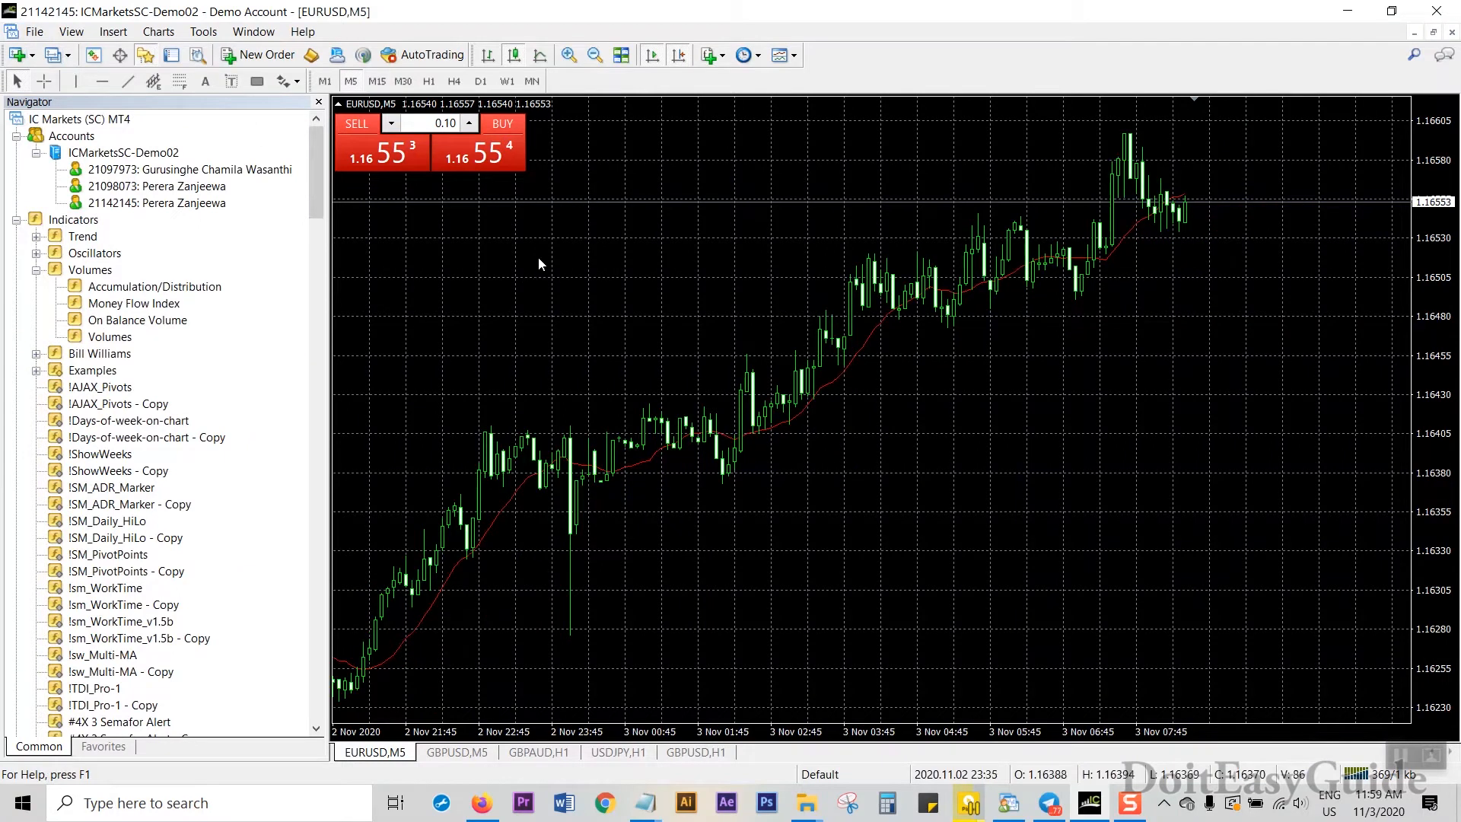
Open the MetaTrader 4 data folder, move its window clear of the Navigator, and open the templates folder.
click(35, 32)
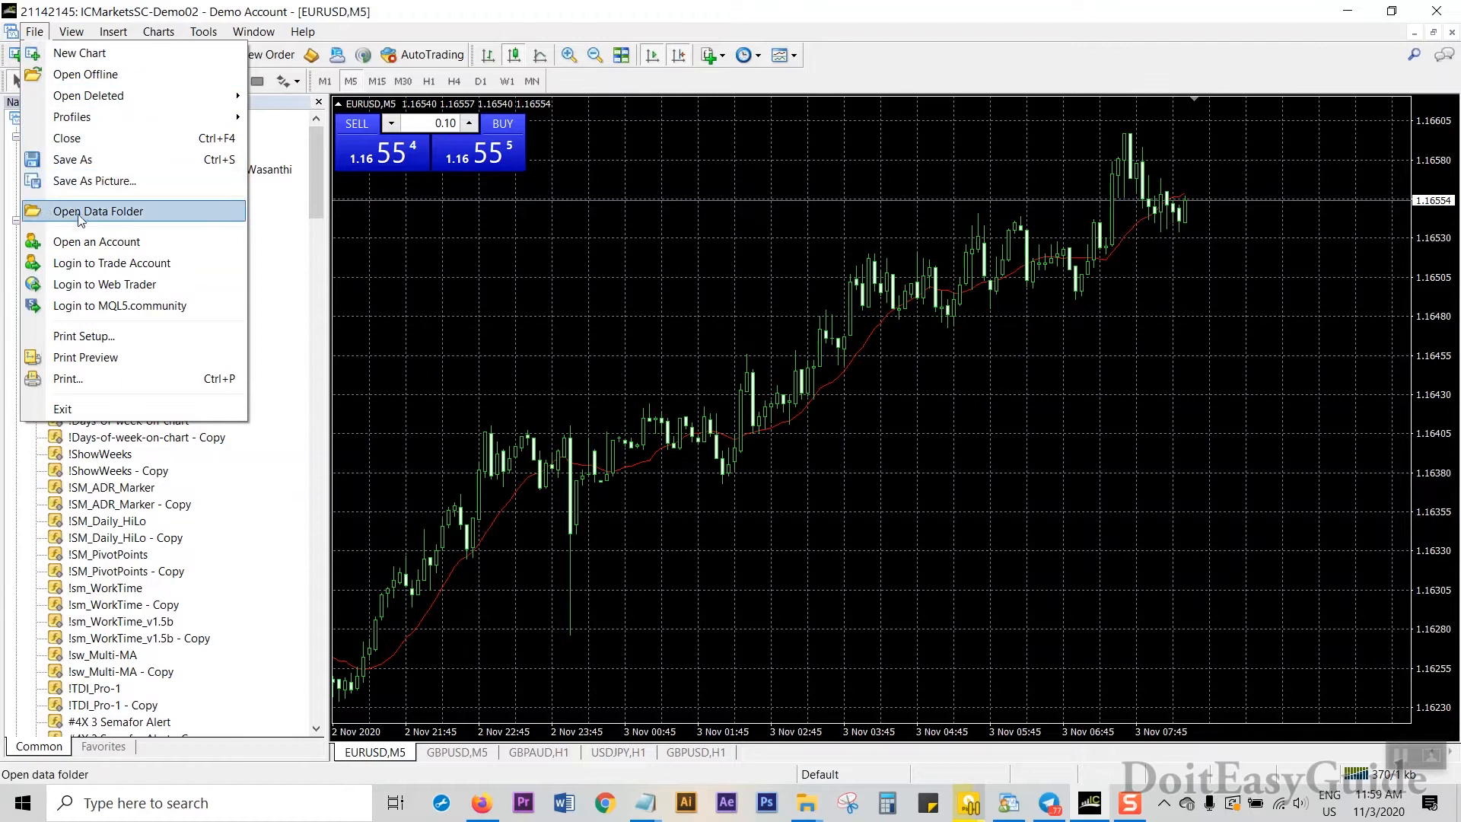
click(125, 213)
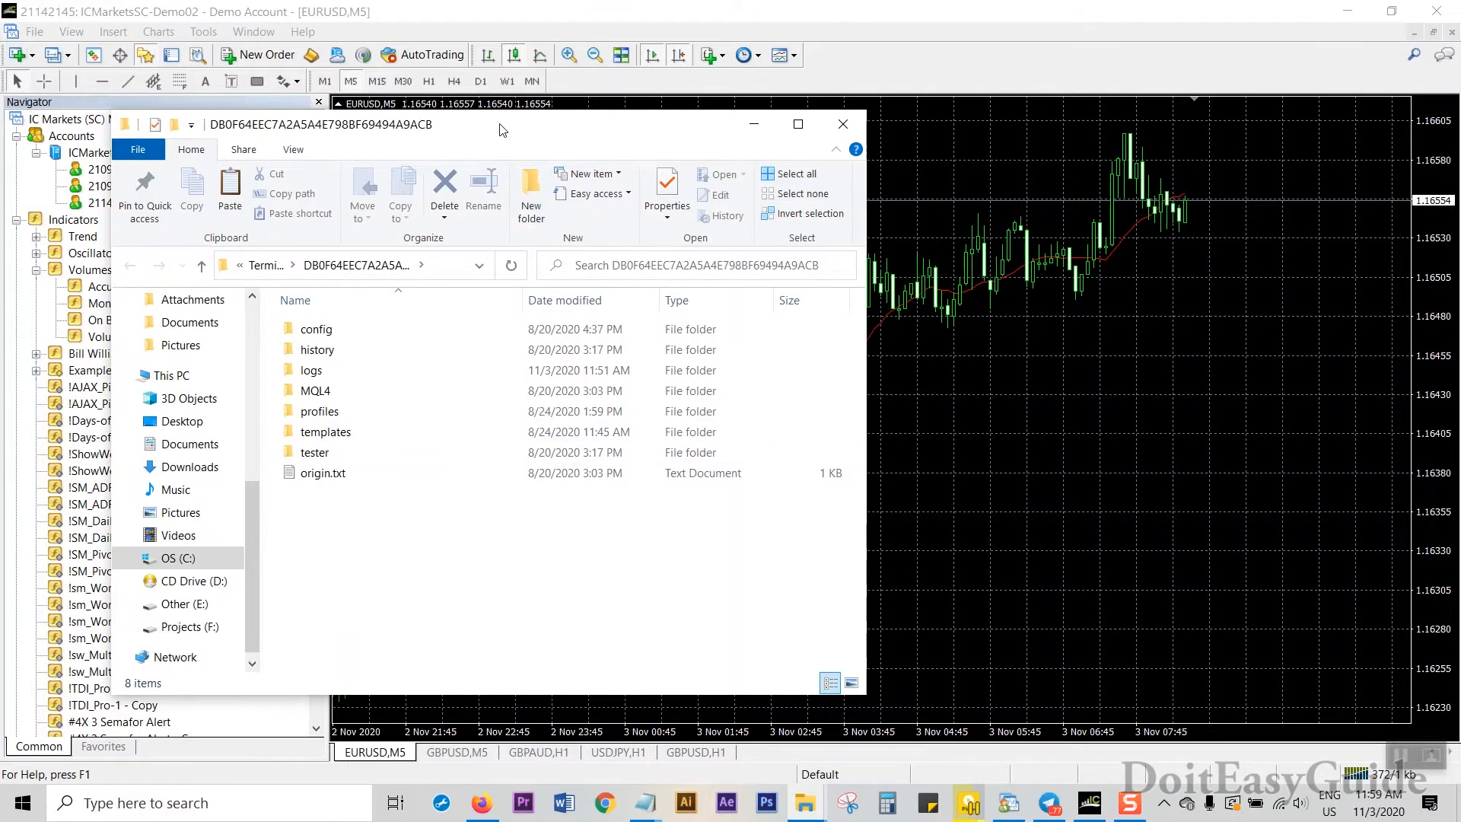
drag(500, 130, 1053, 129)
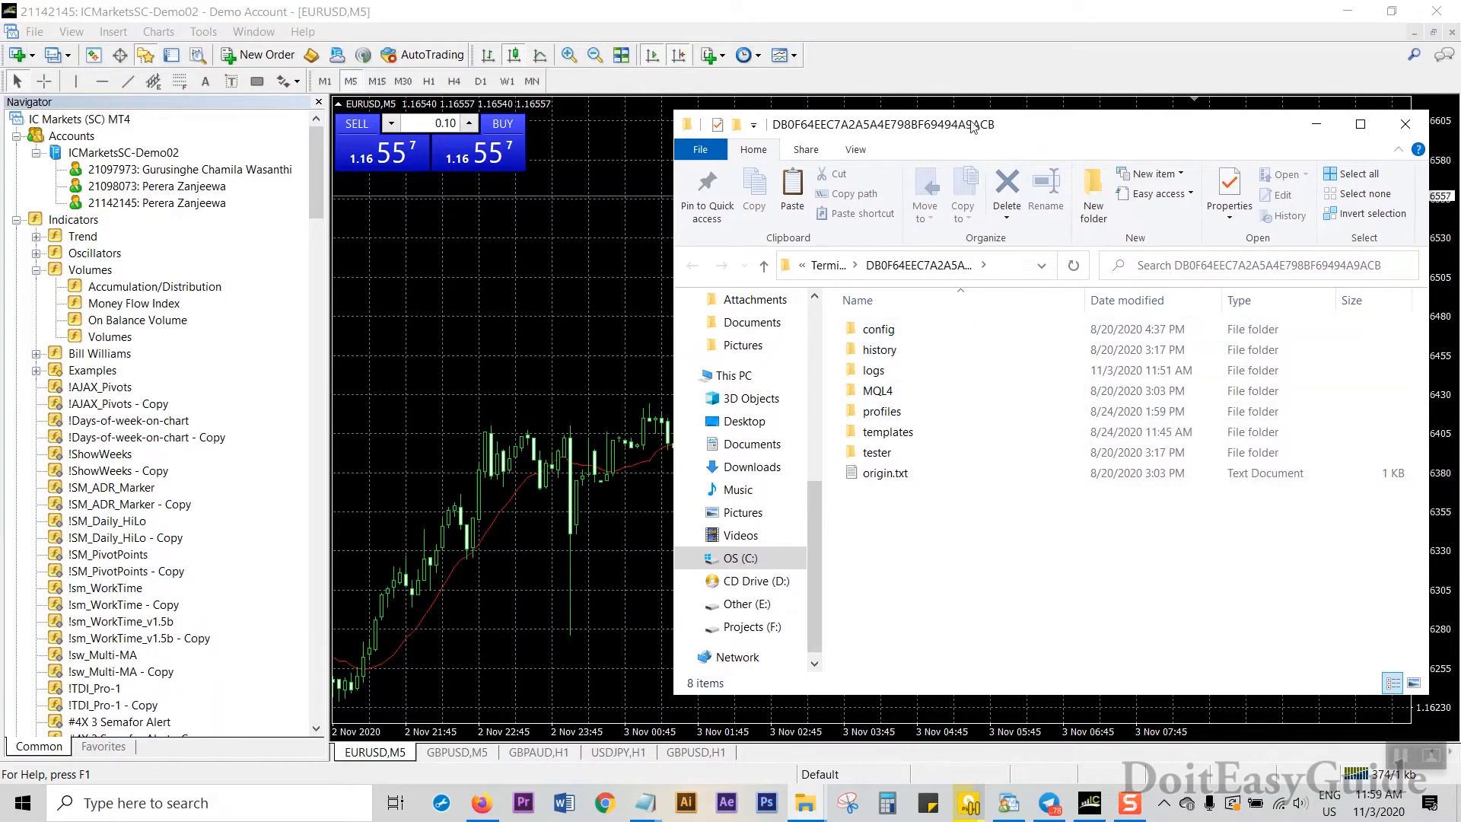
drag(976, 126, 1100, 141)
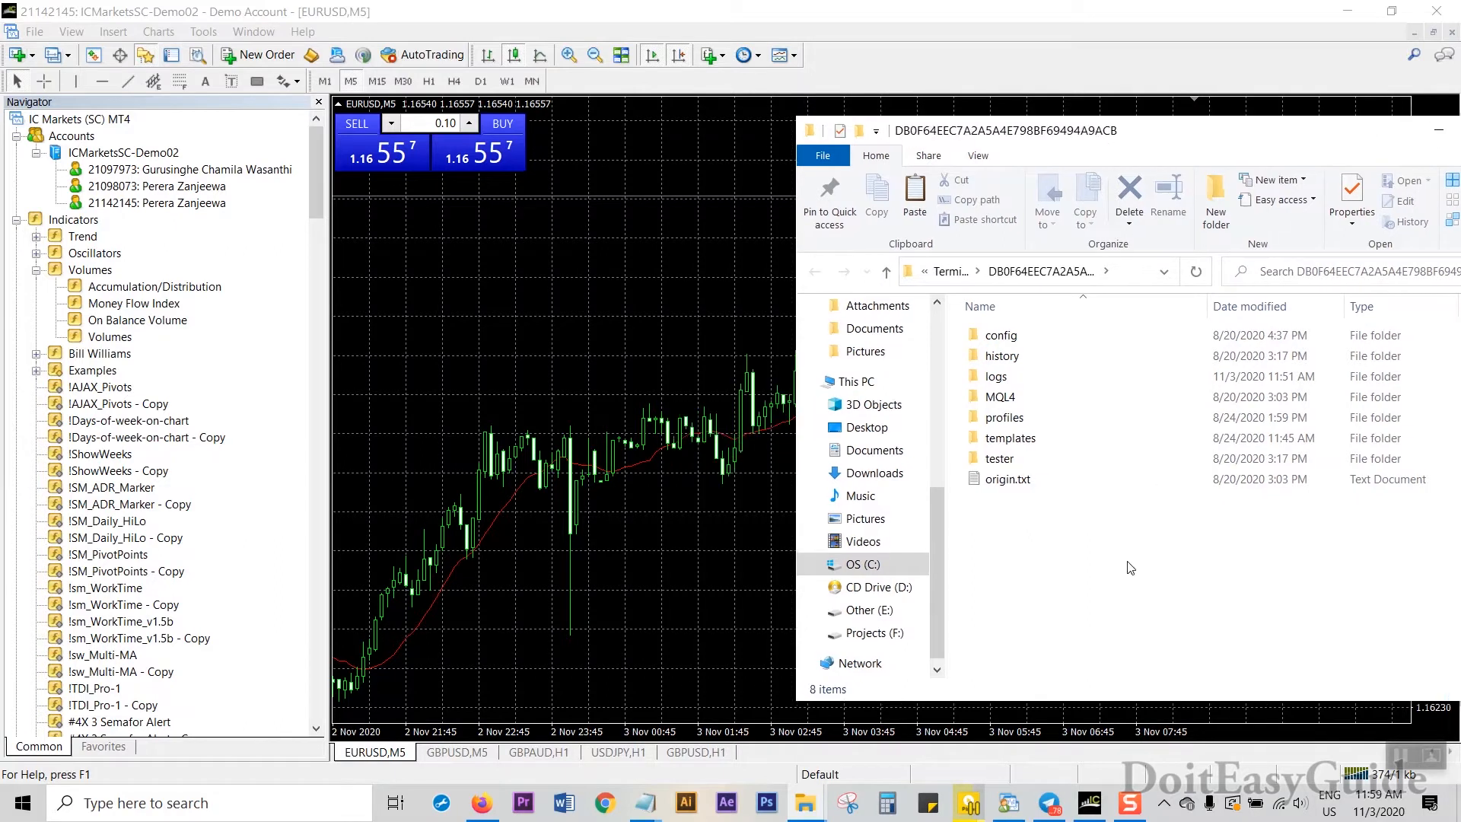
click(1026, 439)
double_click(1027, 440)
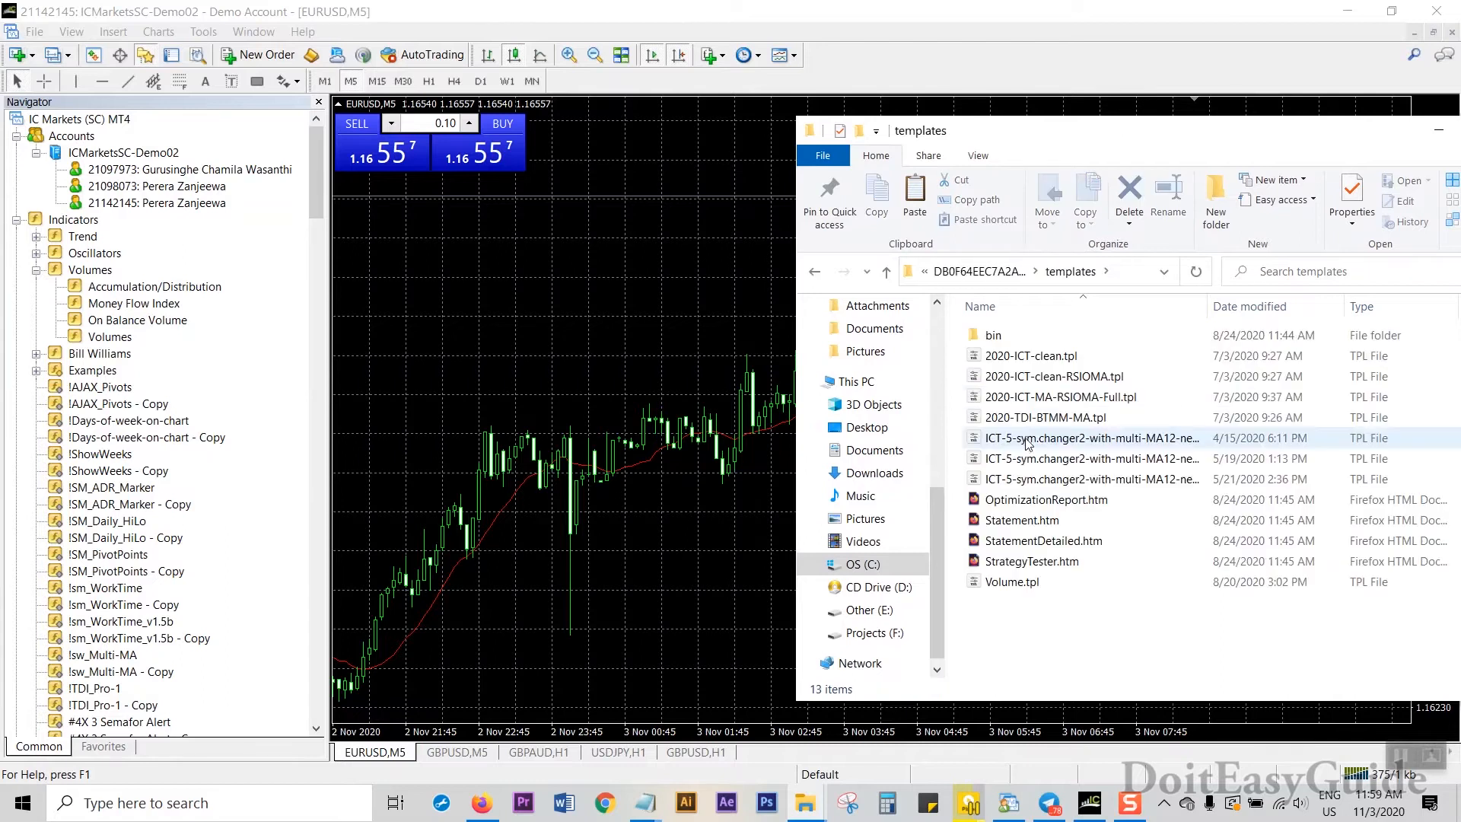
Copy the black and white pvsra 08-01-2015 .tpl files from "Put contents in MT4 templates folder" into the data folder's templates folder.
click(805, 803)
click(728, 772)
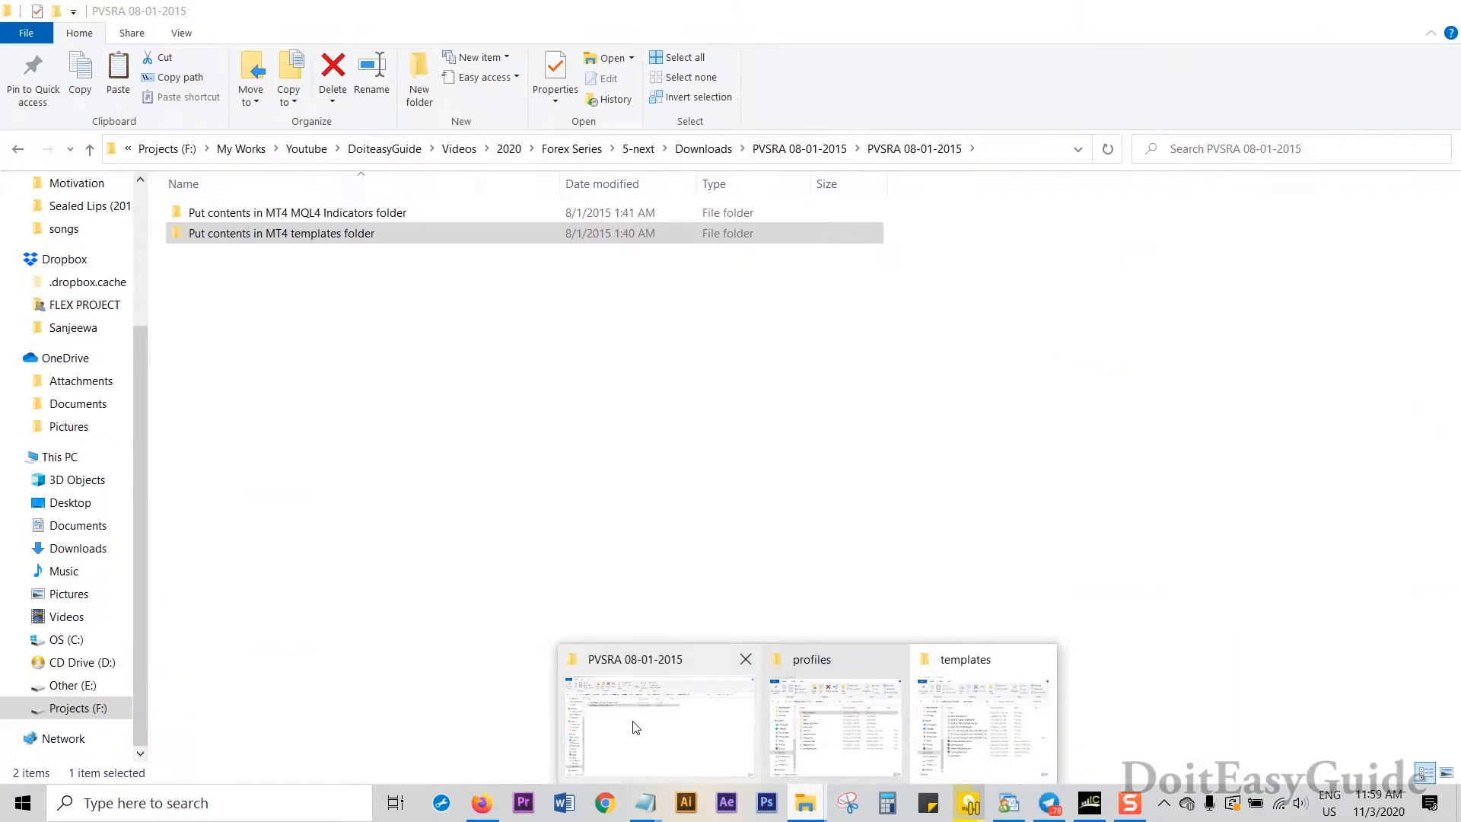
double_click(639, 31)
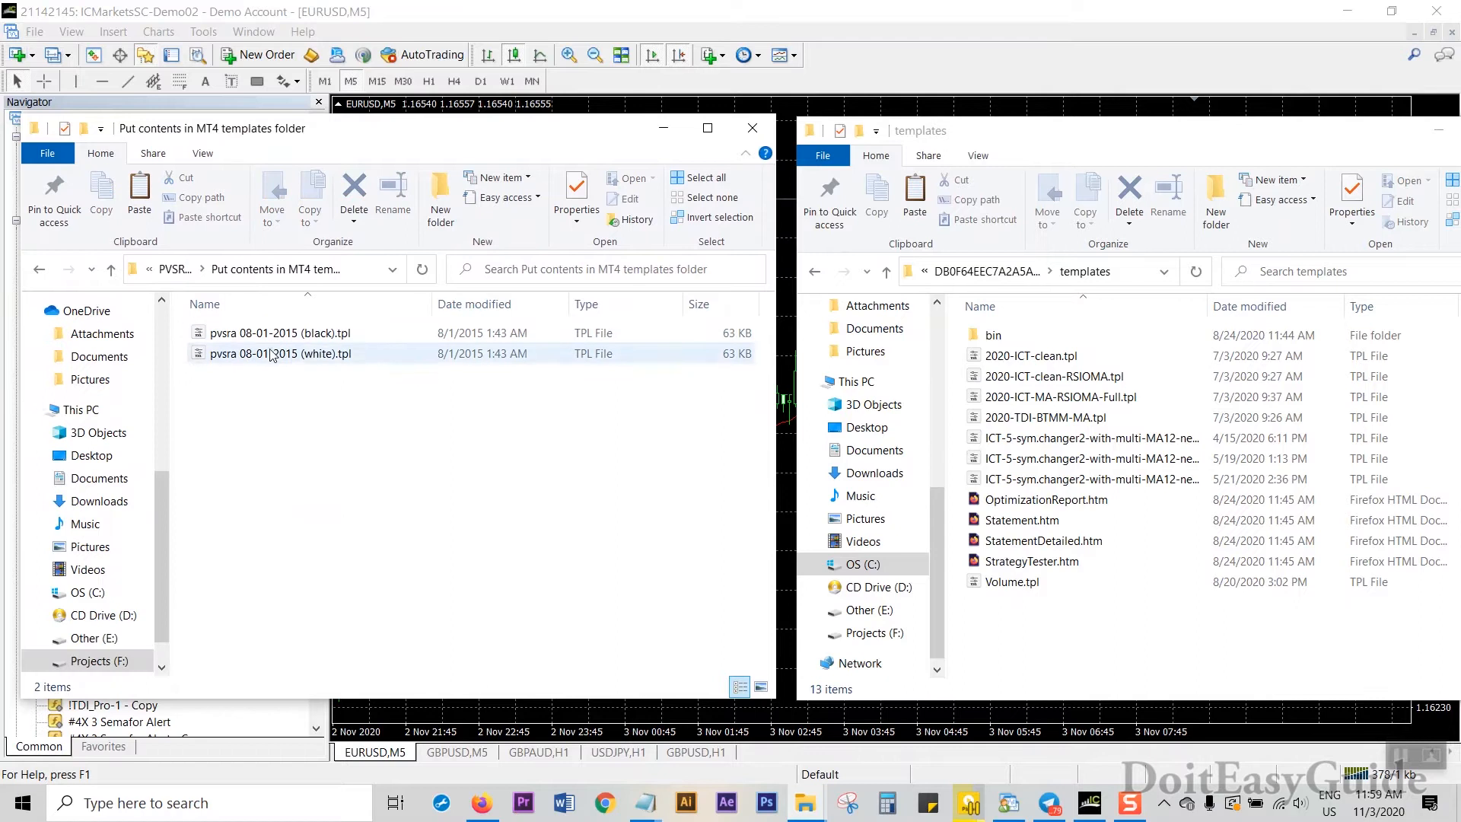
drag(243, 420, 335, 327)
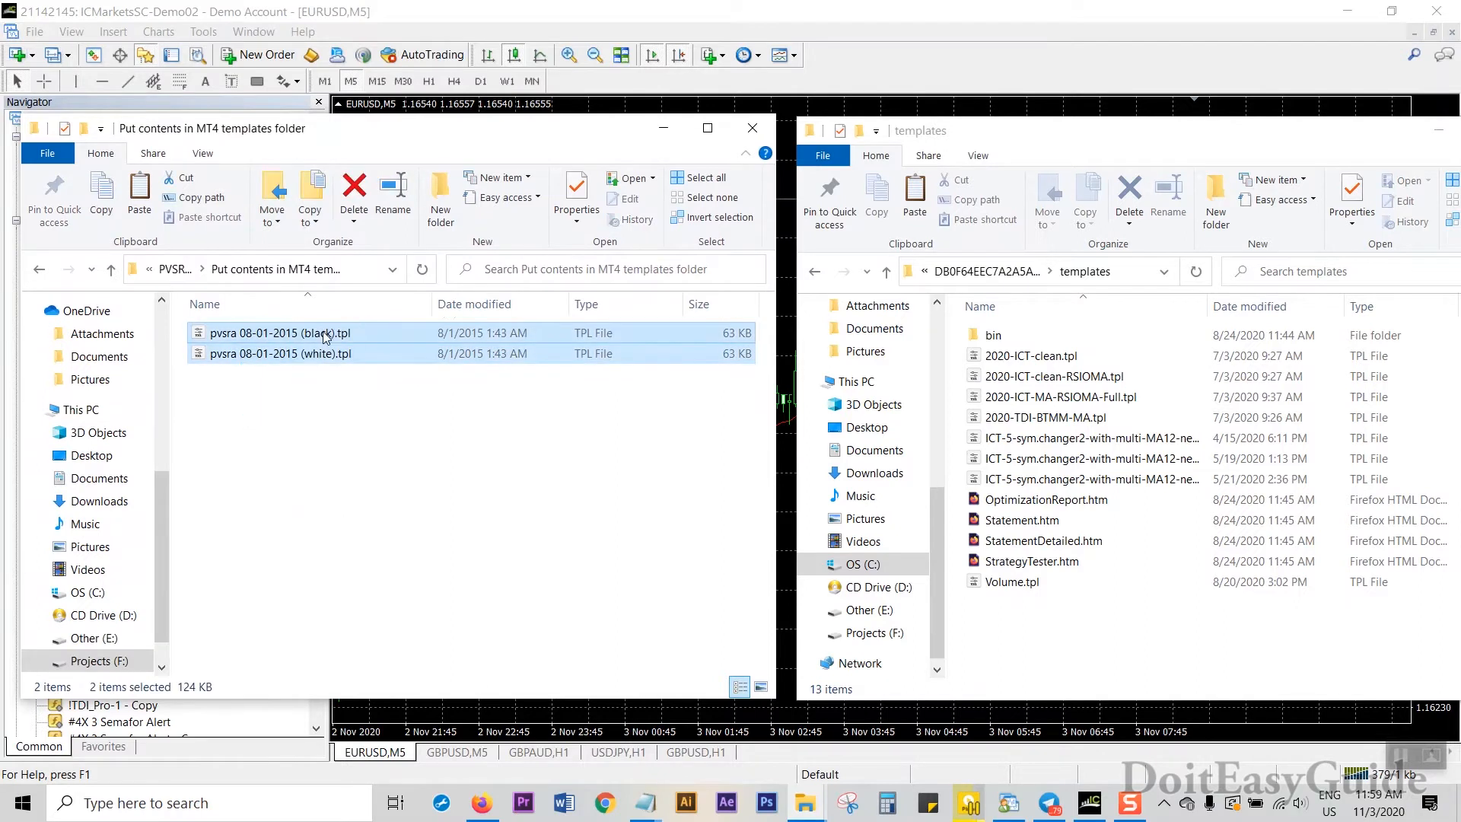
right_click(323, 334)
click(388, 630)
right_click(1056, 661)
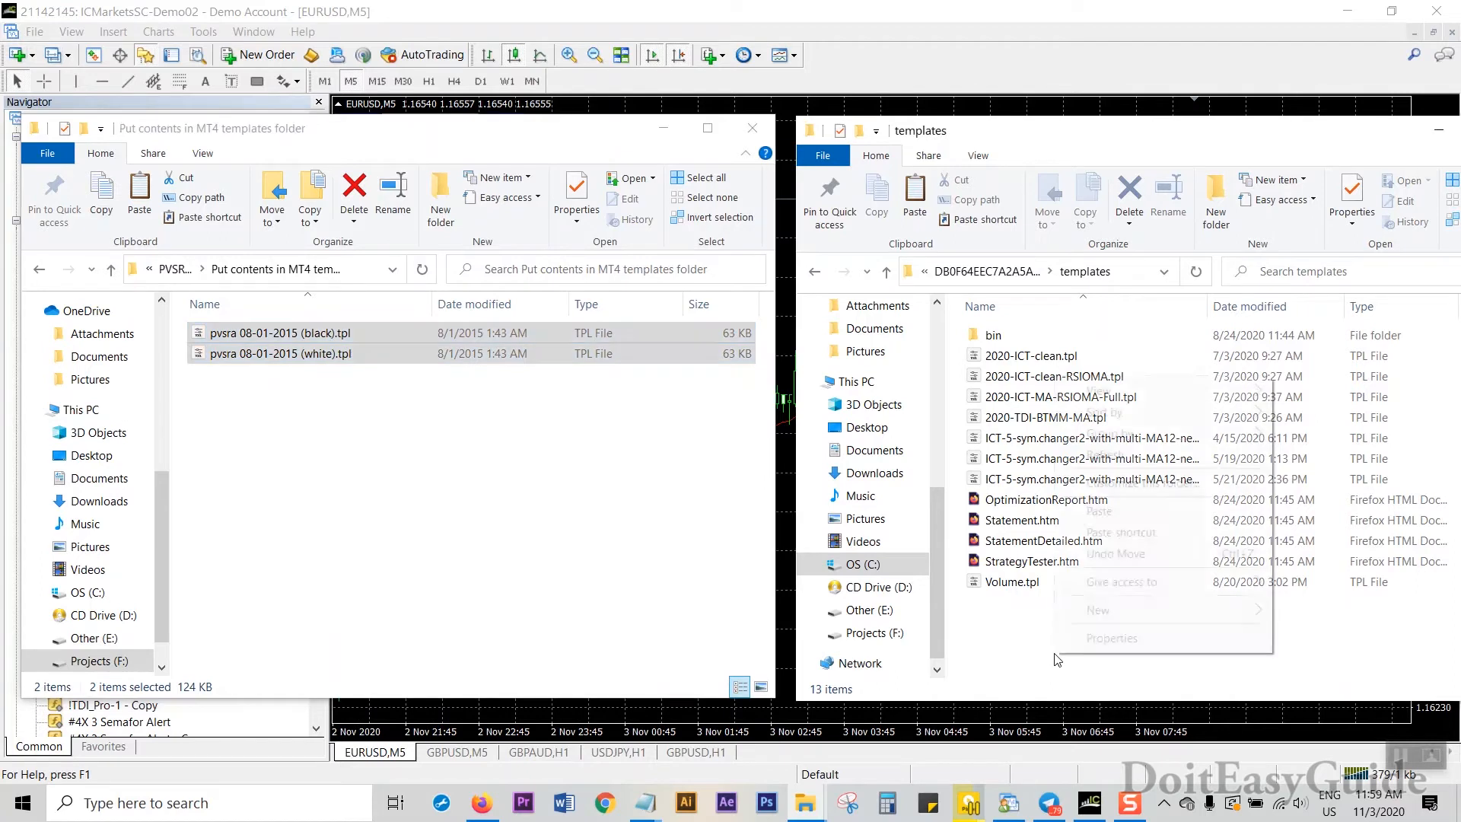
click(1112, 513)
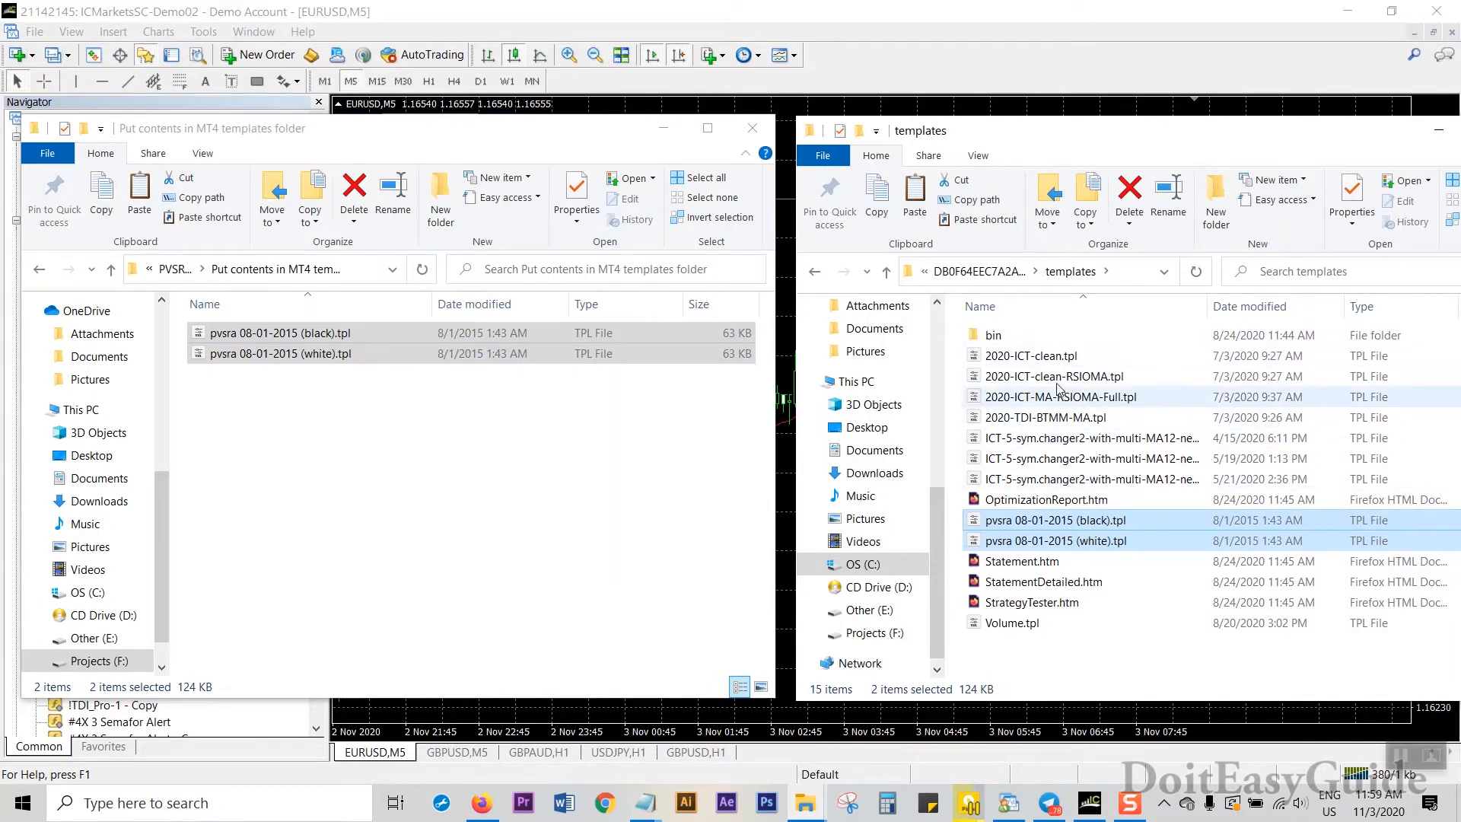
Return the download window to the parent PVSRA 08-01-2015 folder and open MQL4 > Indicators in the data folder window.
click(174, 269)
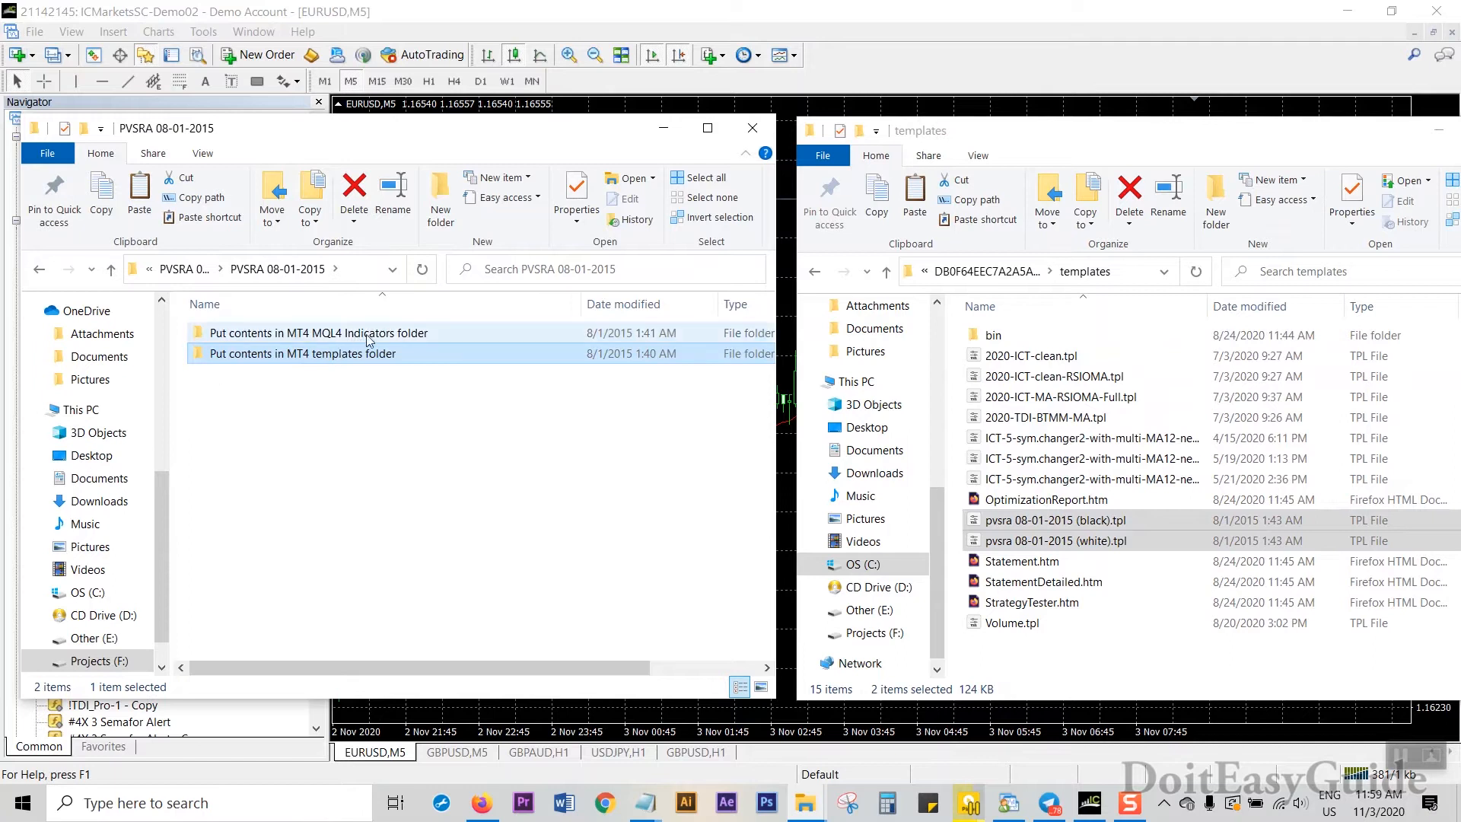
click(1182, 163)
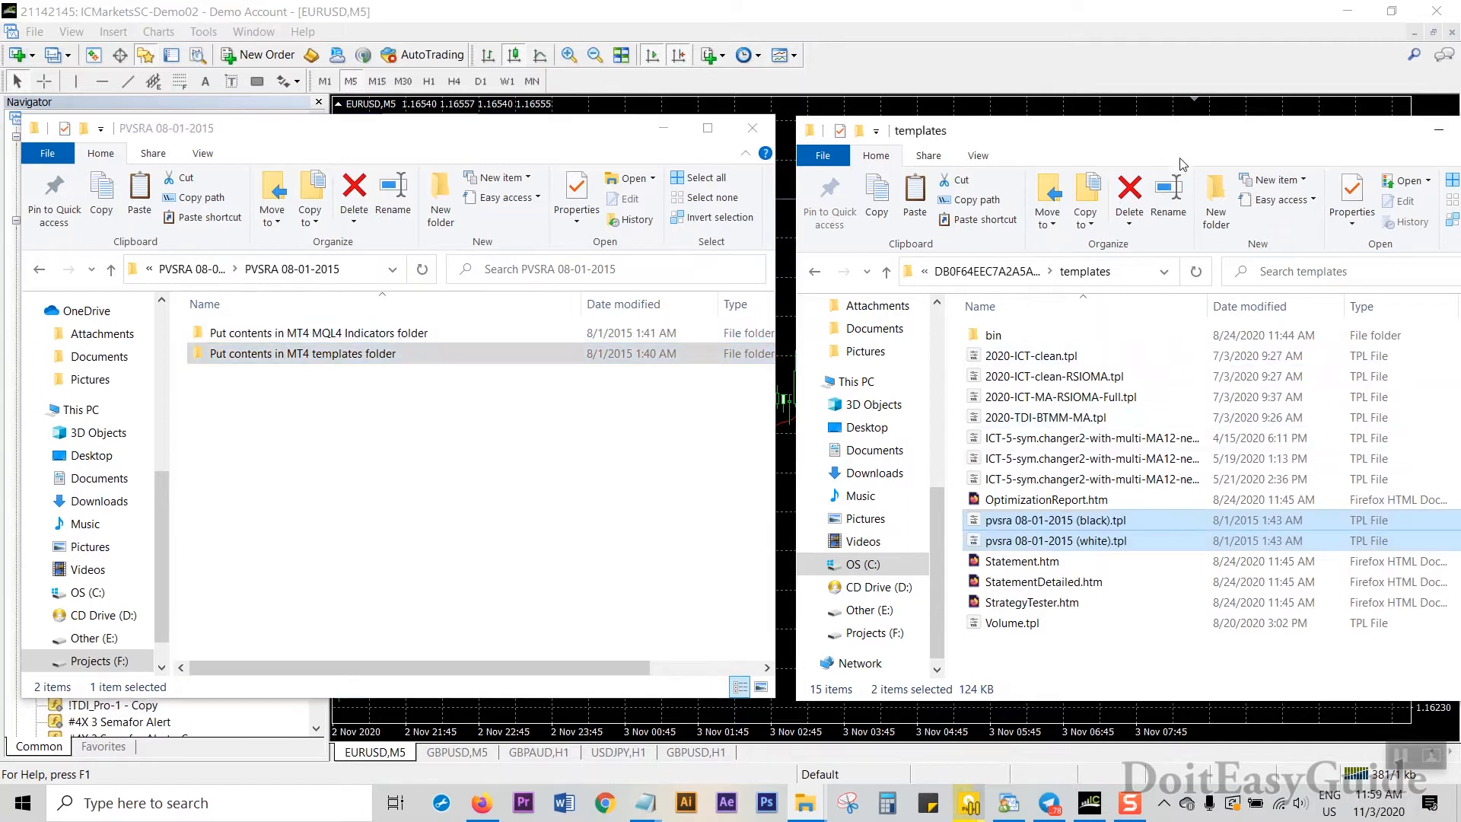
click(987, 271)
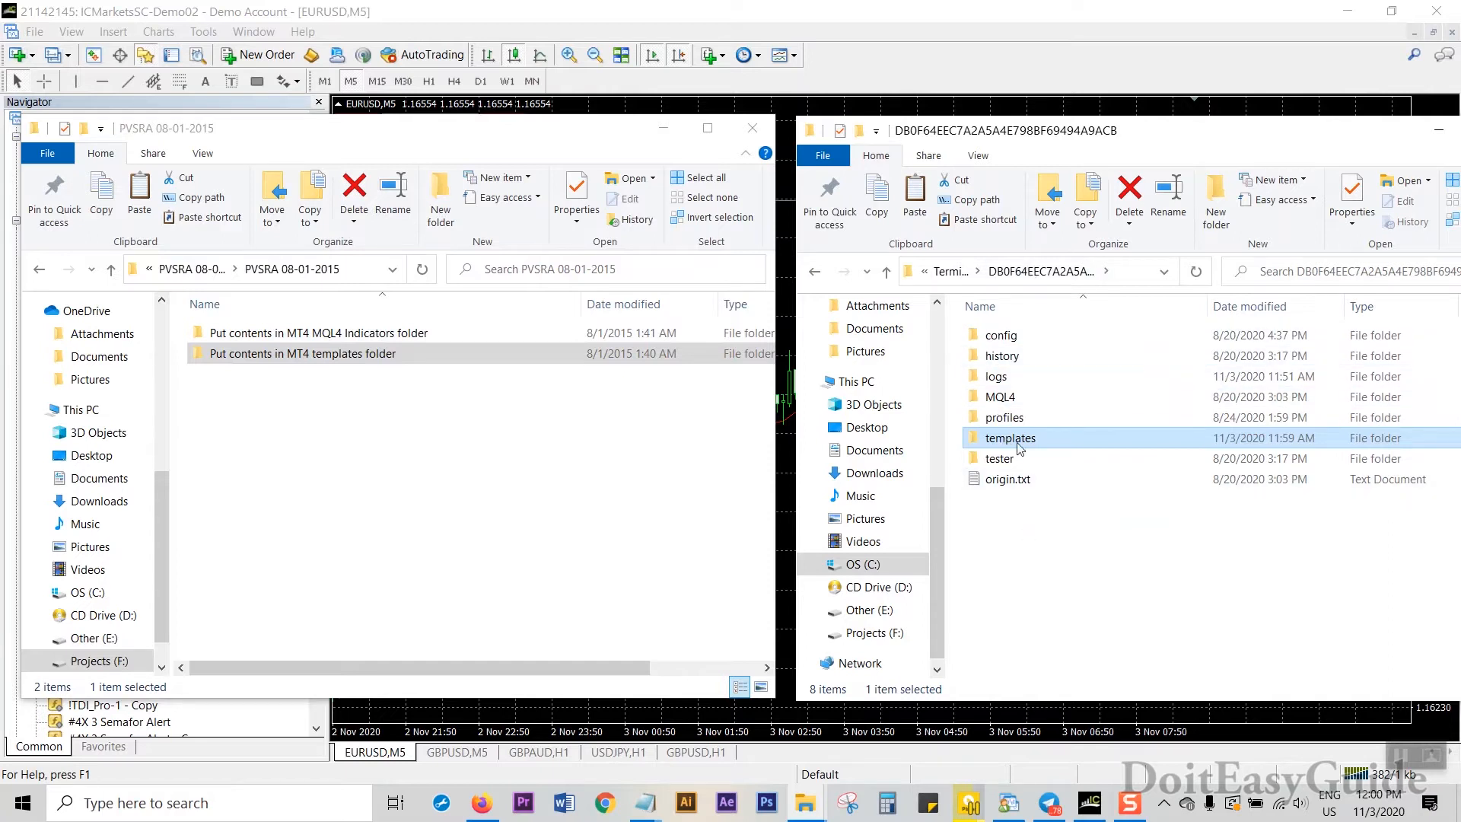
click(1015, 400)
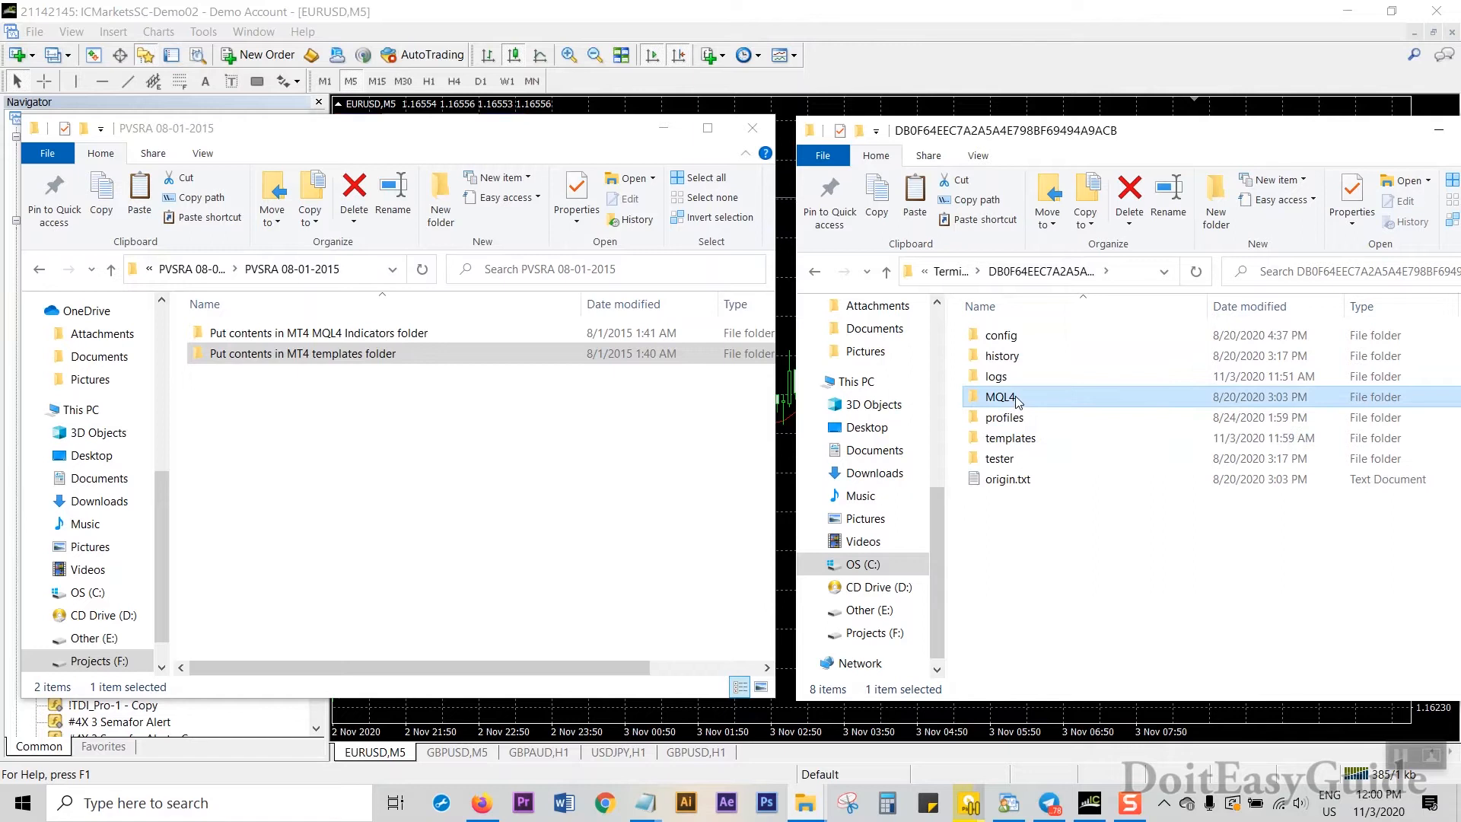
double_click(1017, 398)
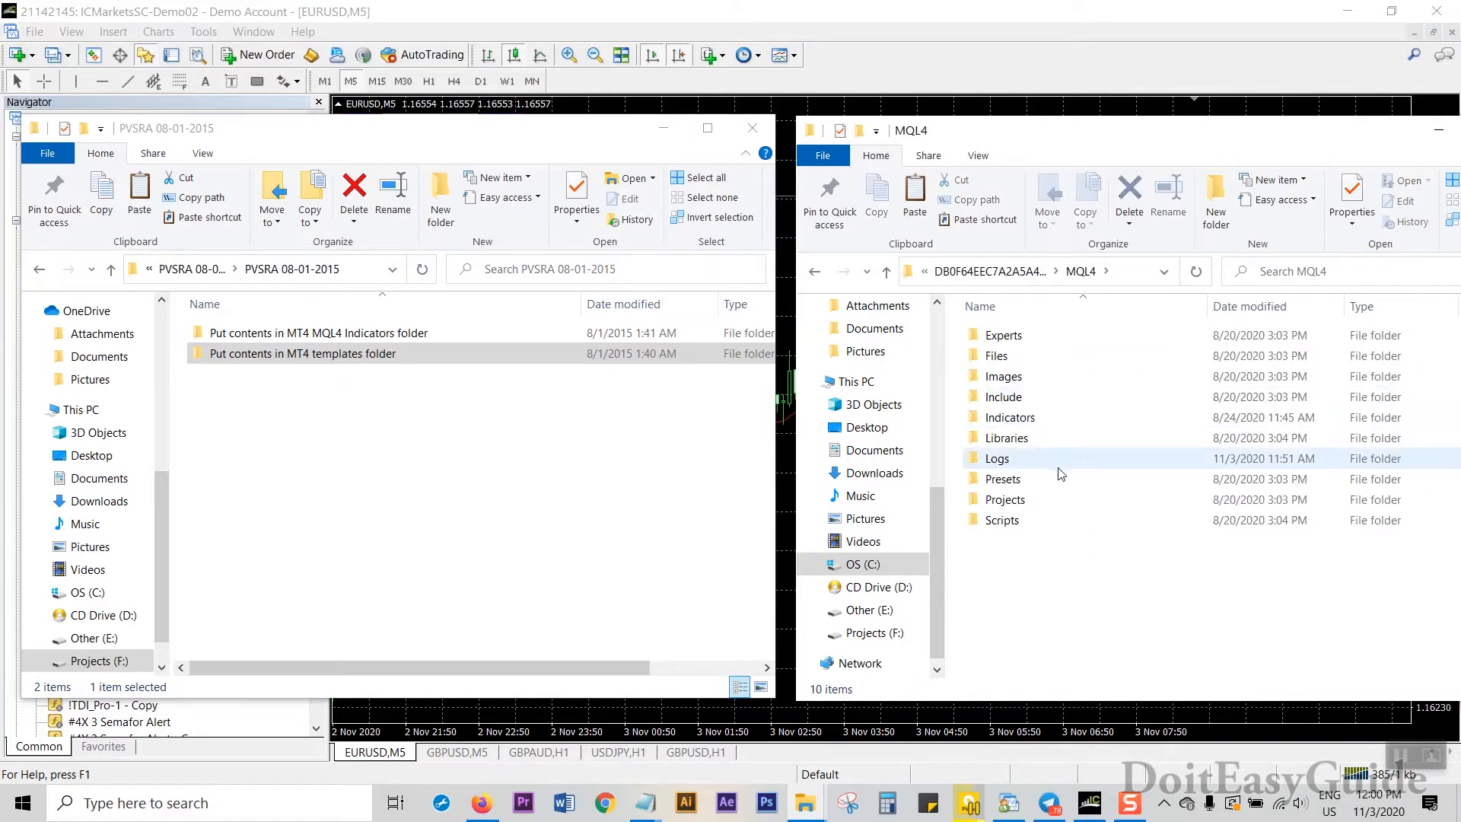
click(1018, 419)
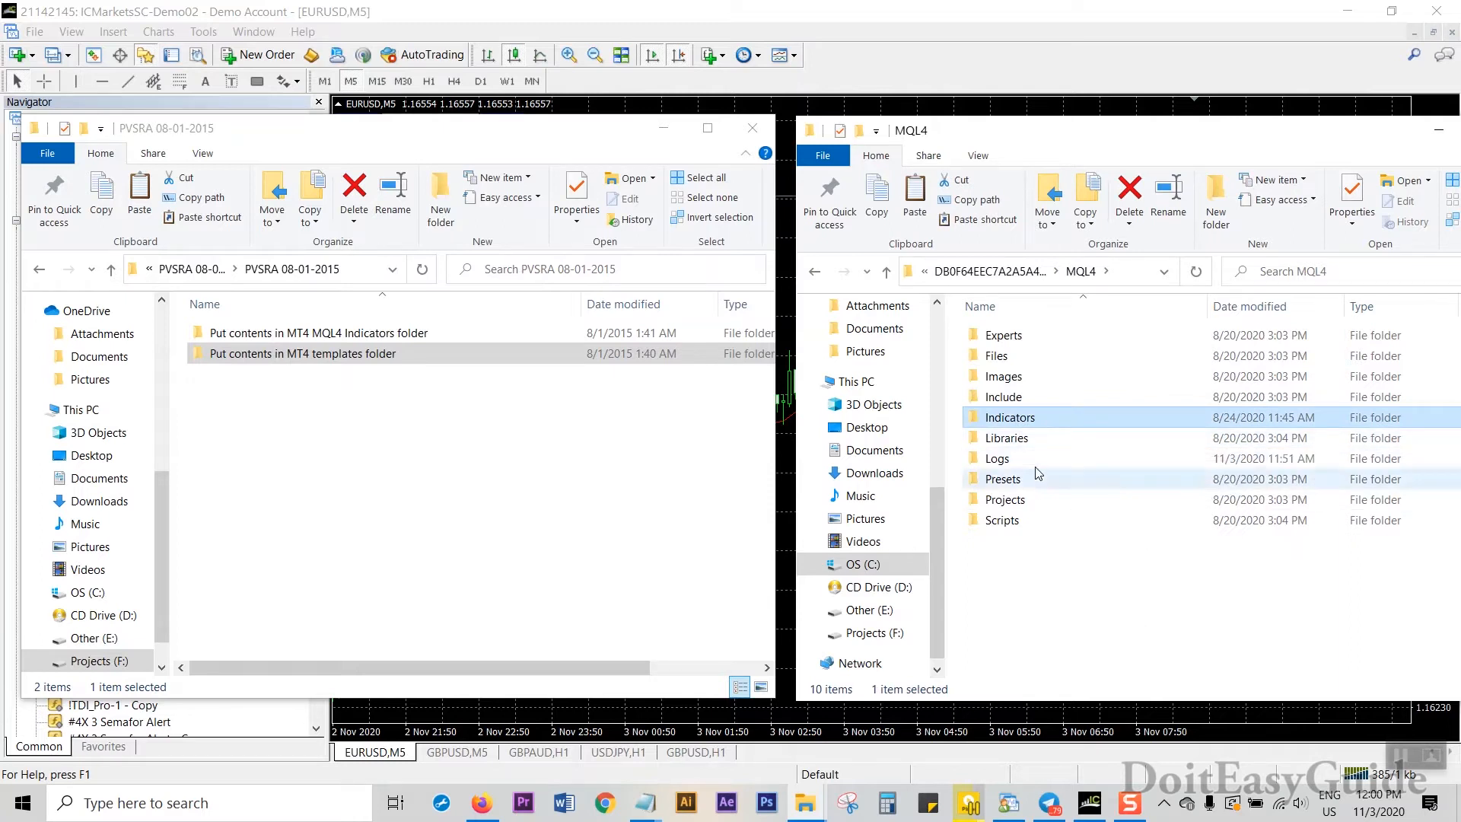
double_click(1056, 424)
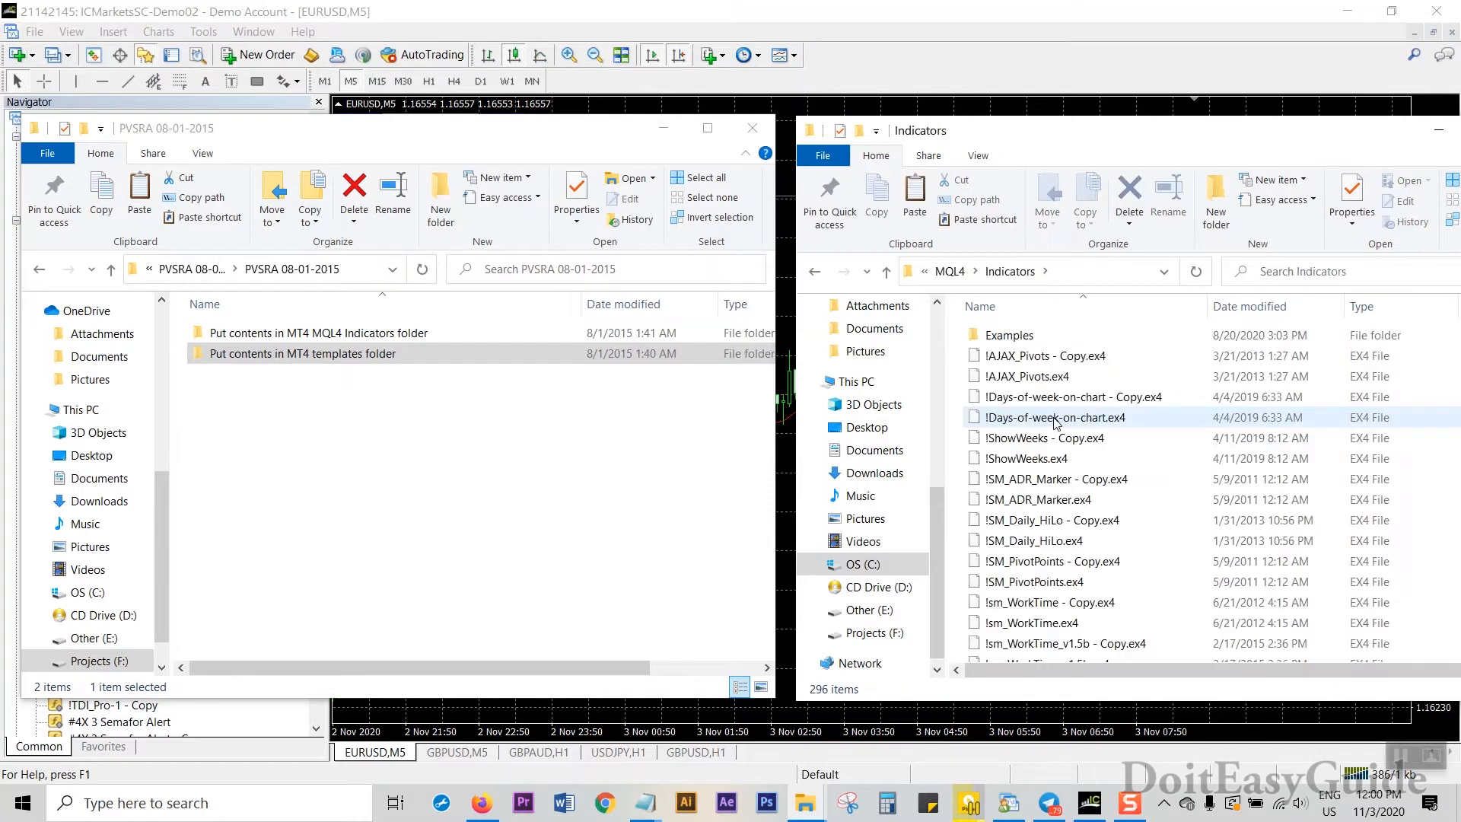
drag(1151, 141, 1151, 99)
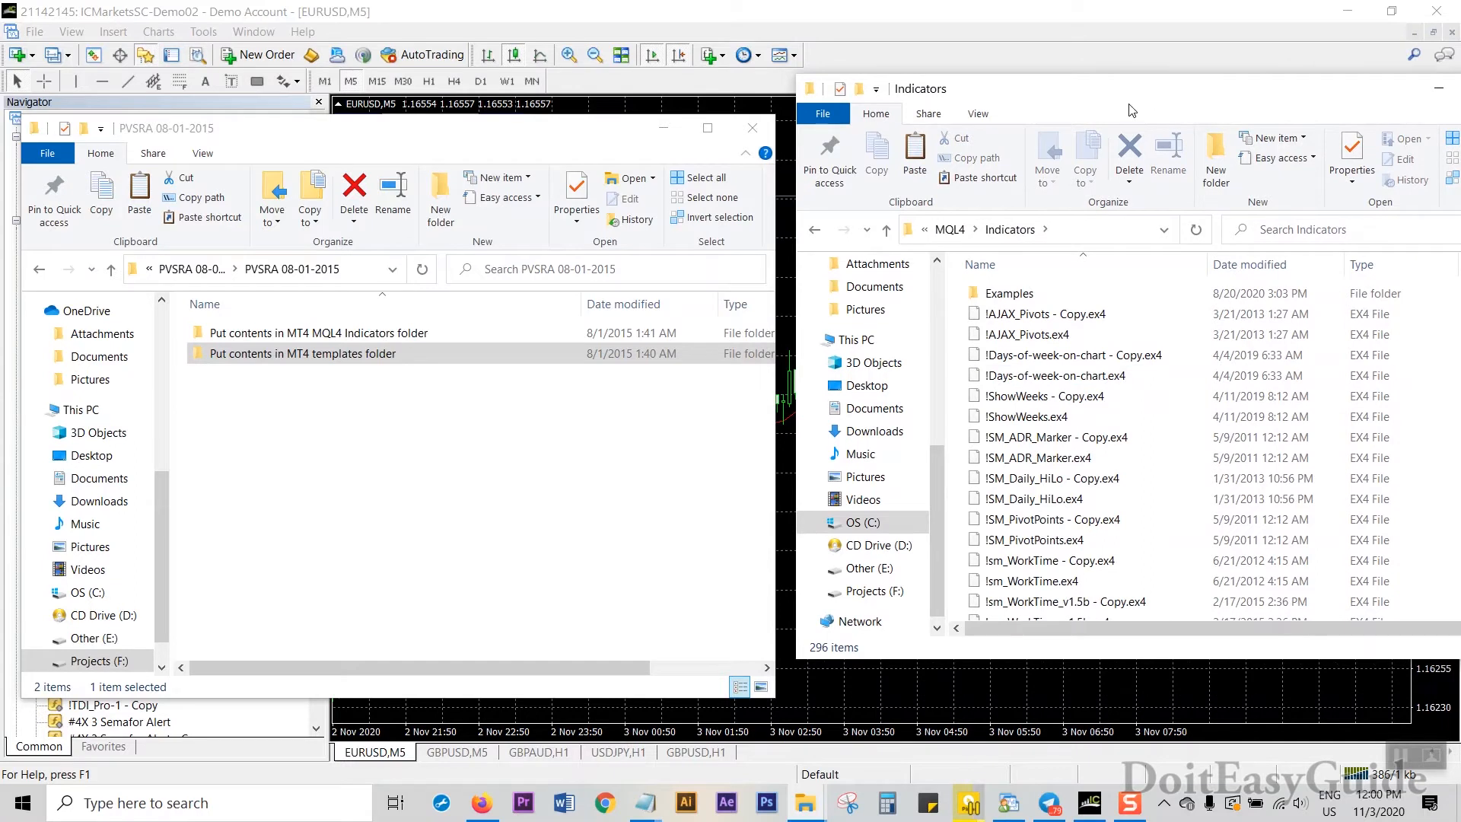
Open "Put contents in MT4 MQL4 Indicators folder" and copy all its files, from #1 Trade Levels to #7 DonnaFX Label.
double_click(364, 333)
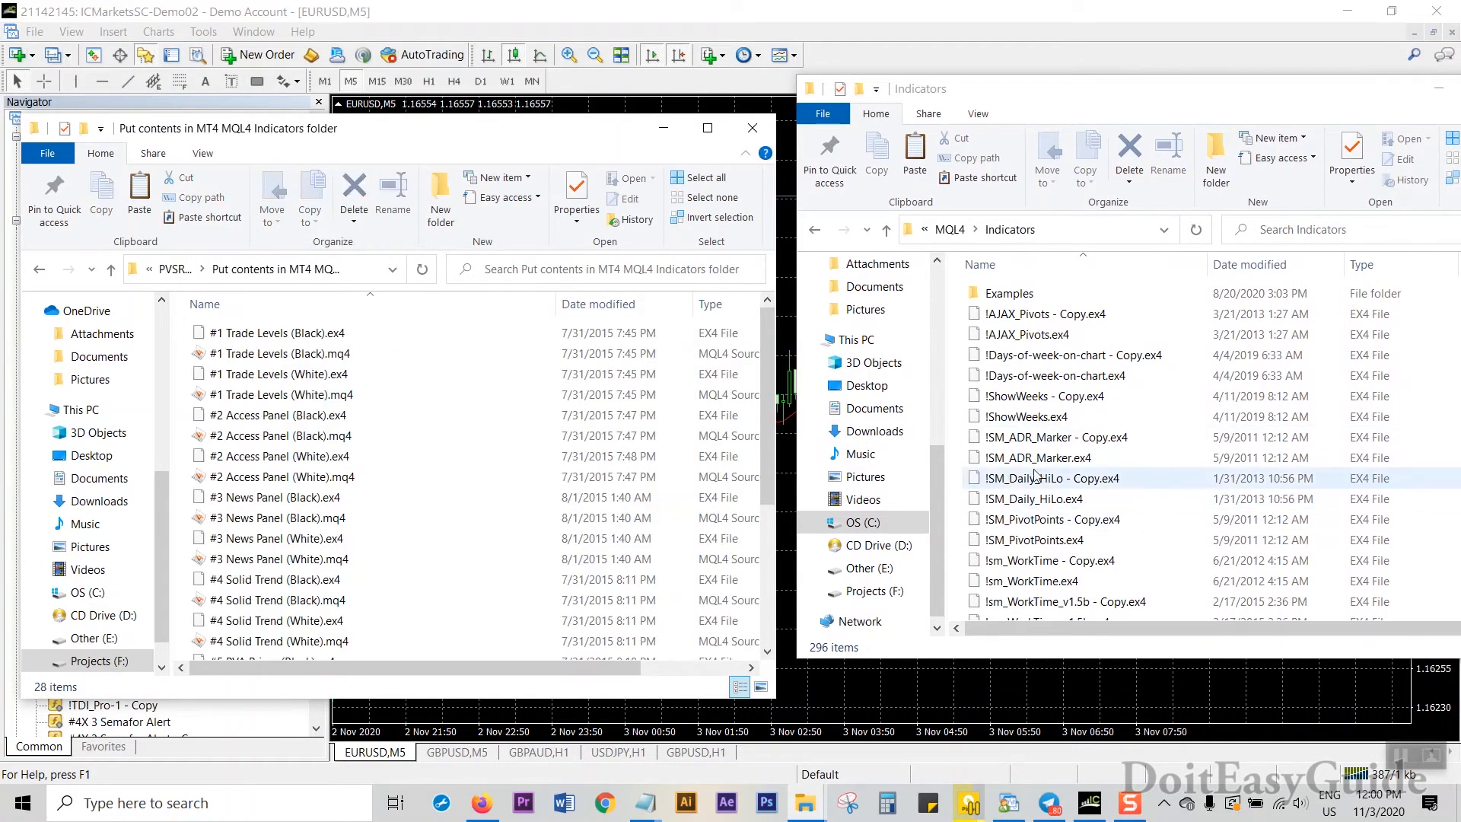
click(236, 332)
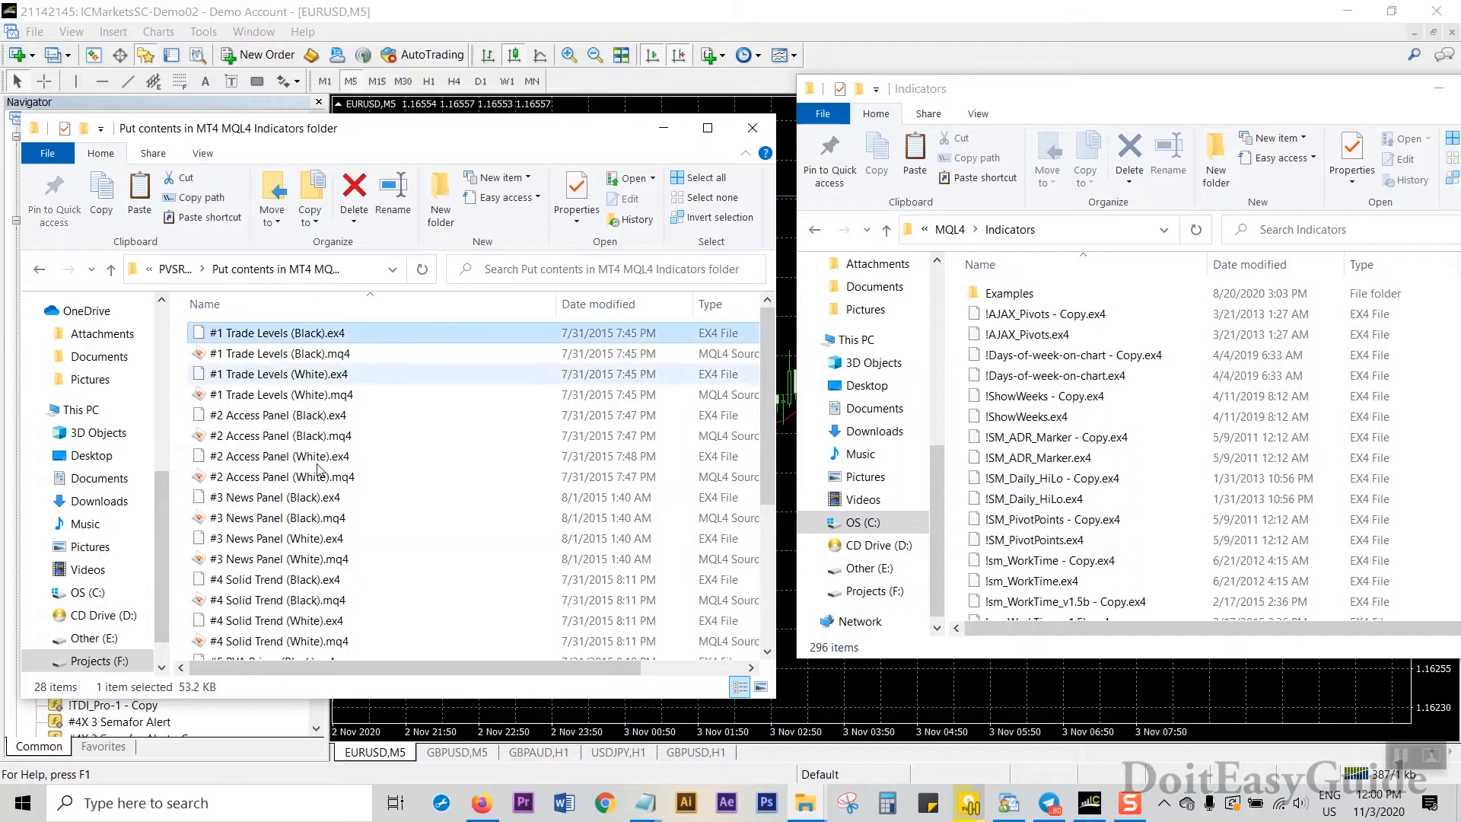
scroll(349, 547, down, 5)
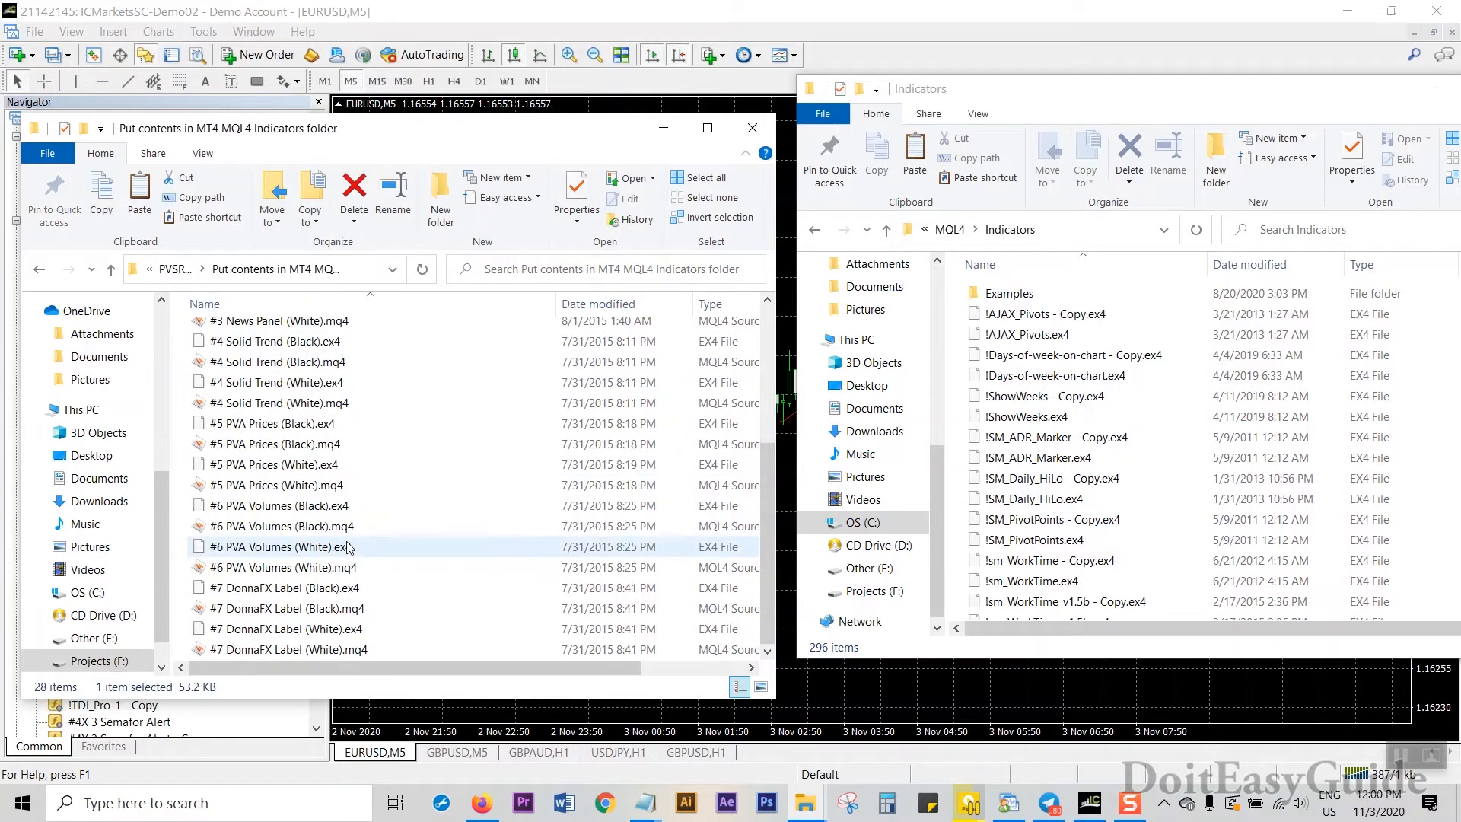
shift+click(306, 652)
right_click(270, 457)
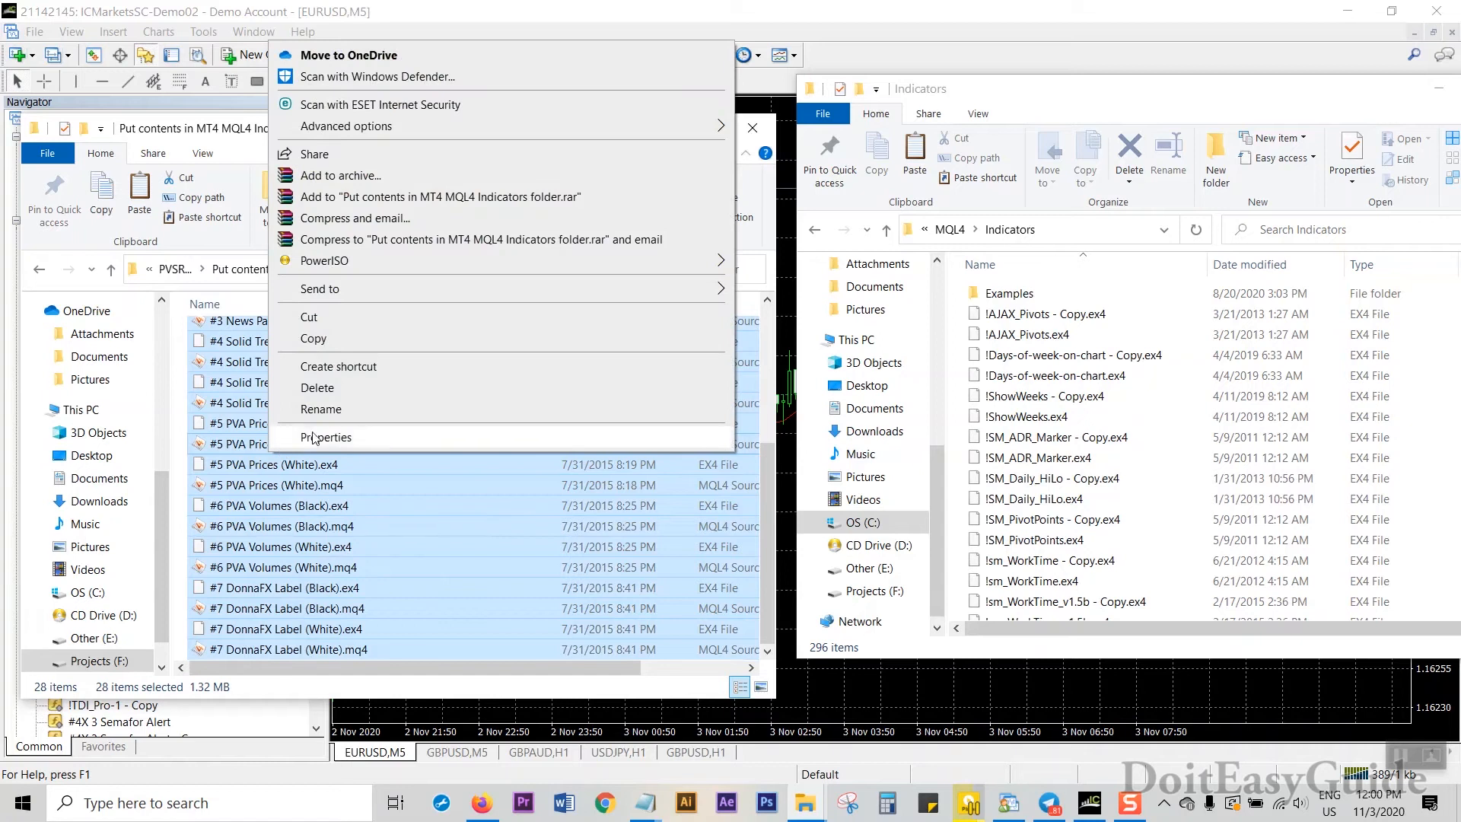
click(351, 344)
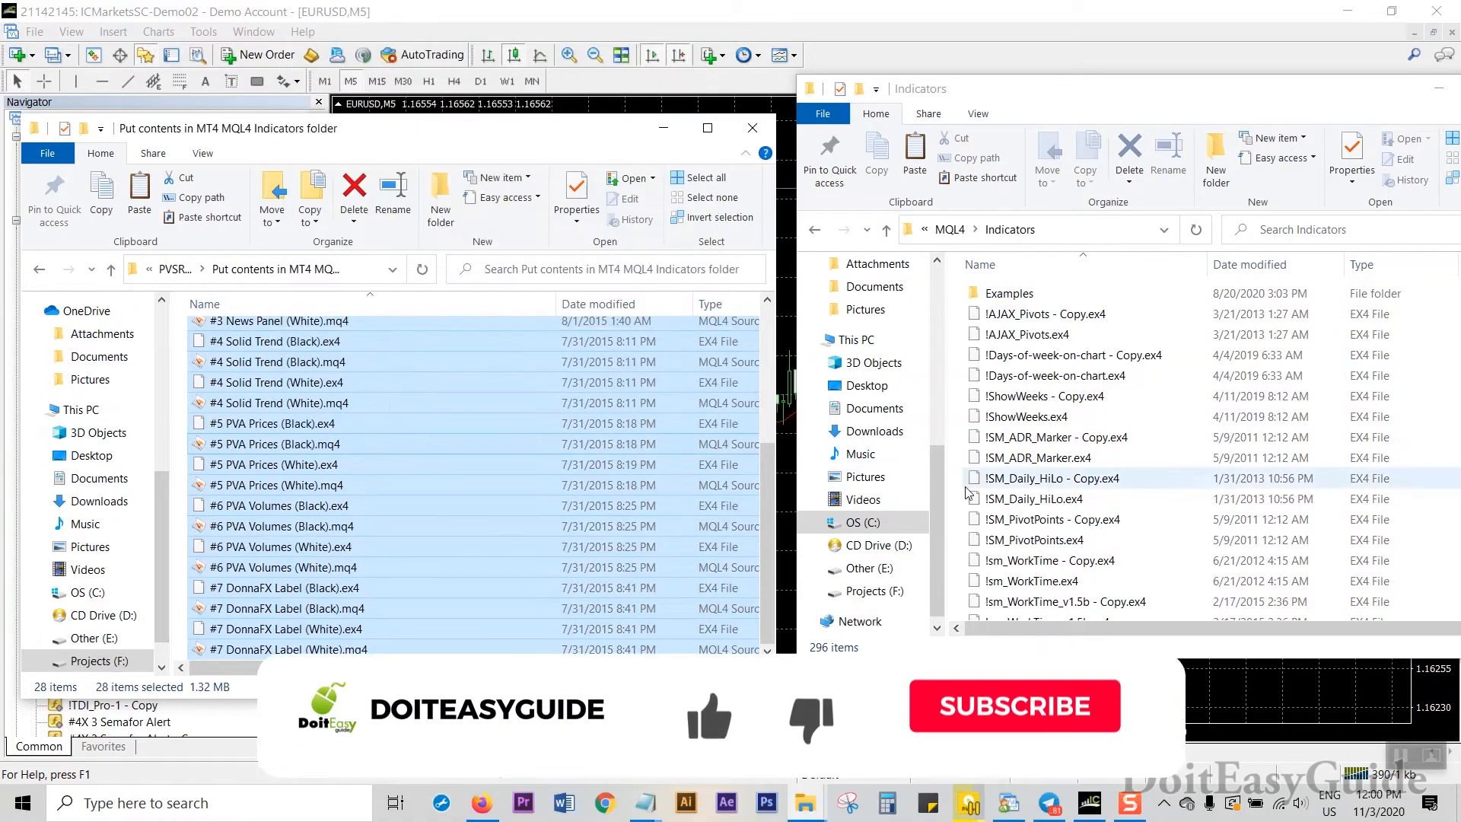
Maximize the MQL4 Indicators folder window, paste the copied PVSRA indicator files into it, and restore the window size.
drag(1312, 83, 1122, 56)
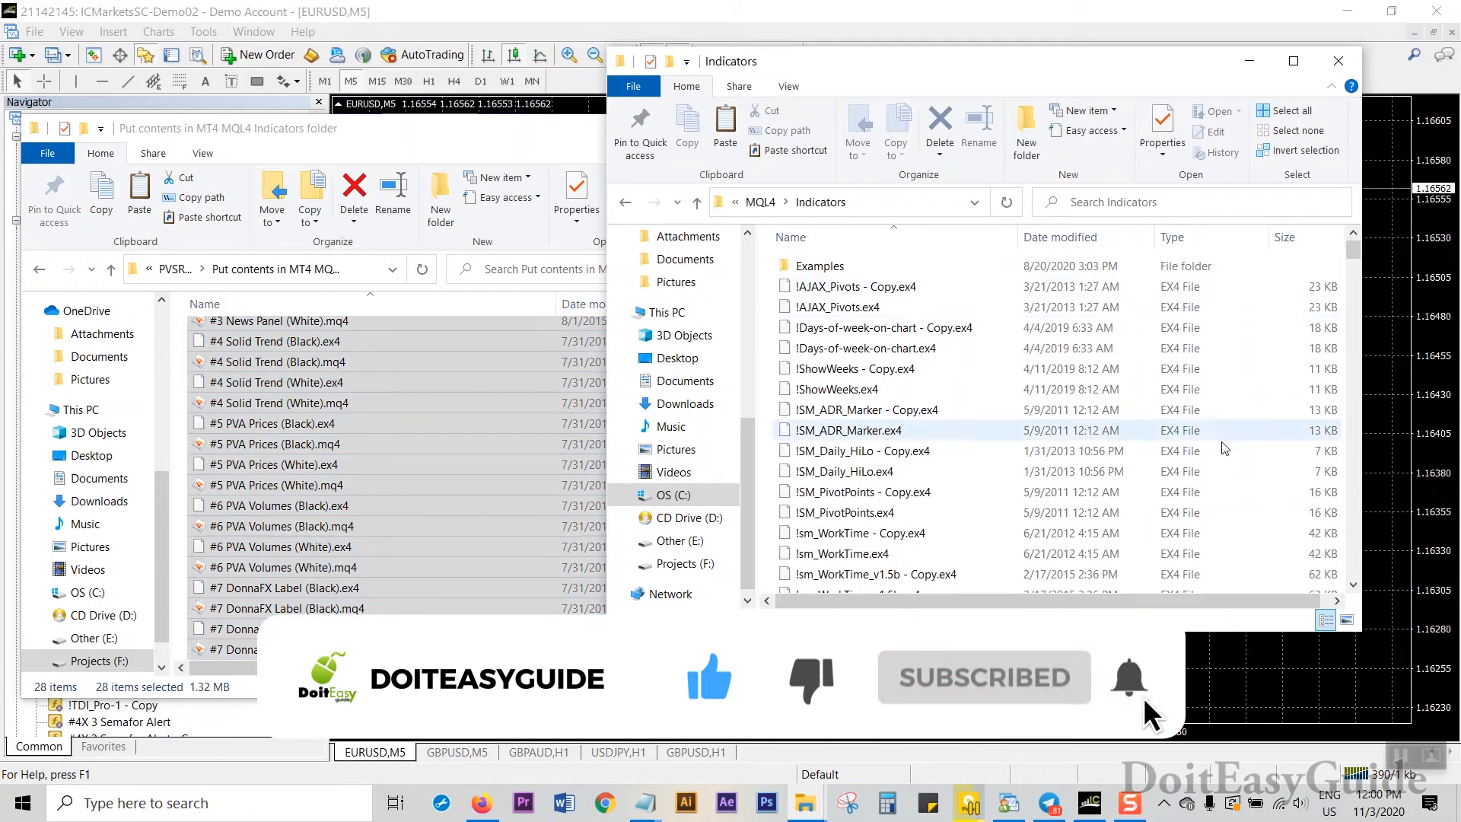
click(1254, 471)
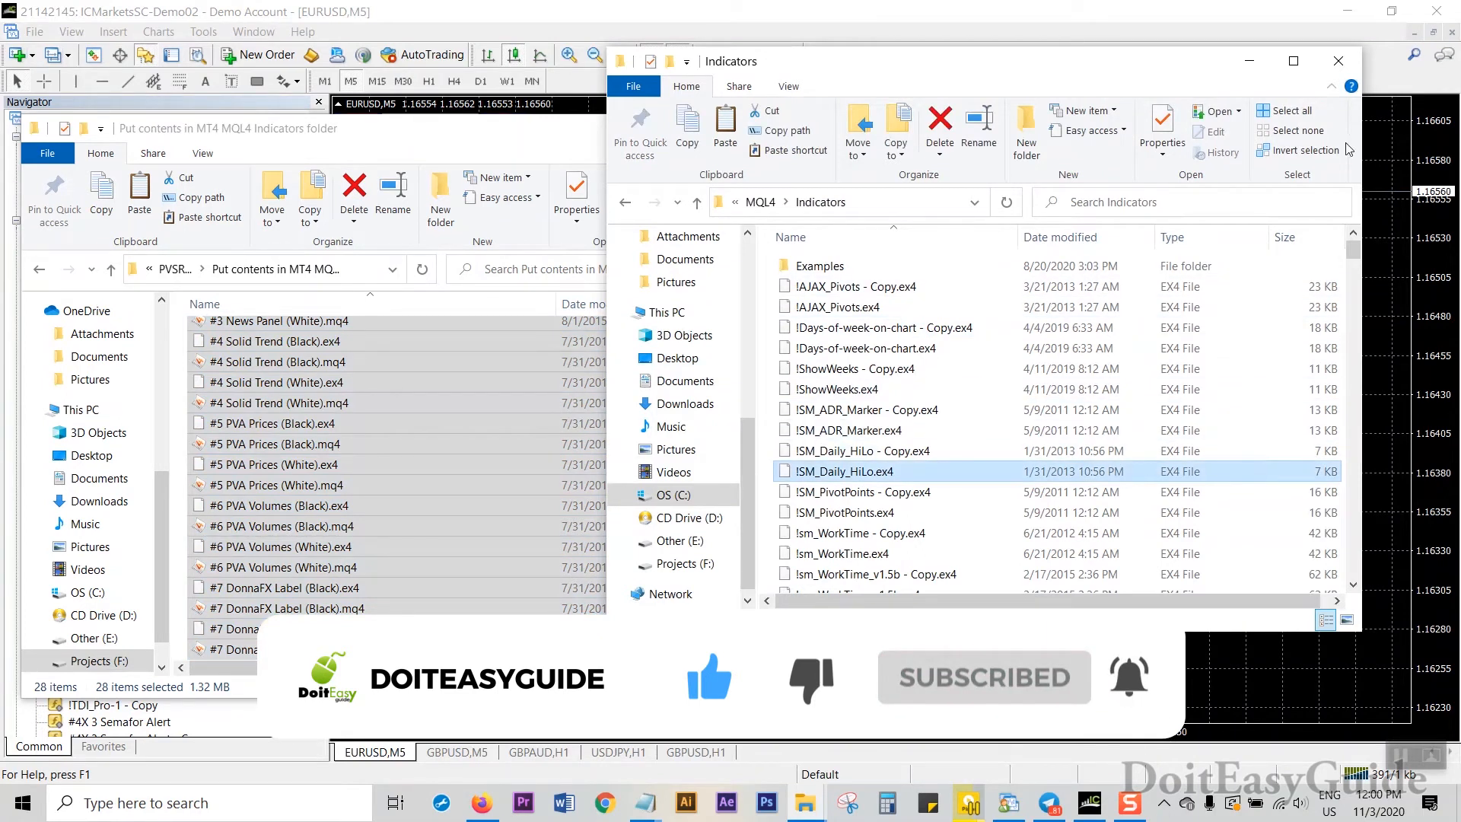
click(1295, 59)
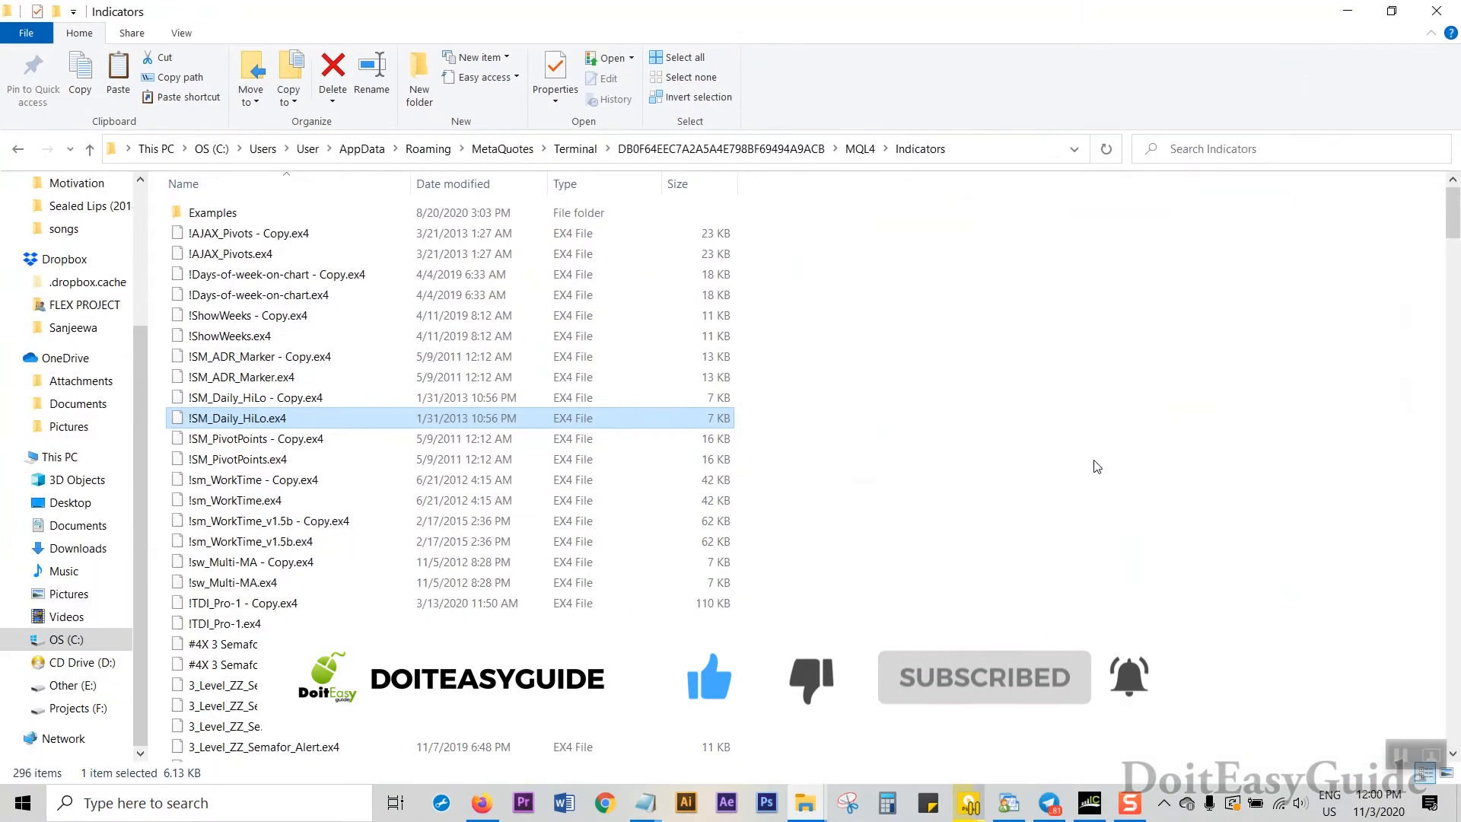
scroll(1126, 572, down, 10)
scroll(1126, 572, down, 5)
right_click(1243, 569)
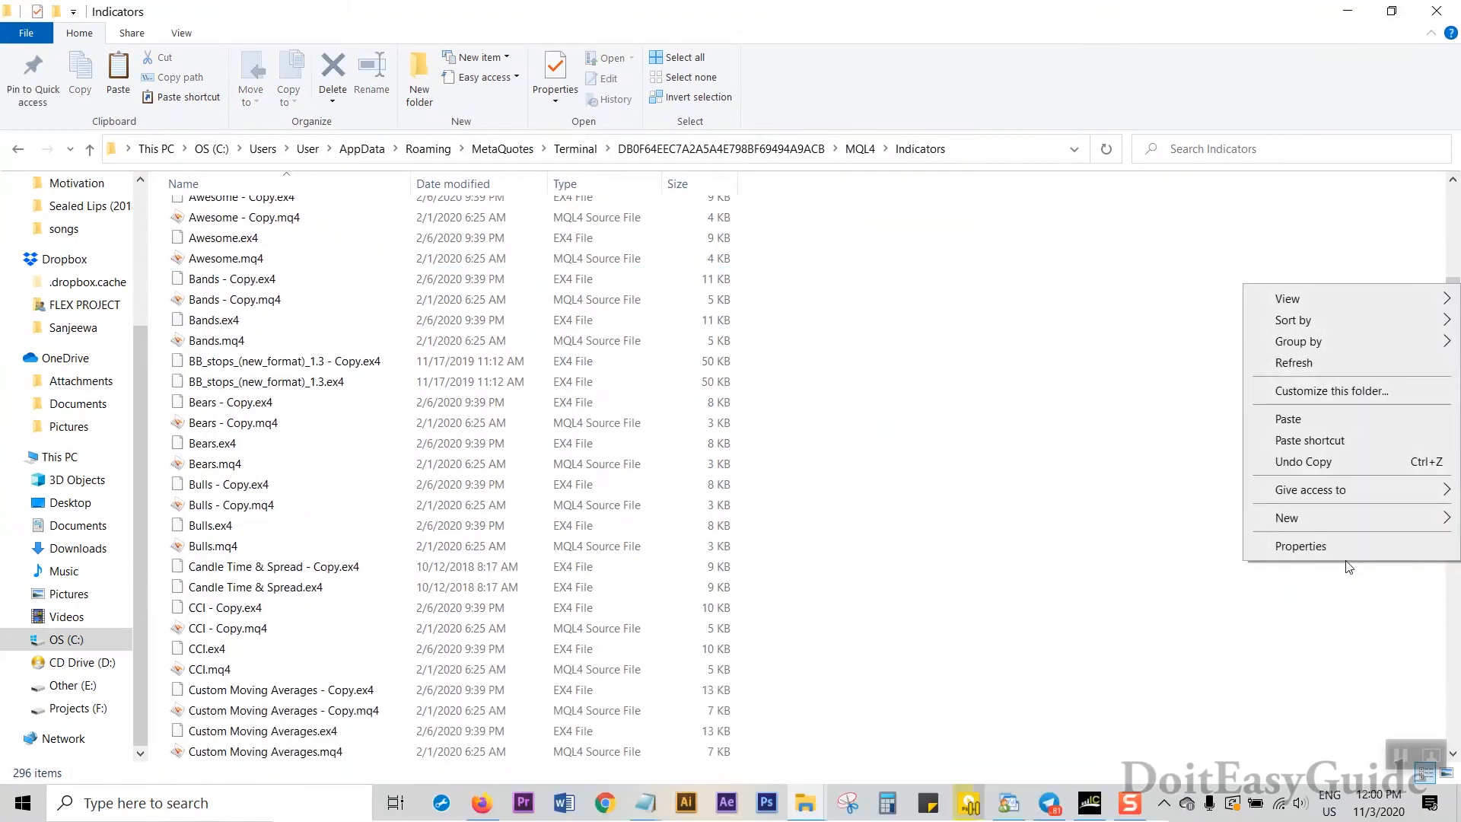
click(1287, 419)
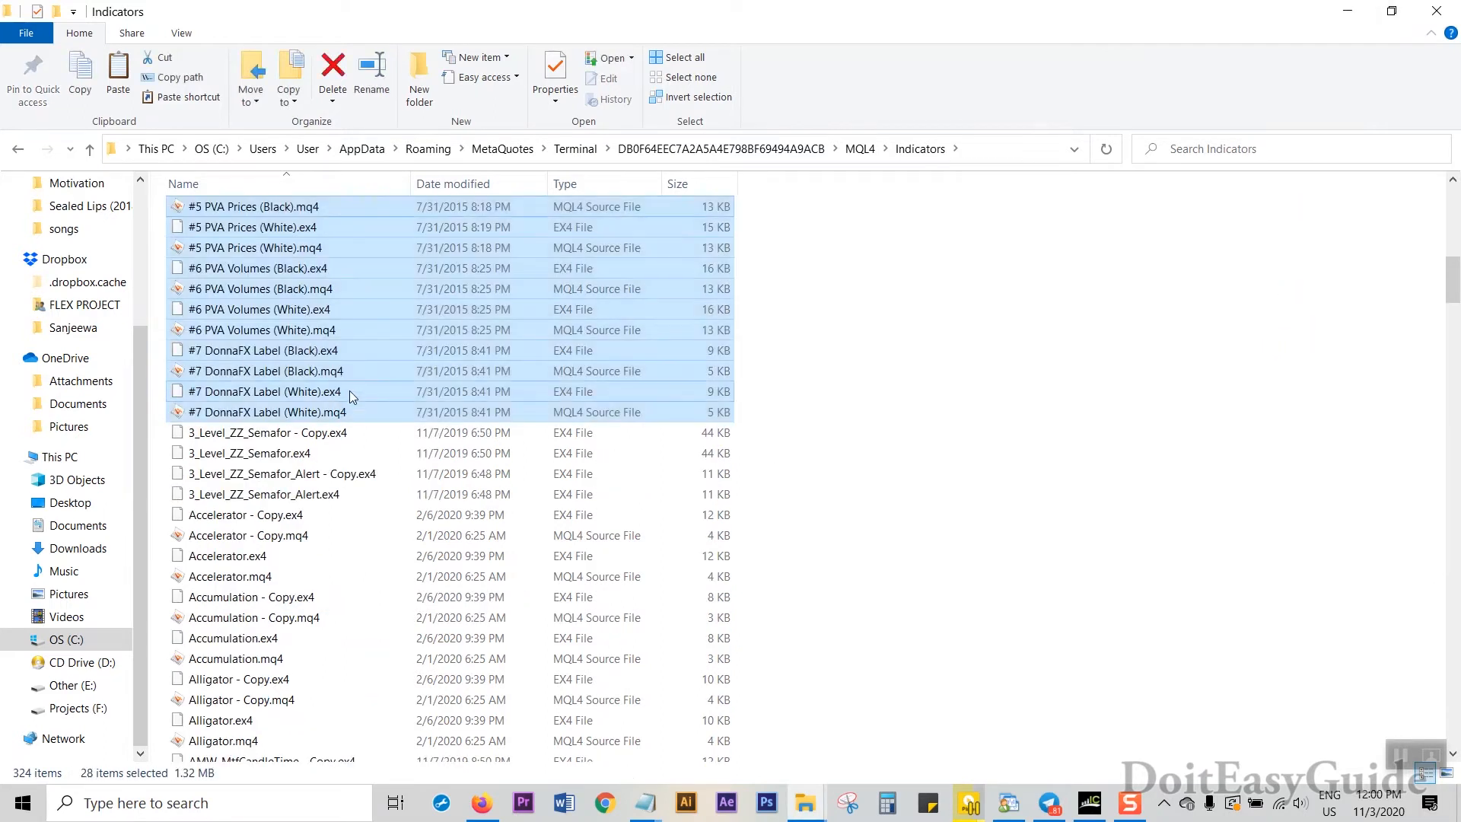
click(1390, 12)
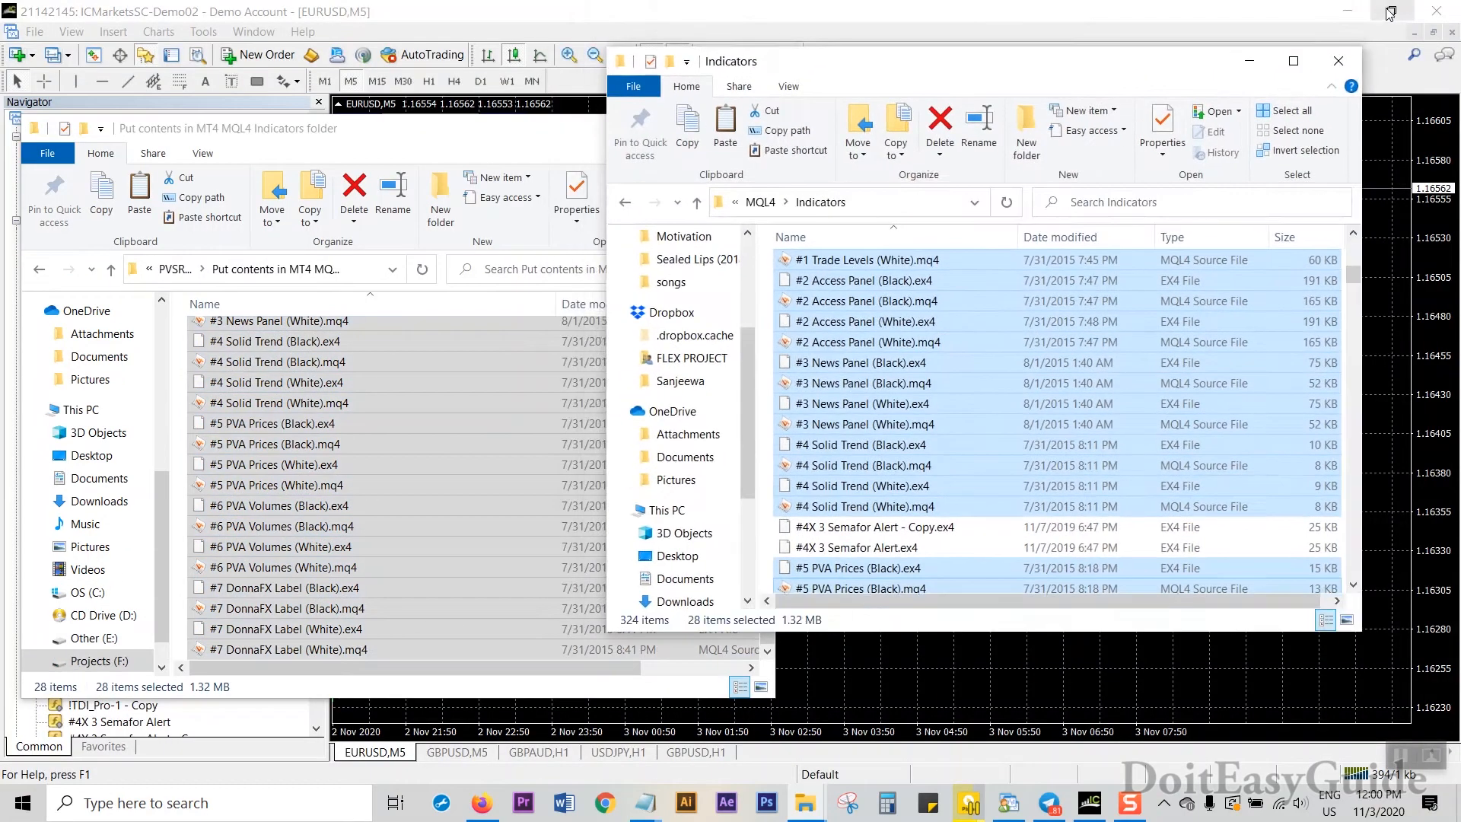
Switch to MetaTrader 4, check the EURUSD M5 chart's template list for the Pvsra templates, and refresh the chart.
click(895, 17)
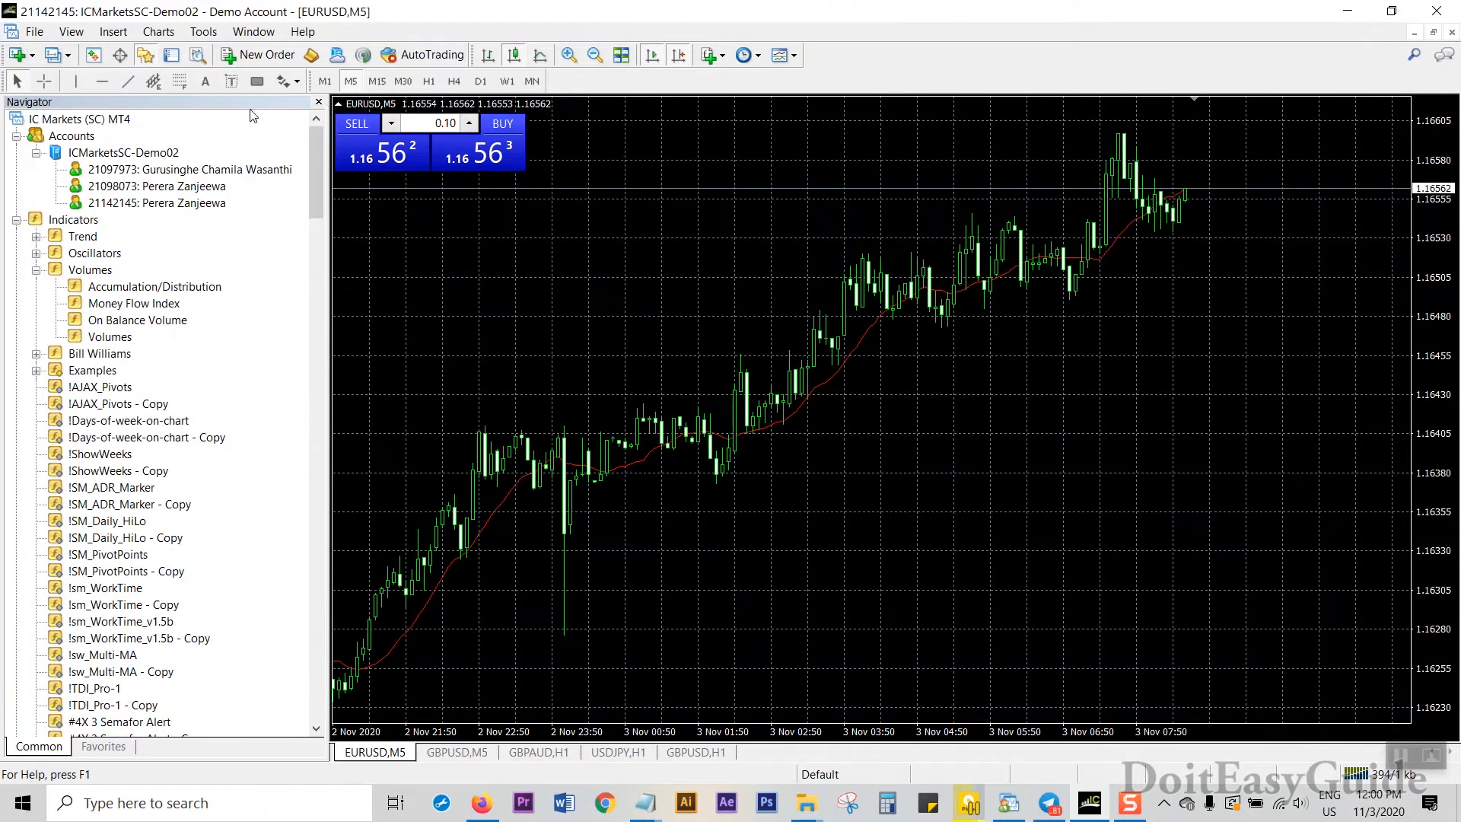
right_click(690, 284)
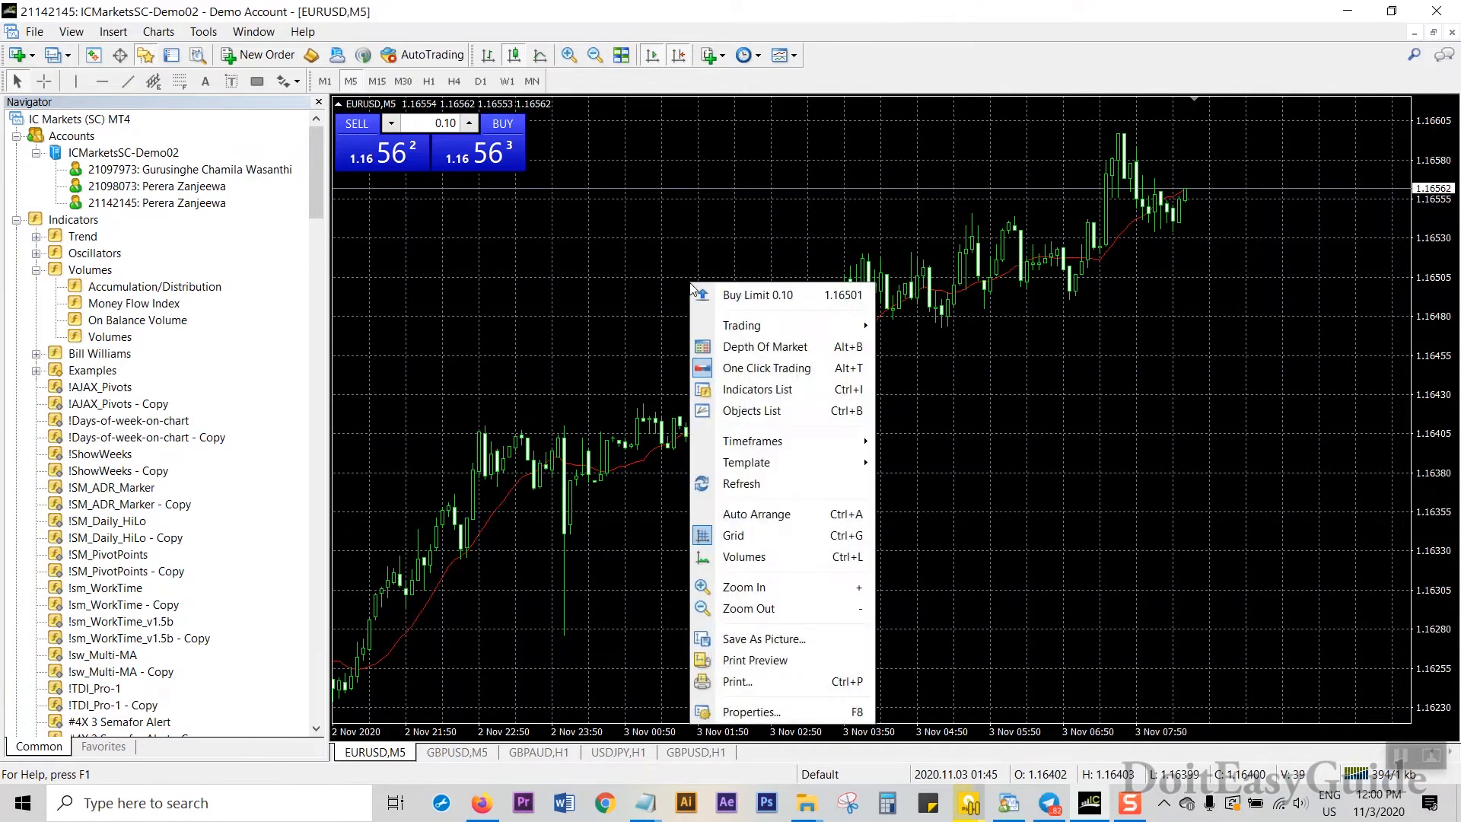
mouse_move(801, 473)
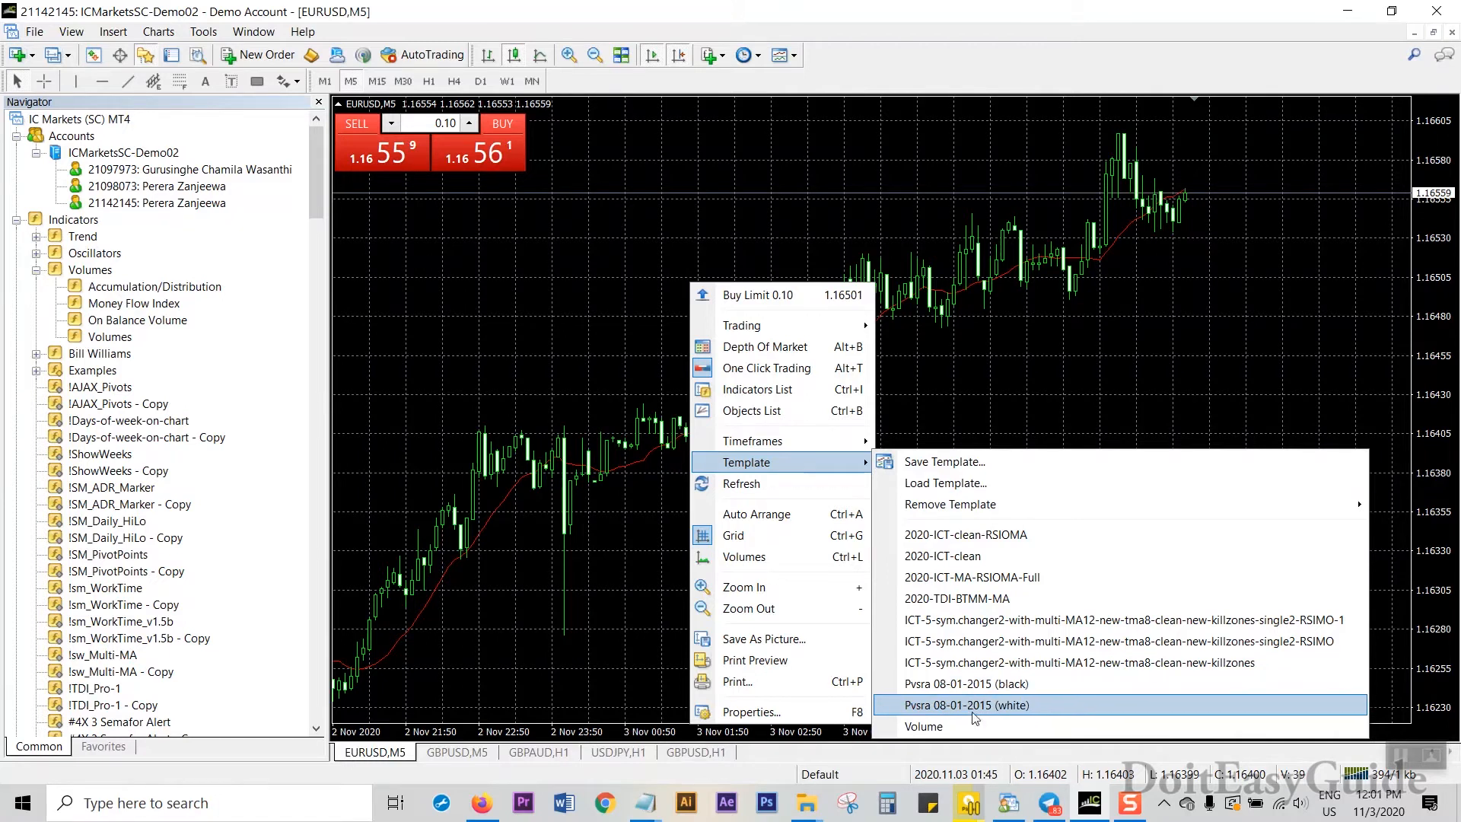
right_click(827, 142)
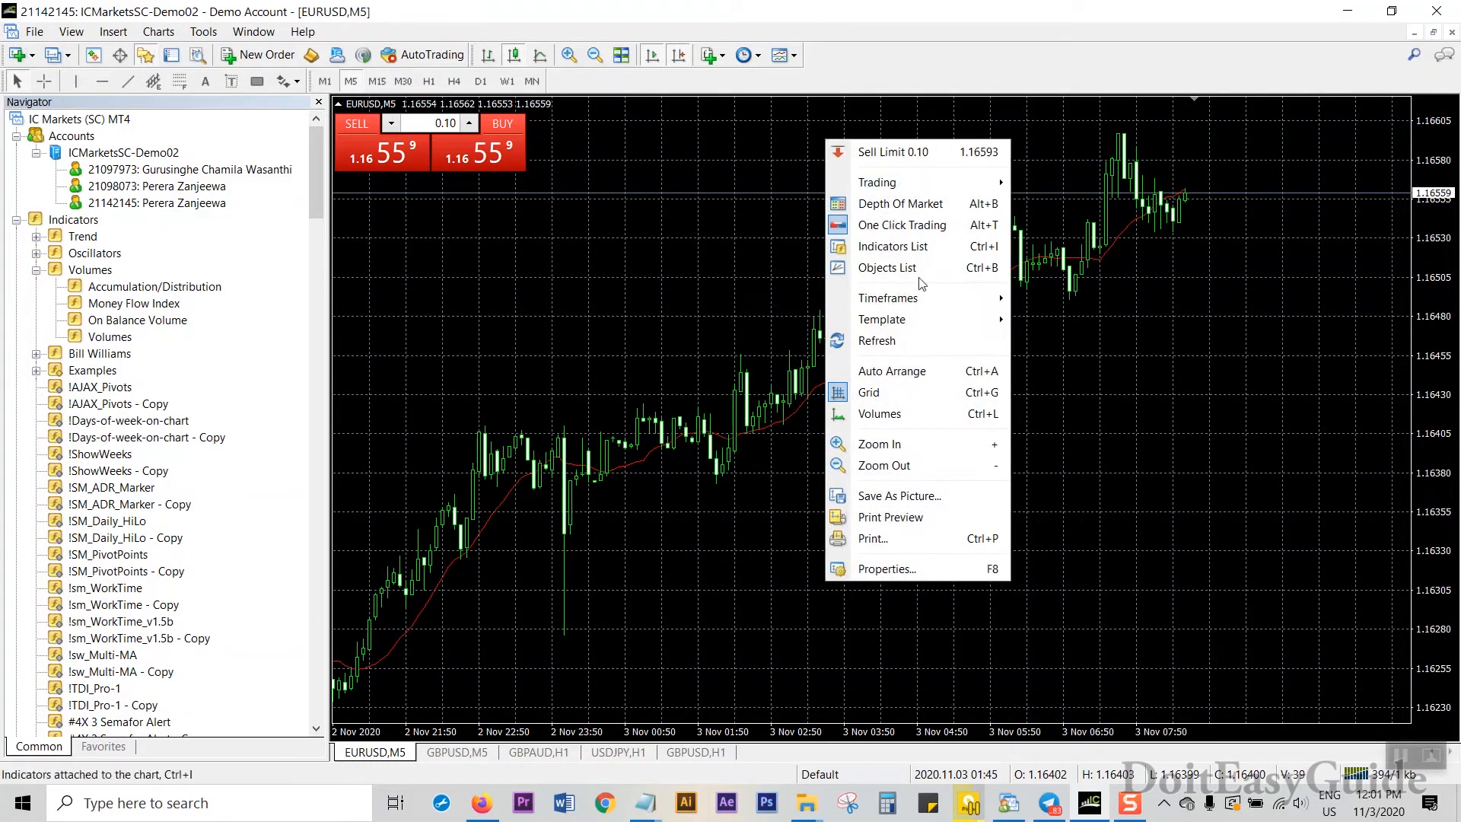
click(887, 341)
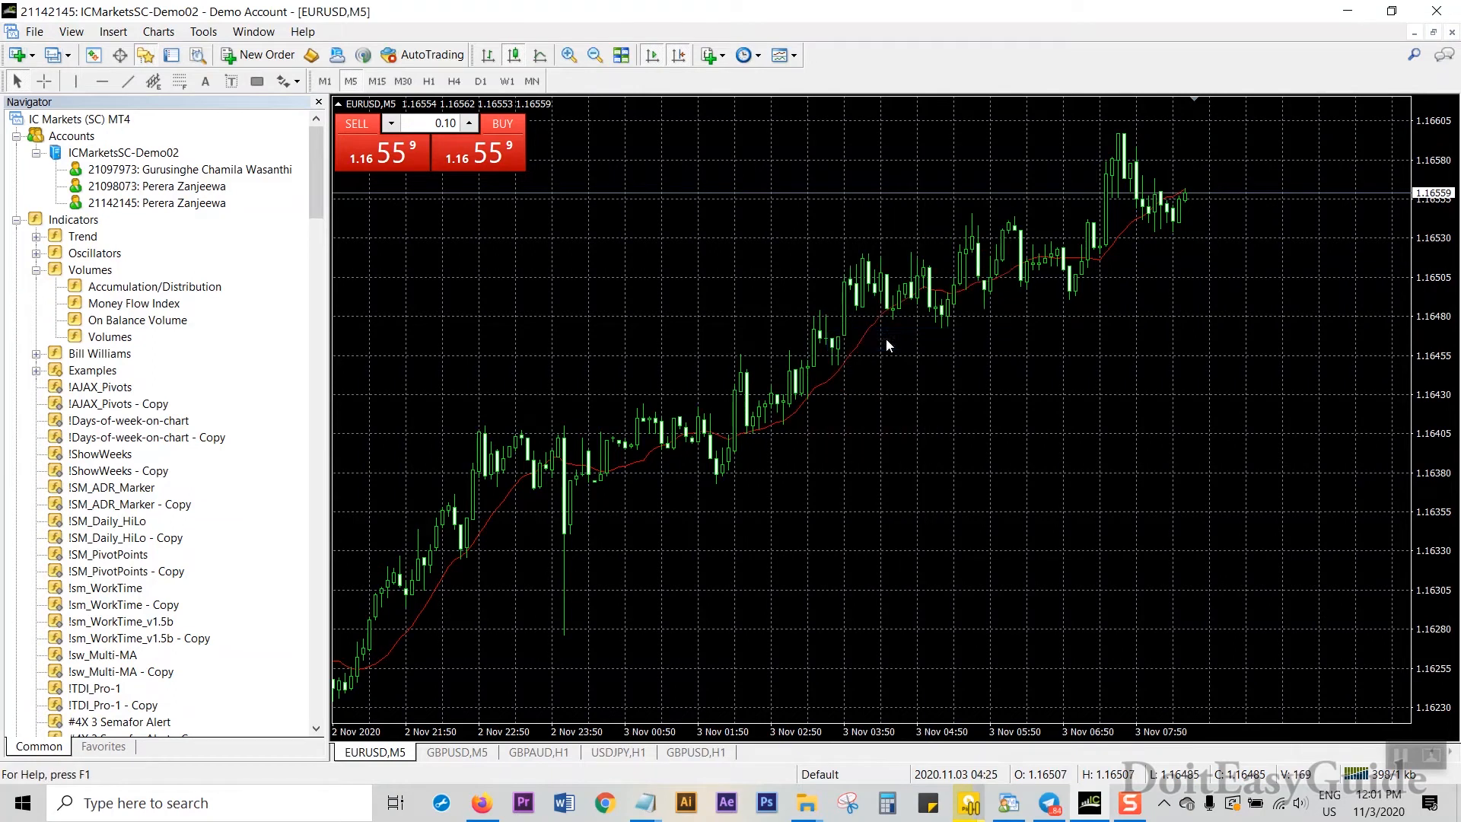
right_click(764, 214)
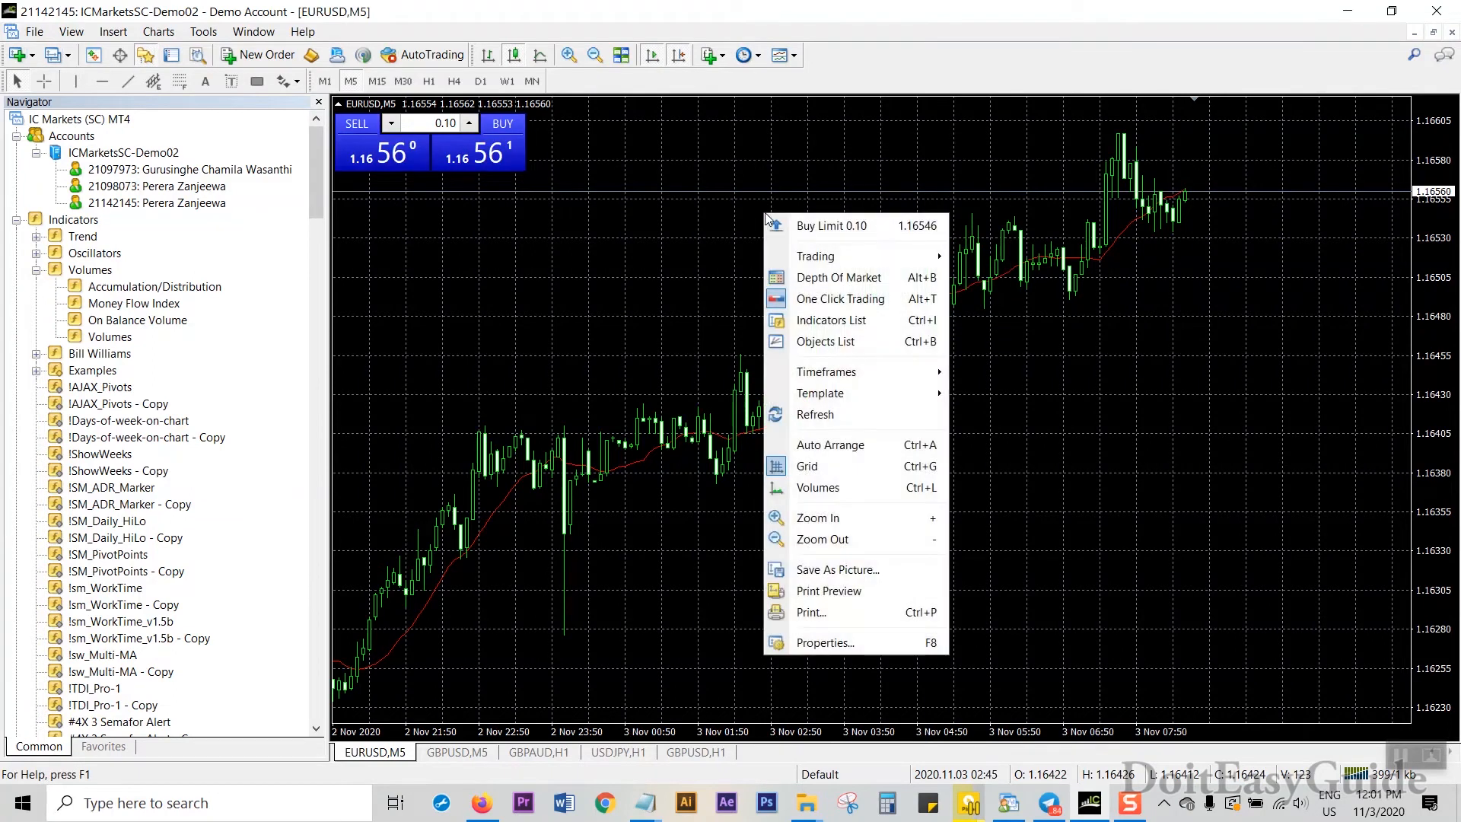
click(824, 415)
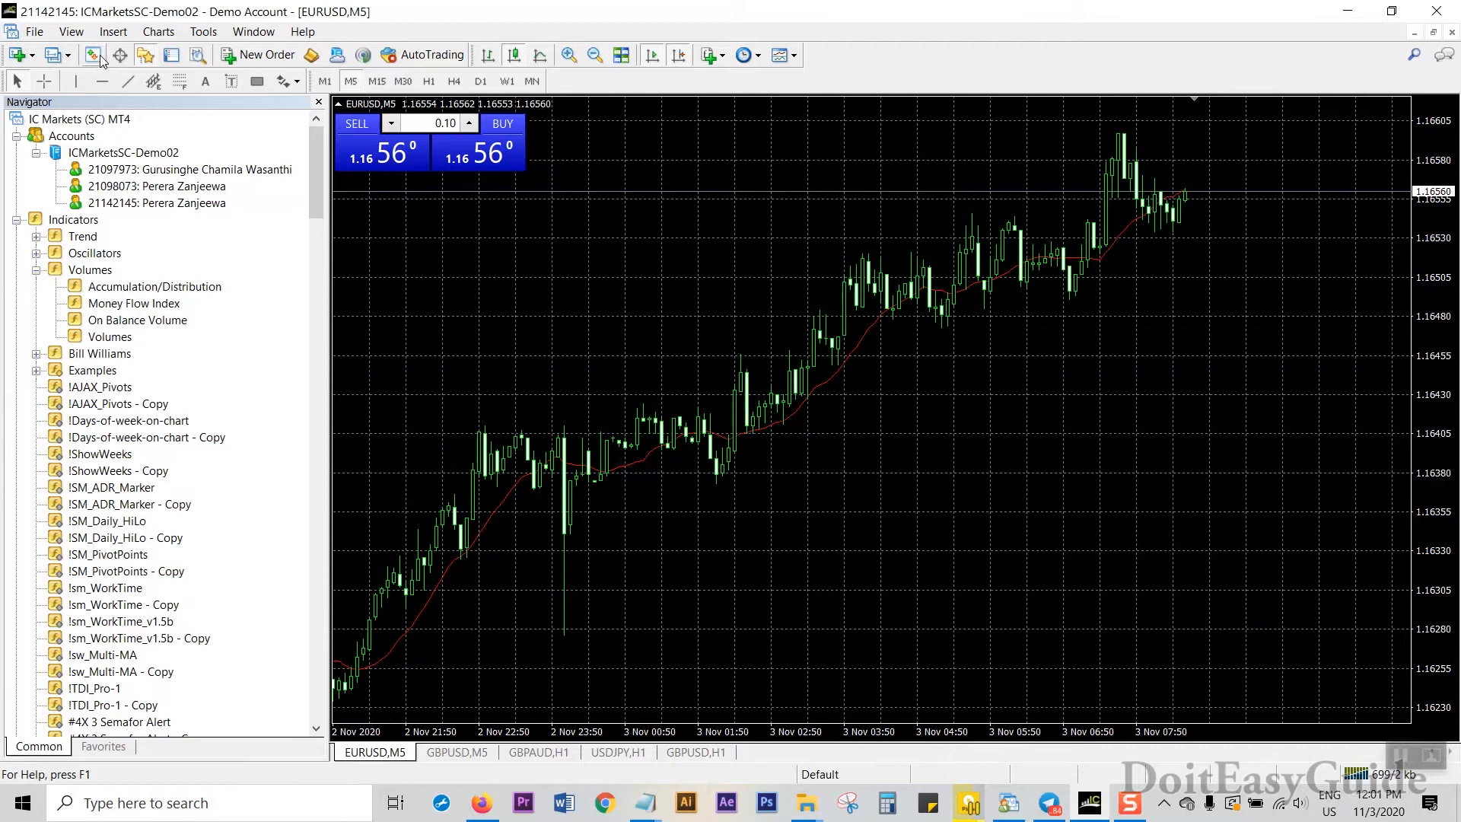
Hide the Navigator and apply the Pvsra 08-01-2015 (white) template to the EURUSD M5 chart.
click(144, 57)
right_click(615, 245)
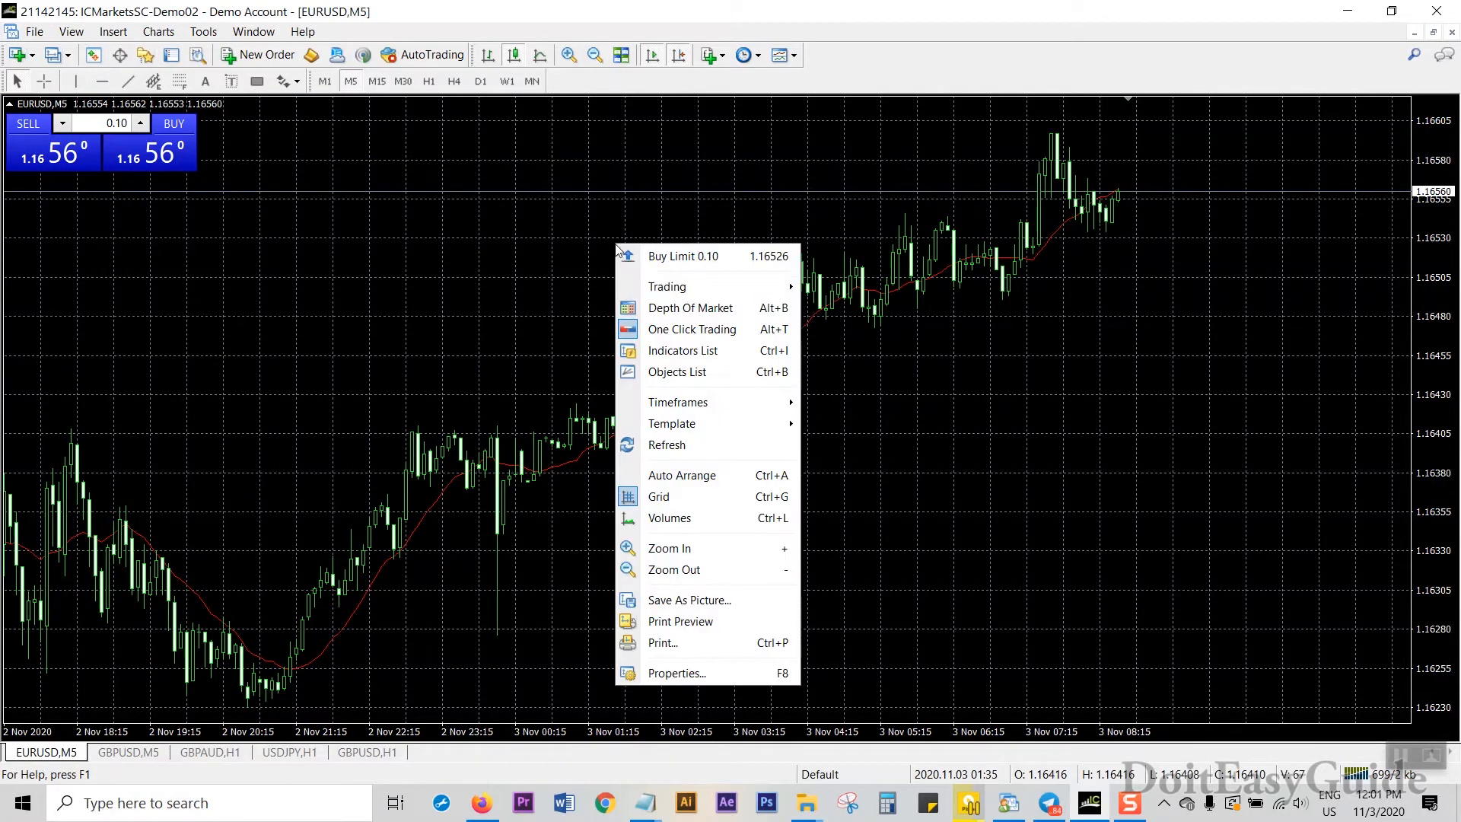
mouse_move(735, 424)
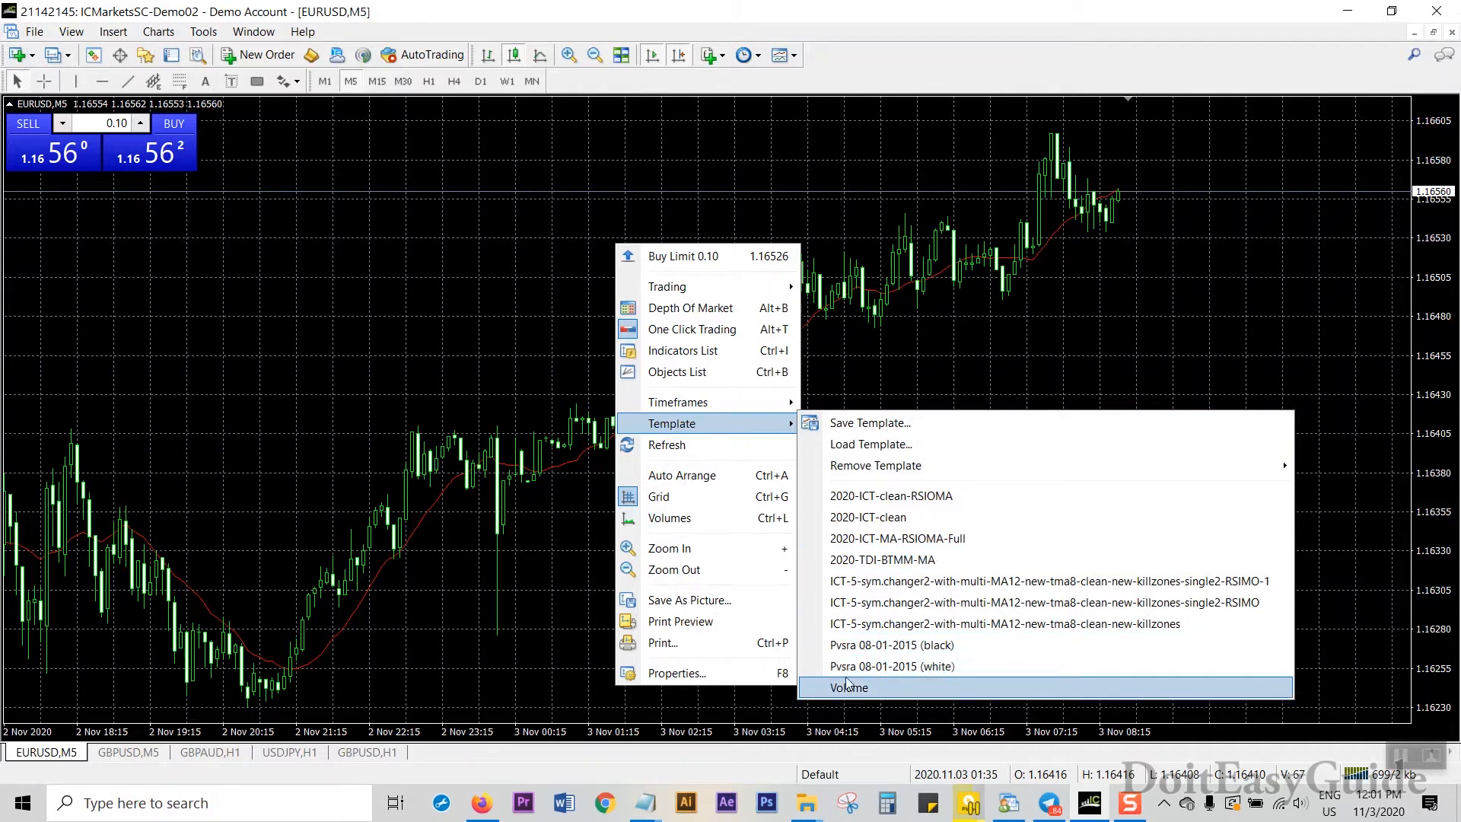
click(915, 667)
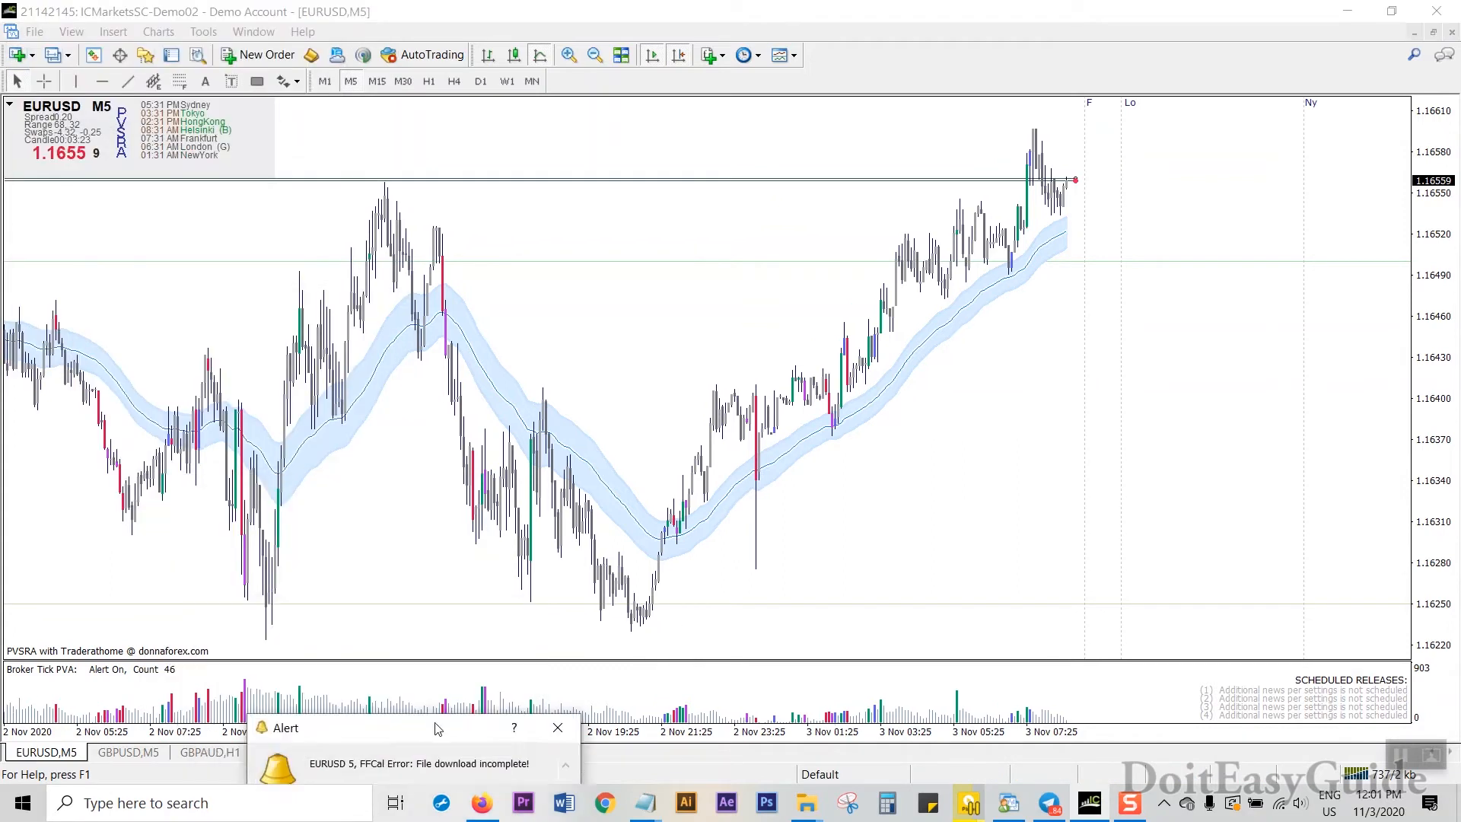
Show the Market Watch, open a new GBPUSD chart from it, and hide the Market Watch again.
click(93, 55)
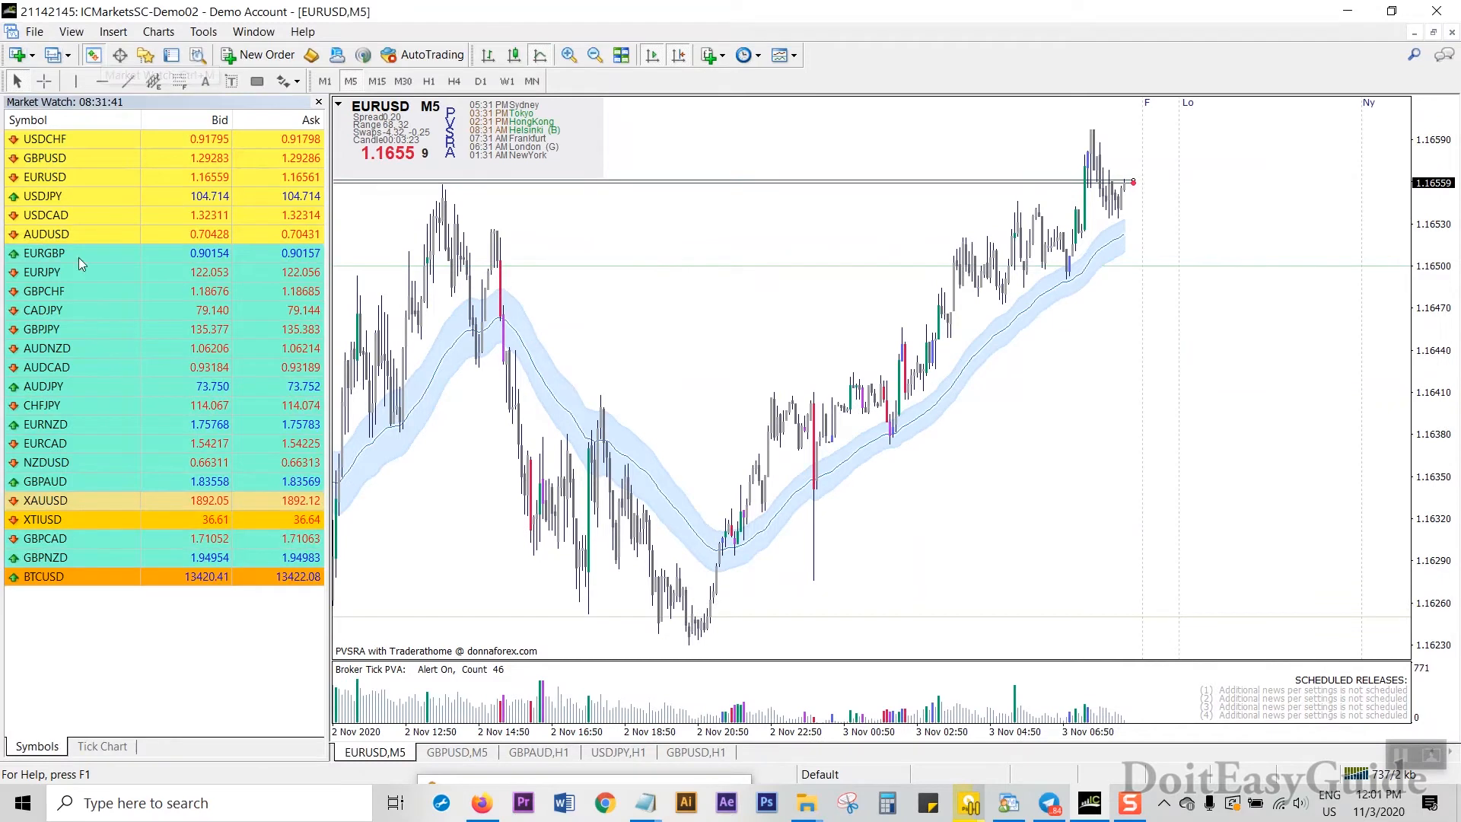
right_click(39, 158)
click(83, 188)
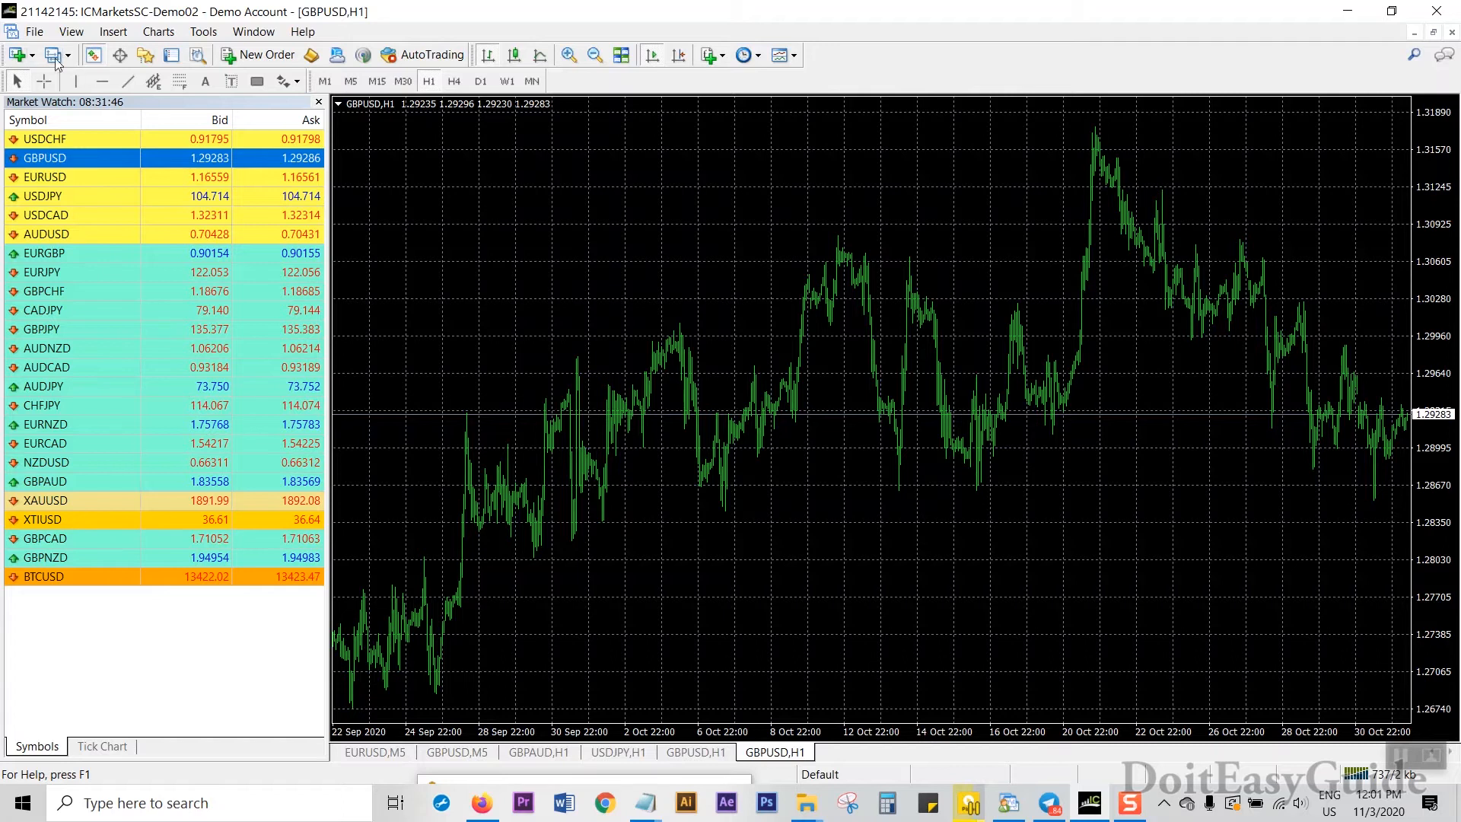
key(ctrl+m)
Apply the Pvsra 08-01-2015 (black) template to the new GBPUSD H1 chart.
right_click(564, 221)
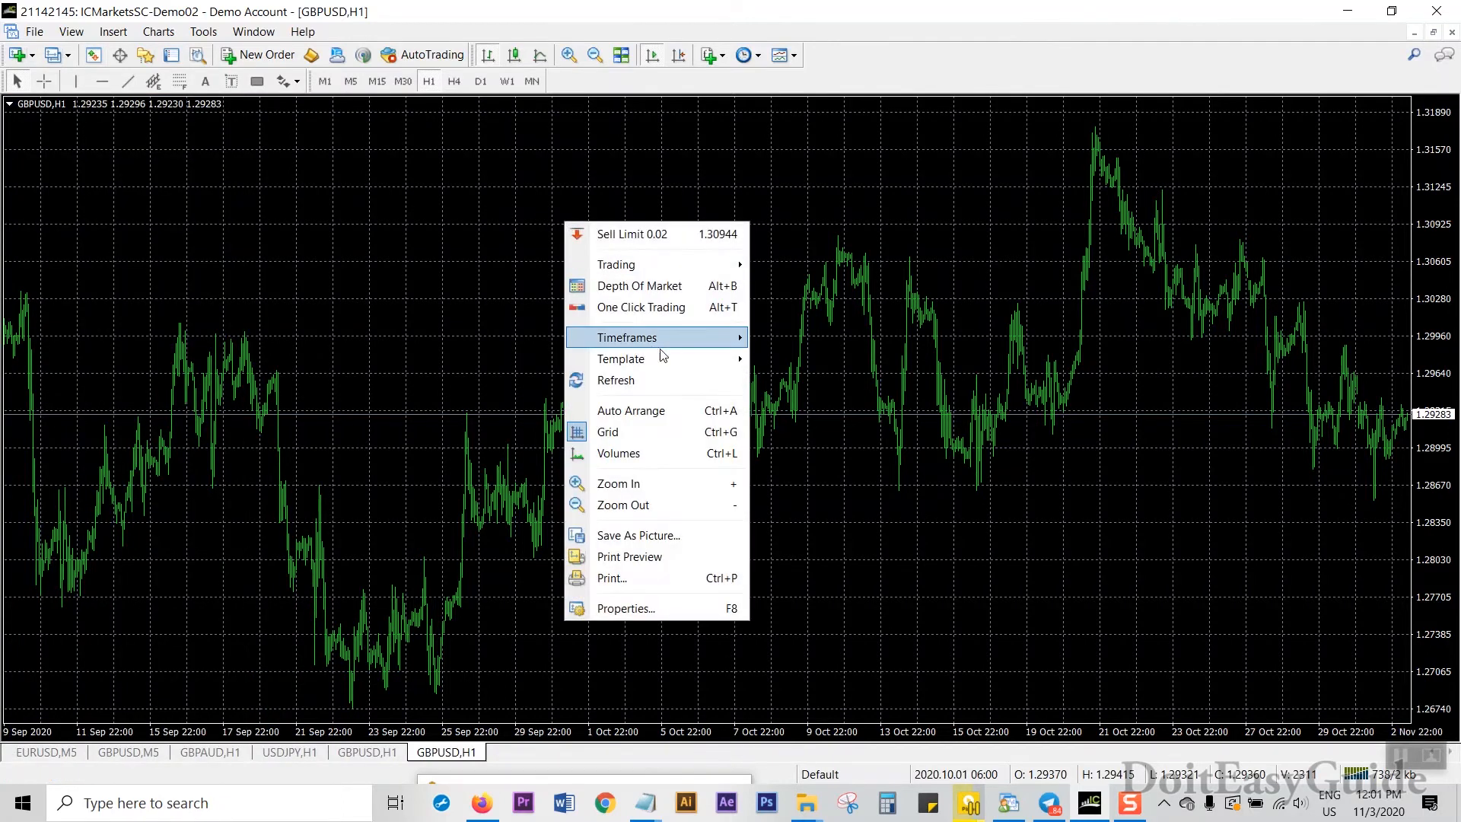
mouse_move(689, 358)
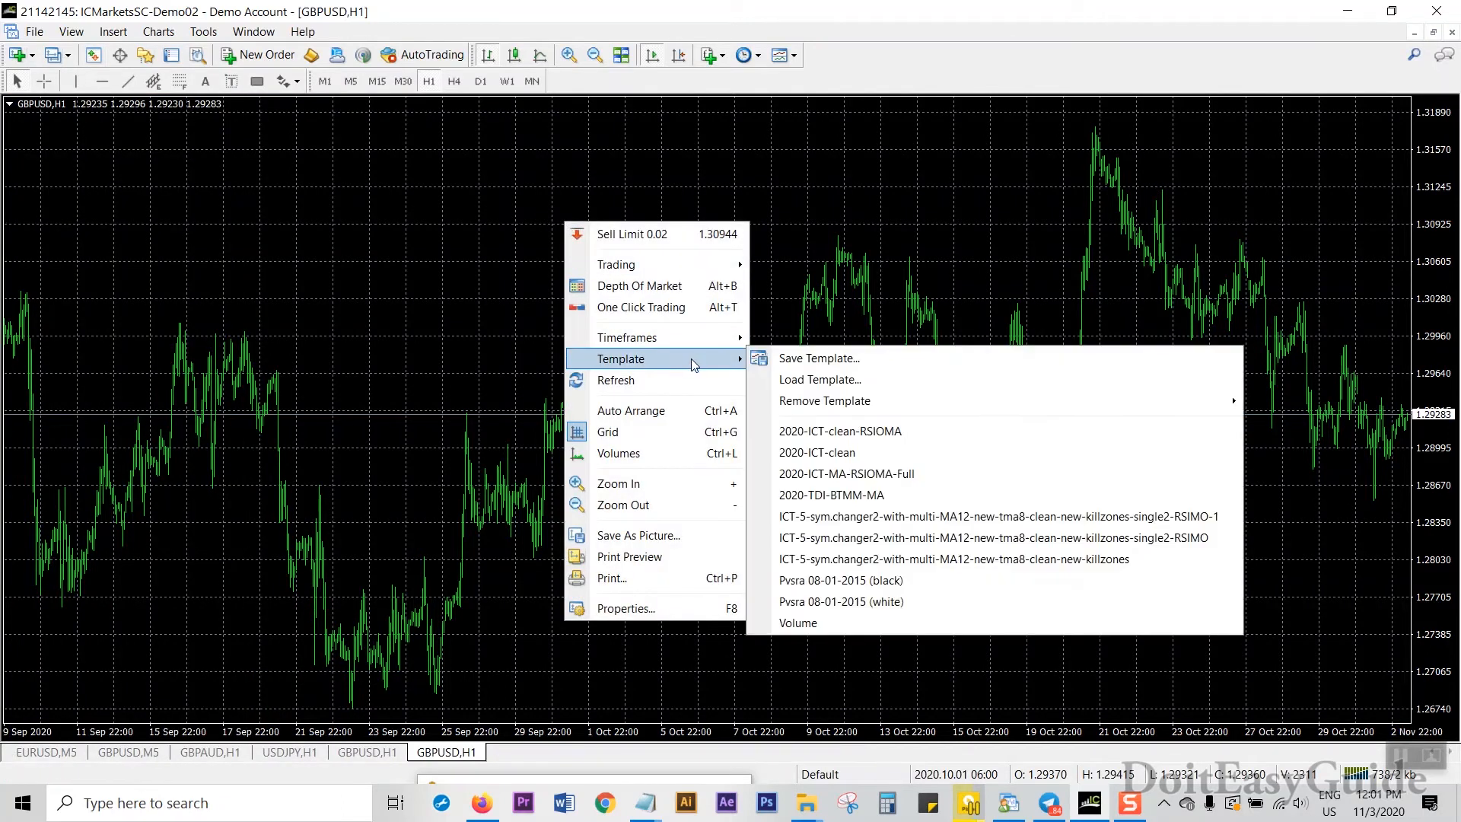
click(828, 580)
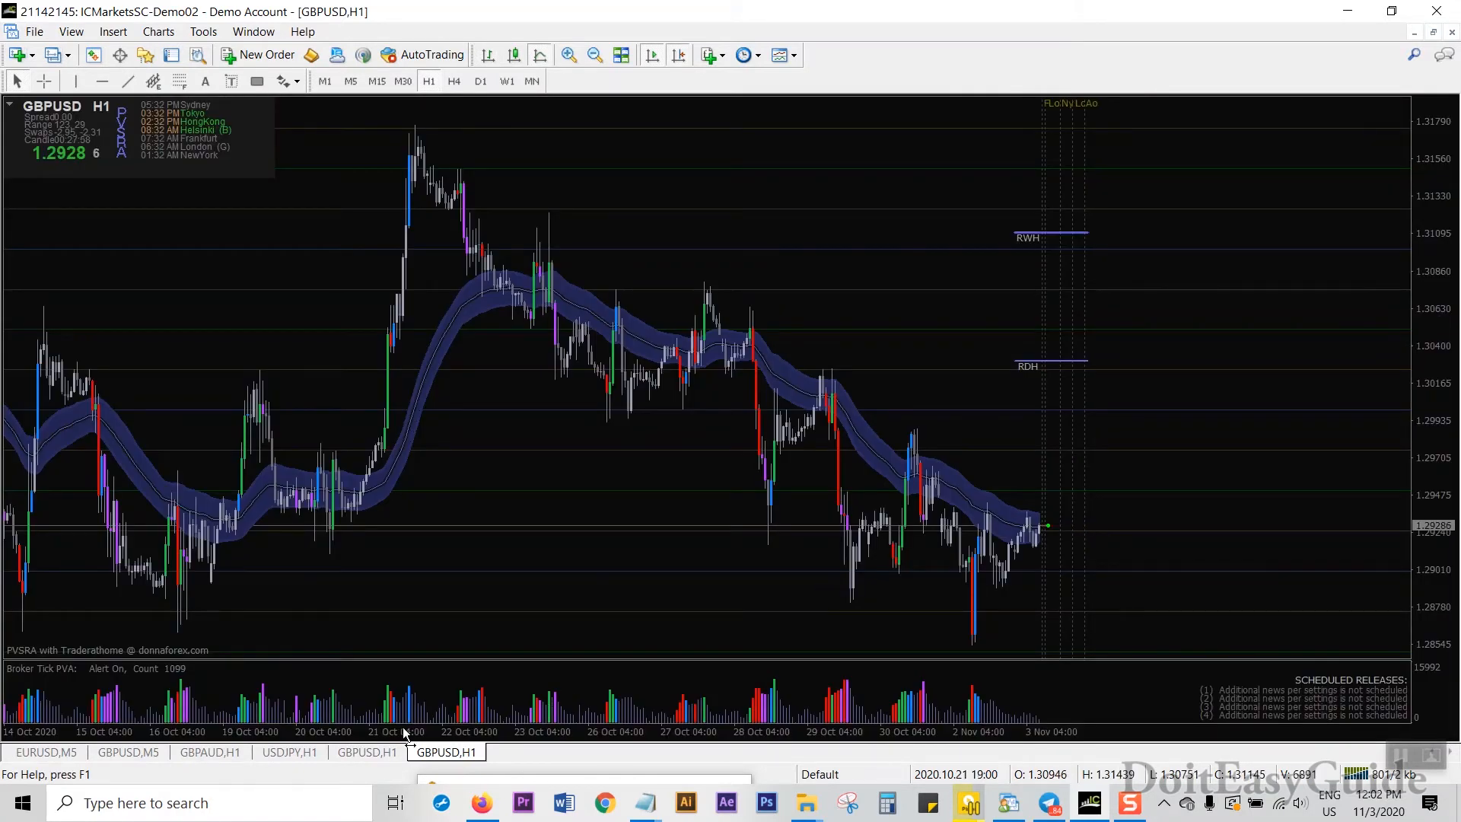
Compare the two PVSRA charts, close both the EURUSD M5 and GBPUSD H1 ones, and move the Alert window out of the way.
click(363, 755)
click(446, 751)
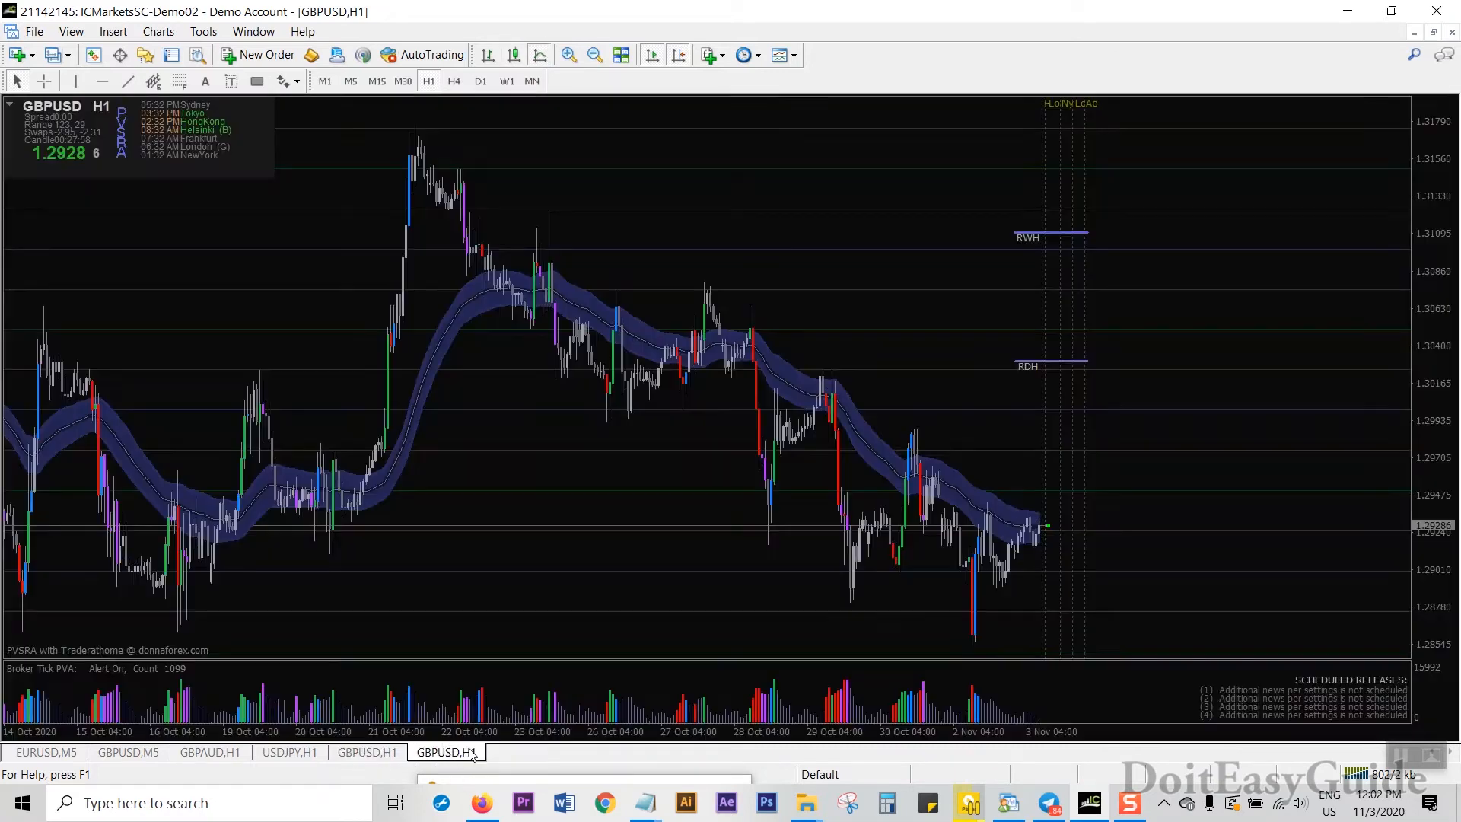
click(45, 753)
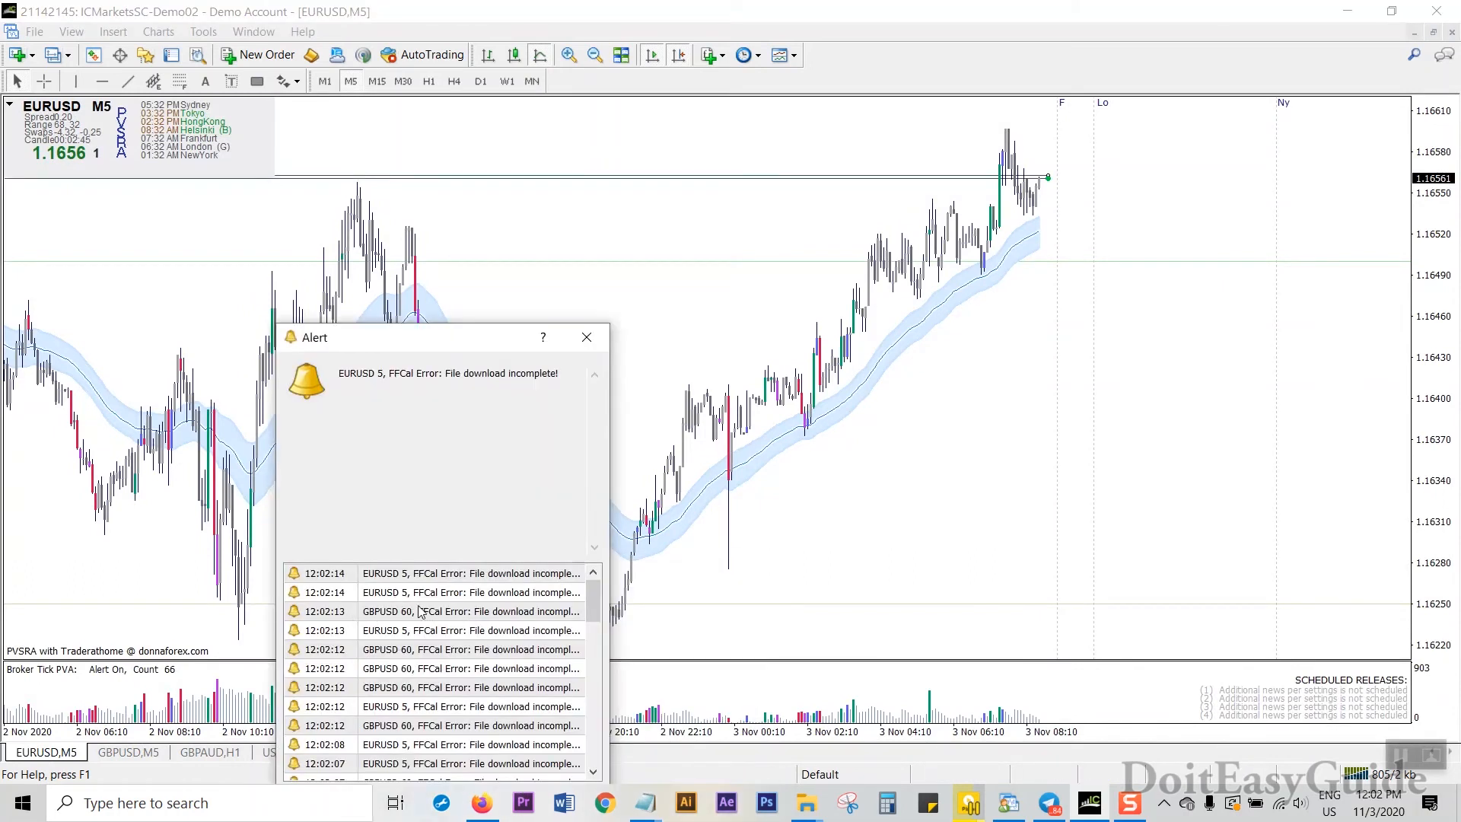
click(582, 344)
right_click(60, 753)
click(131, 610)
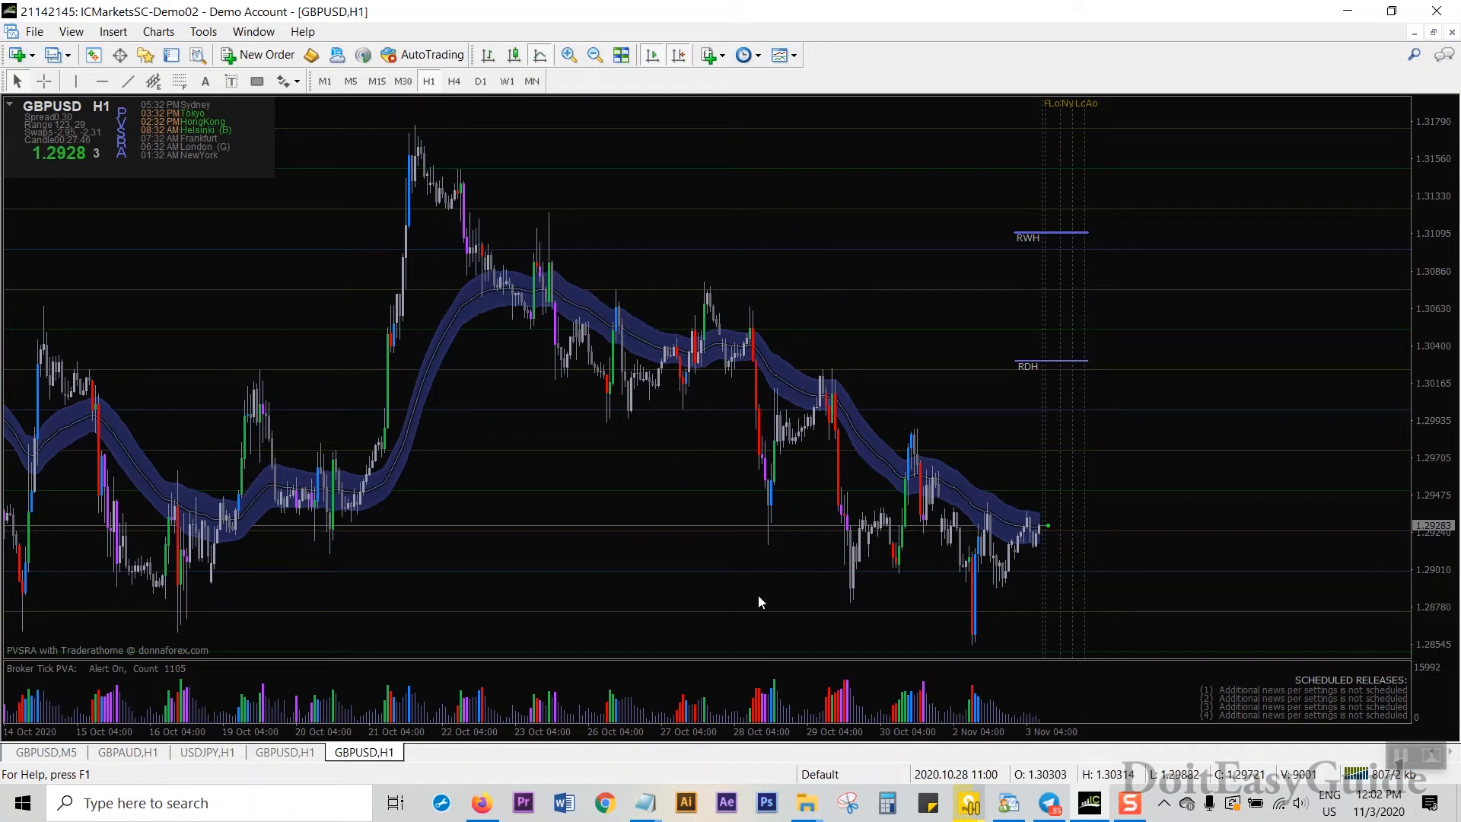
click(591, 336)
drag(489, 343, 554, 783)
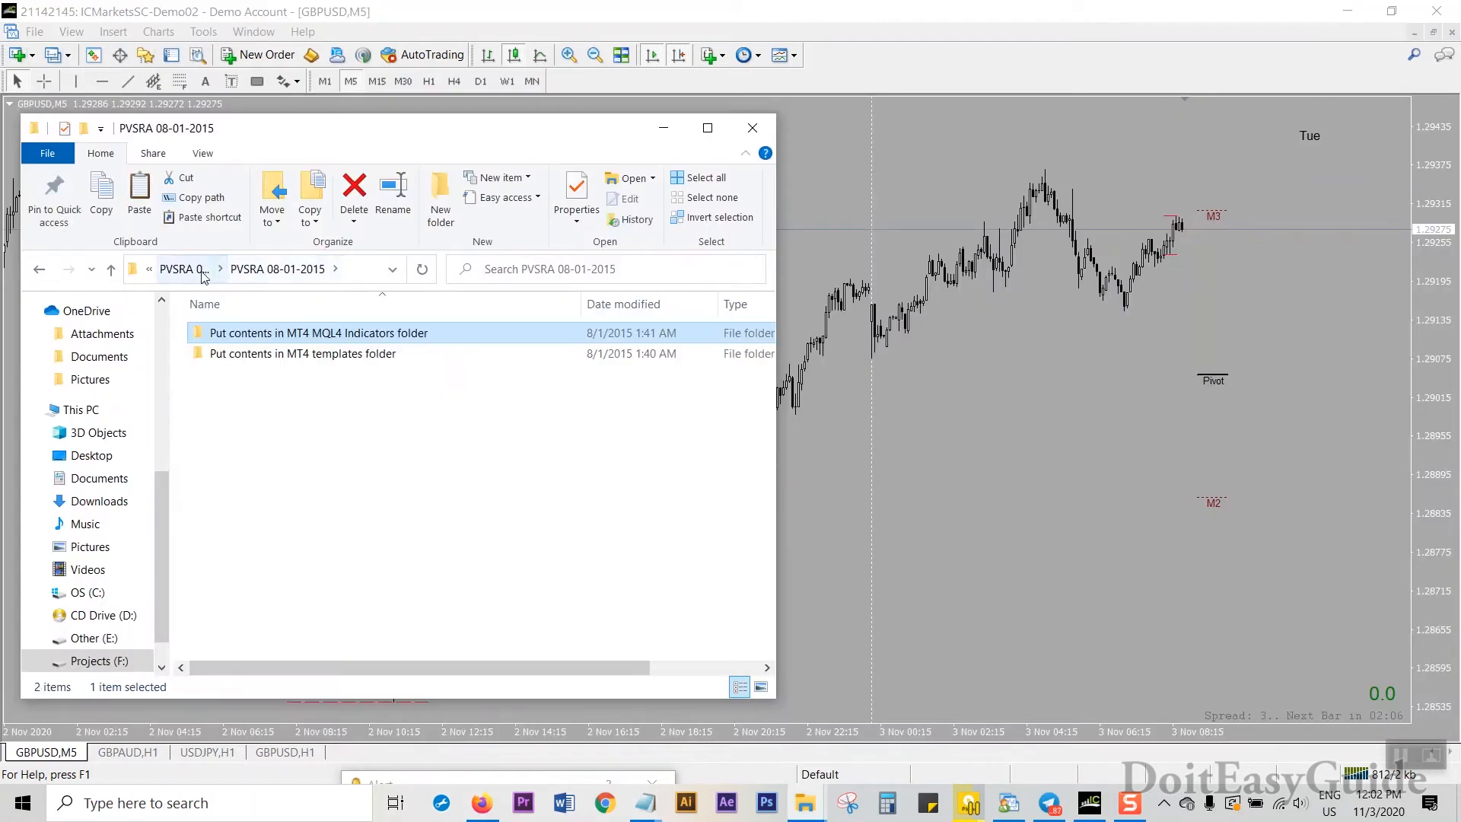
Return to the Downloads folder containing the archives and extract Naldo template.zip into its own Naldo template folder.
click(186, 269)
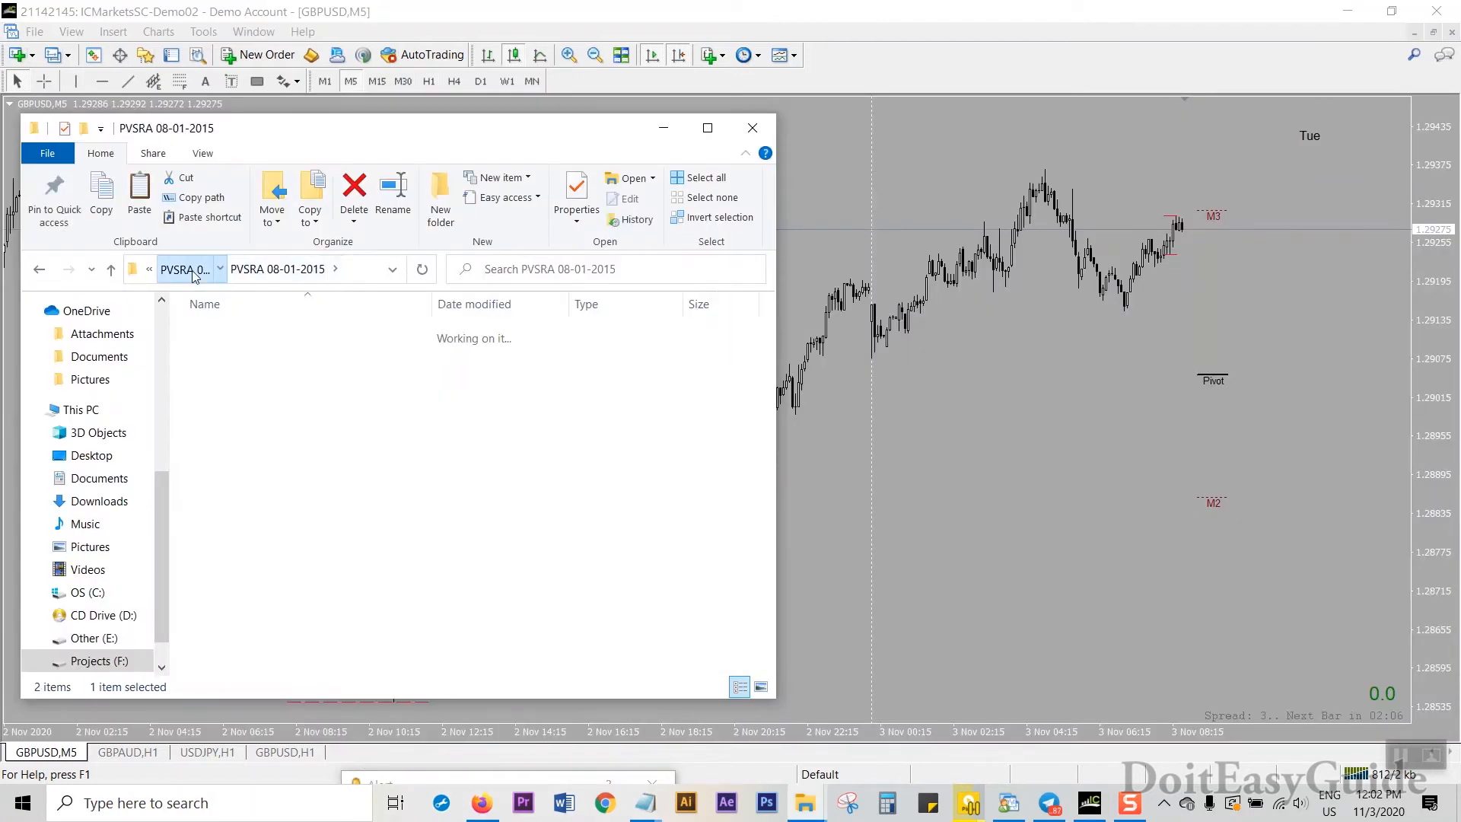
click(183, 271)
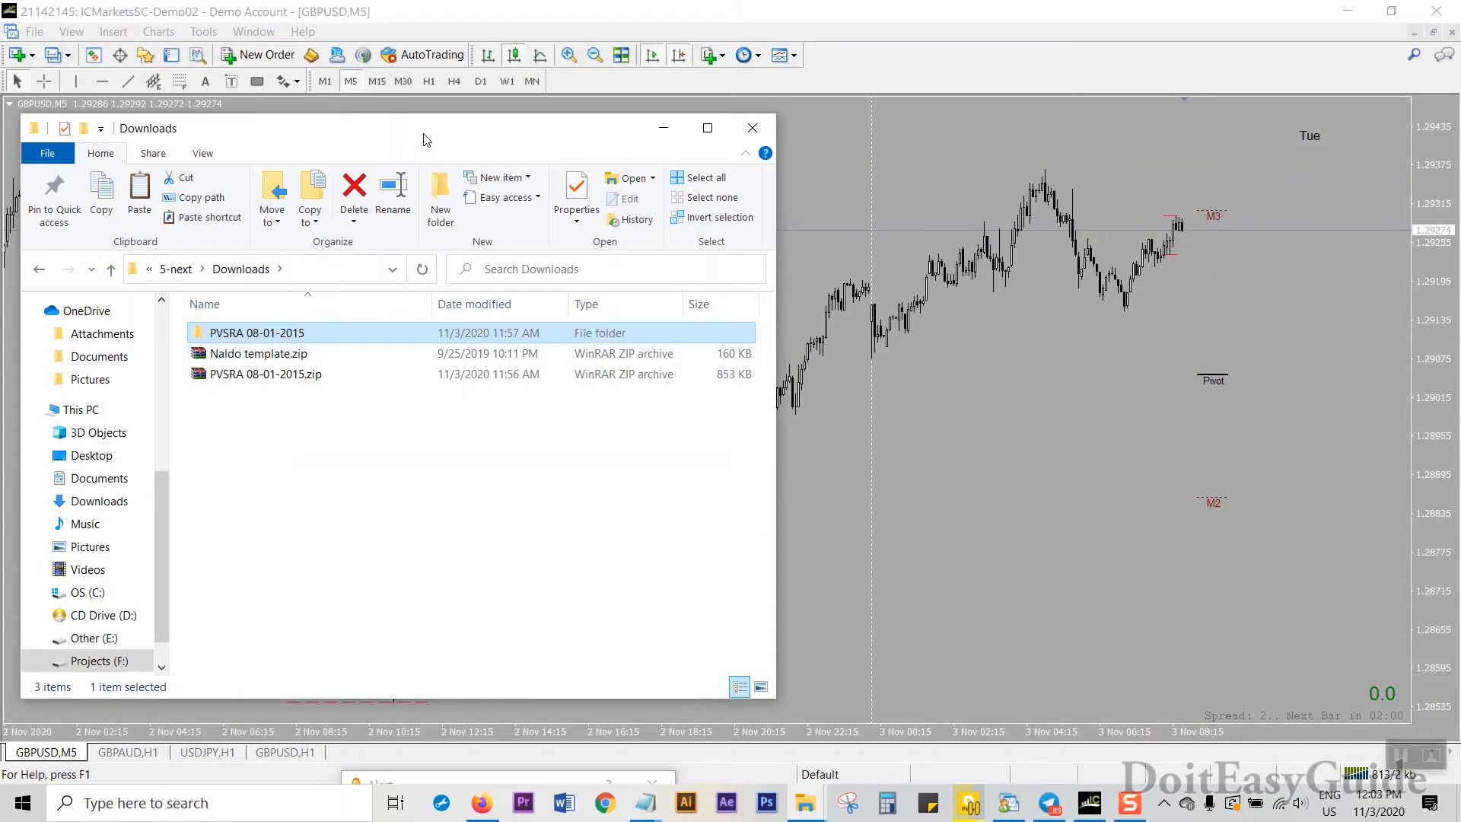
drag(424, 139, 810, 102)
click(670, 316)
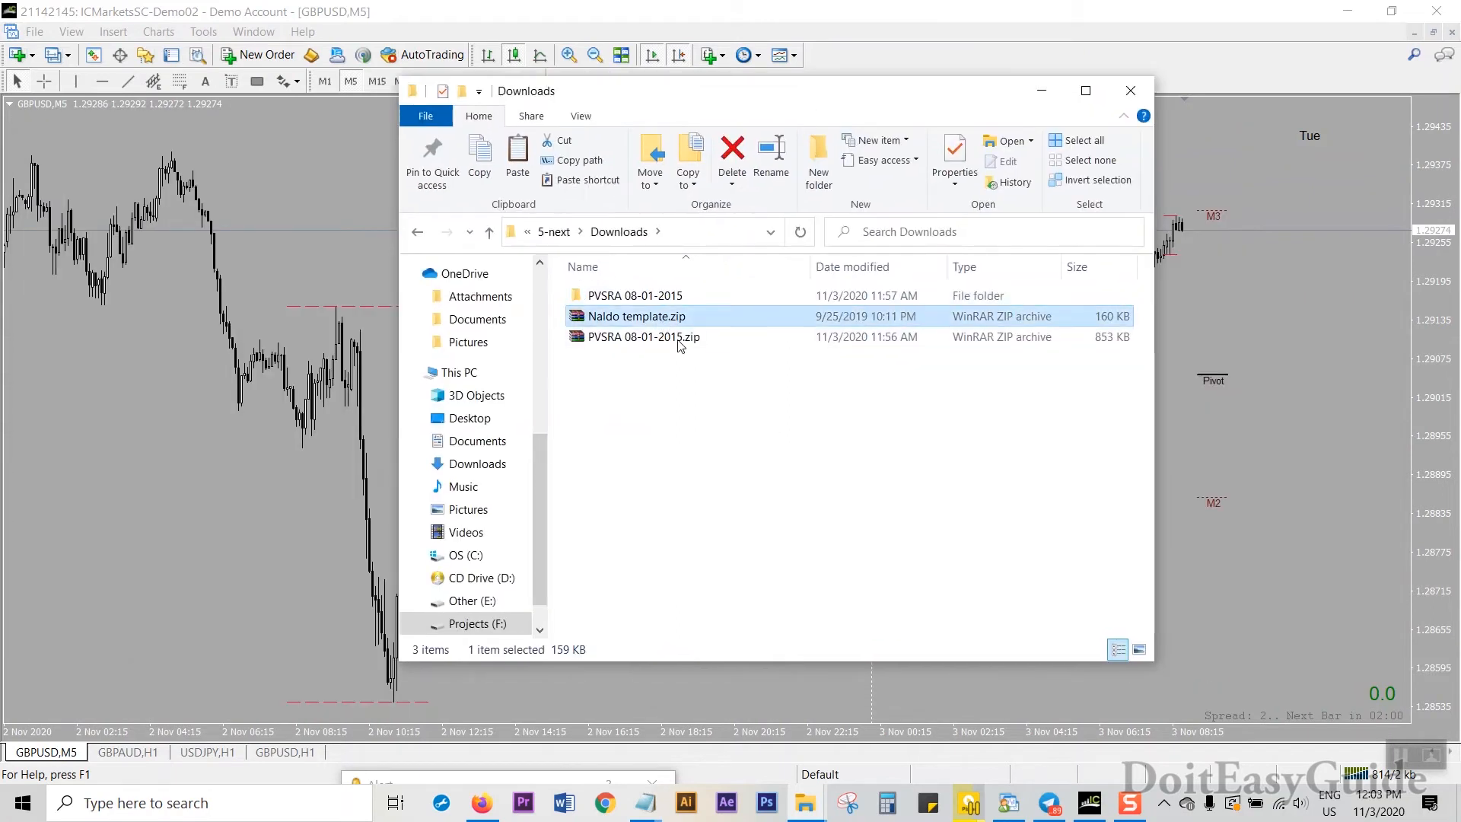
right_click(652, 321)
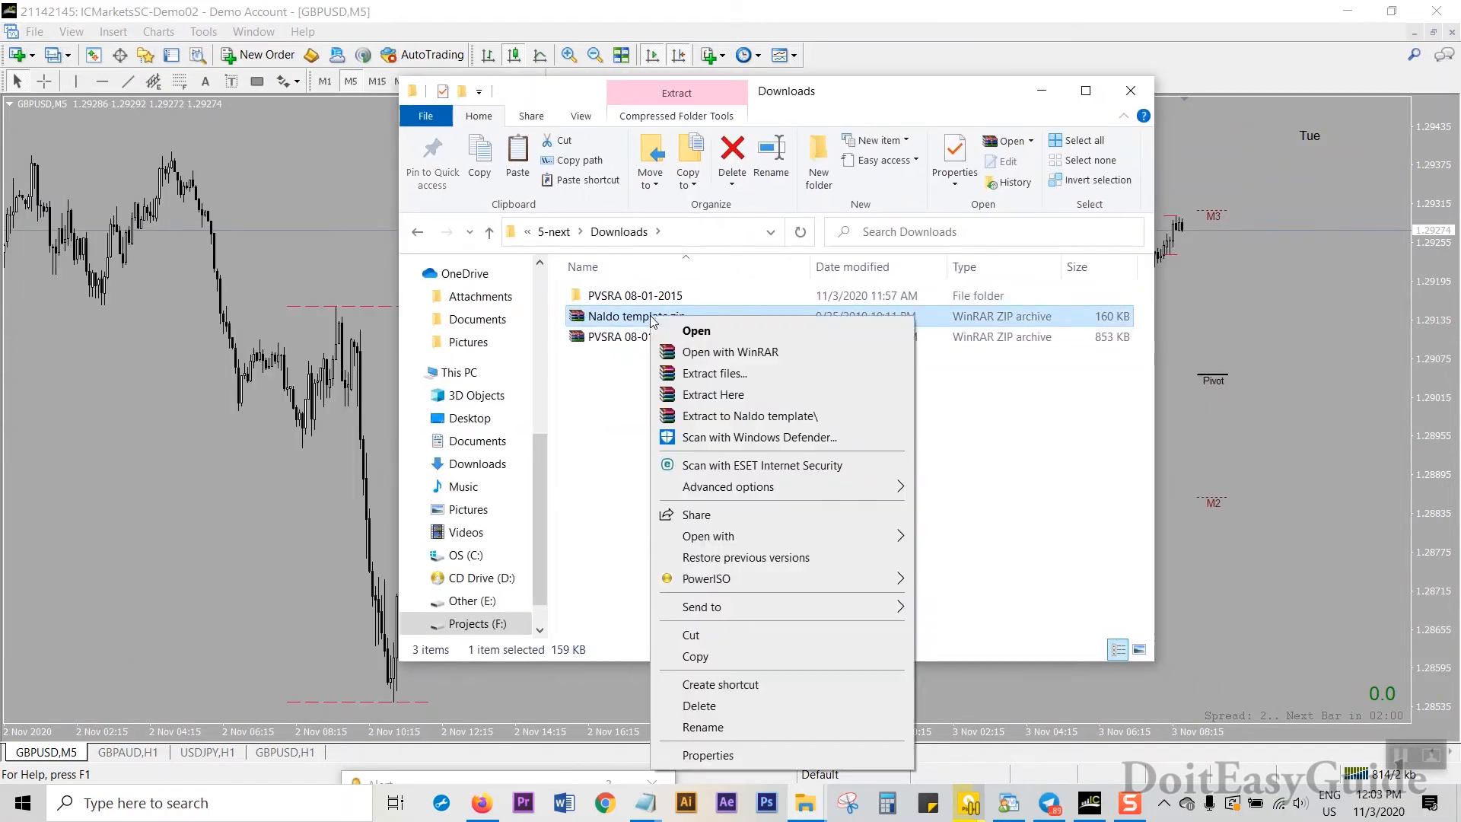
click(741, 416)
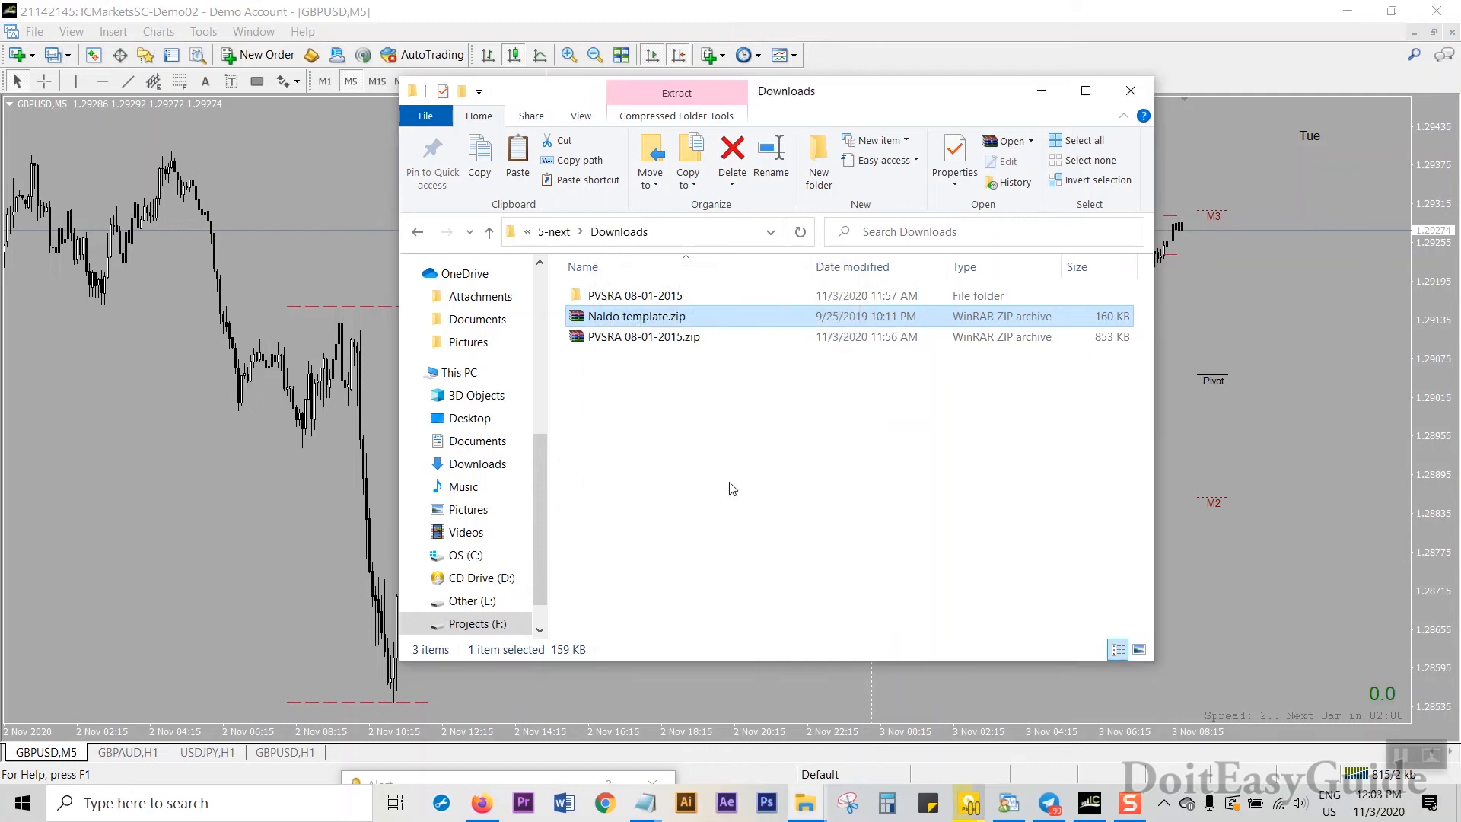
Open the extracted Naldo template folder and its inner Naldo template folder.
double_click(628, 297)
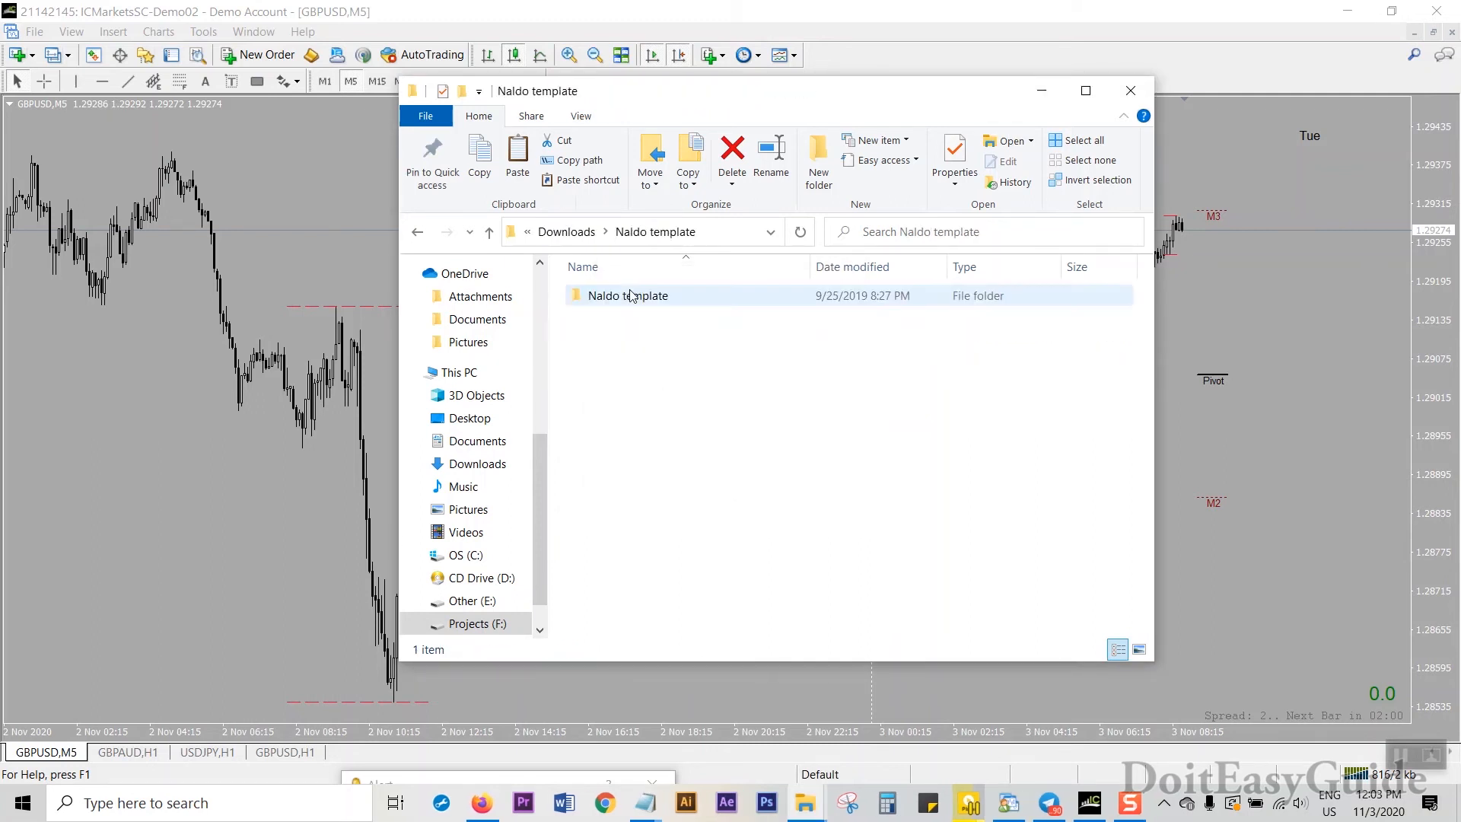
click(656, 297)
double_click(657, 296)
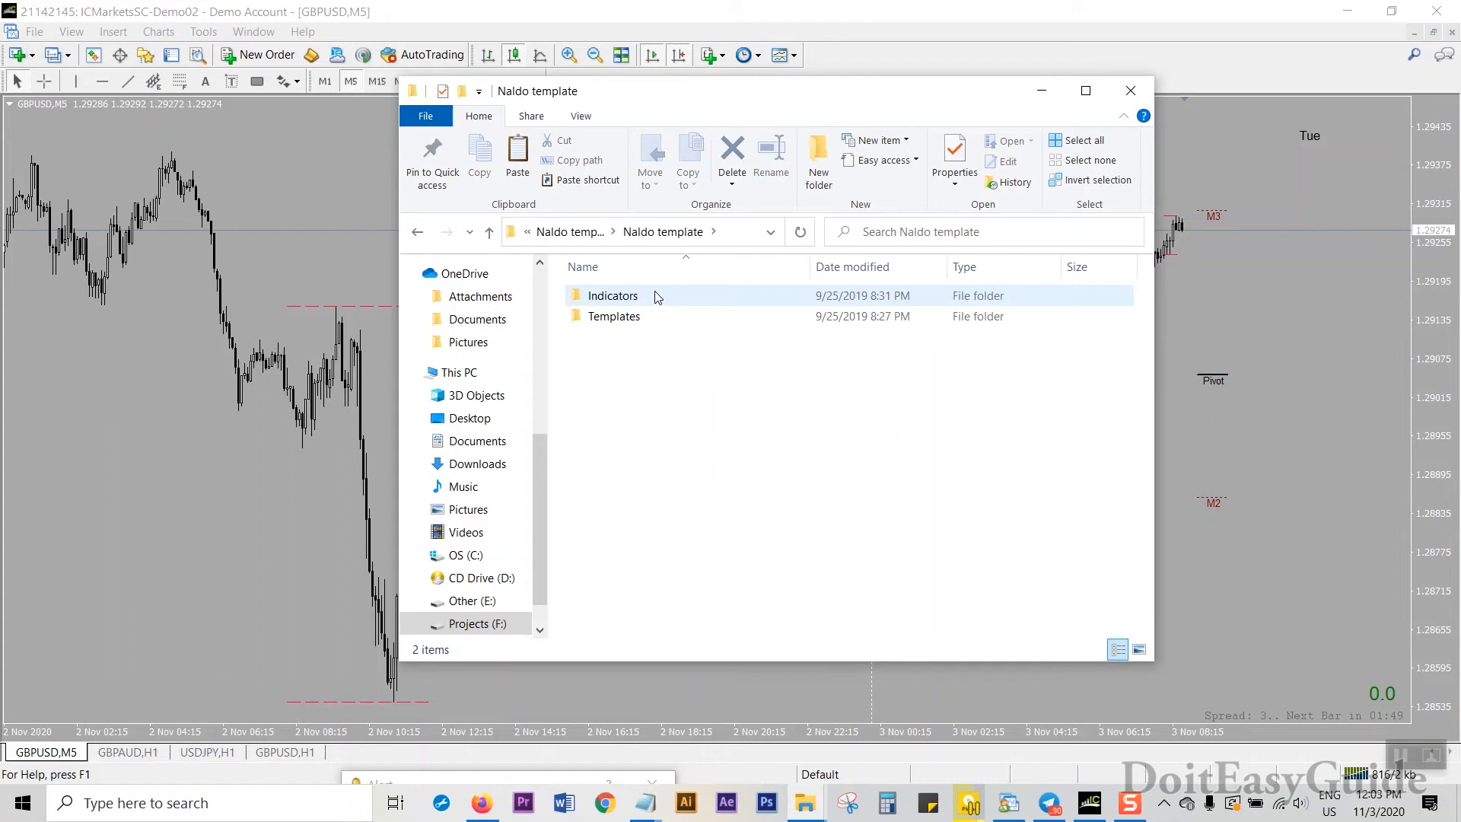
drag(735, 102, 594, 83)
Examine the files in the Naldo Templates and Indicators subfolders and return to their parent folder.
double_click(492, 298)
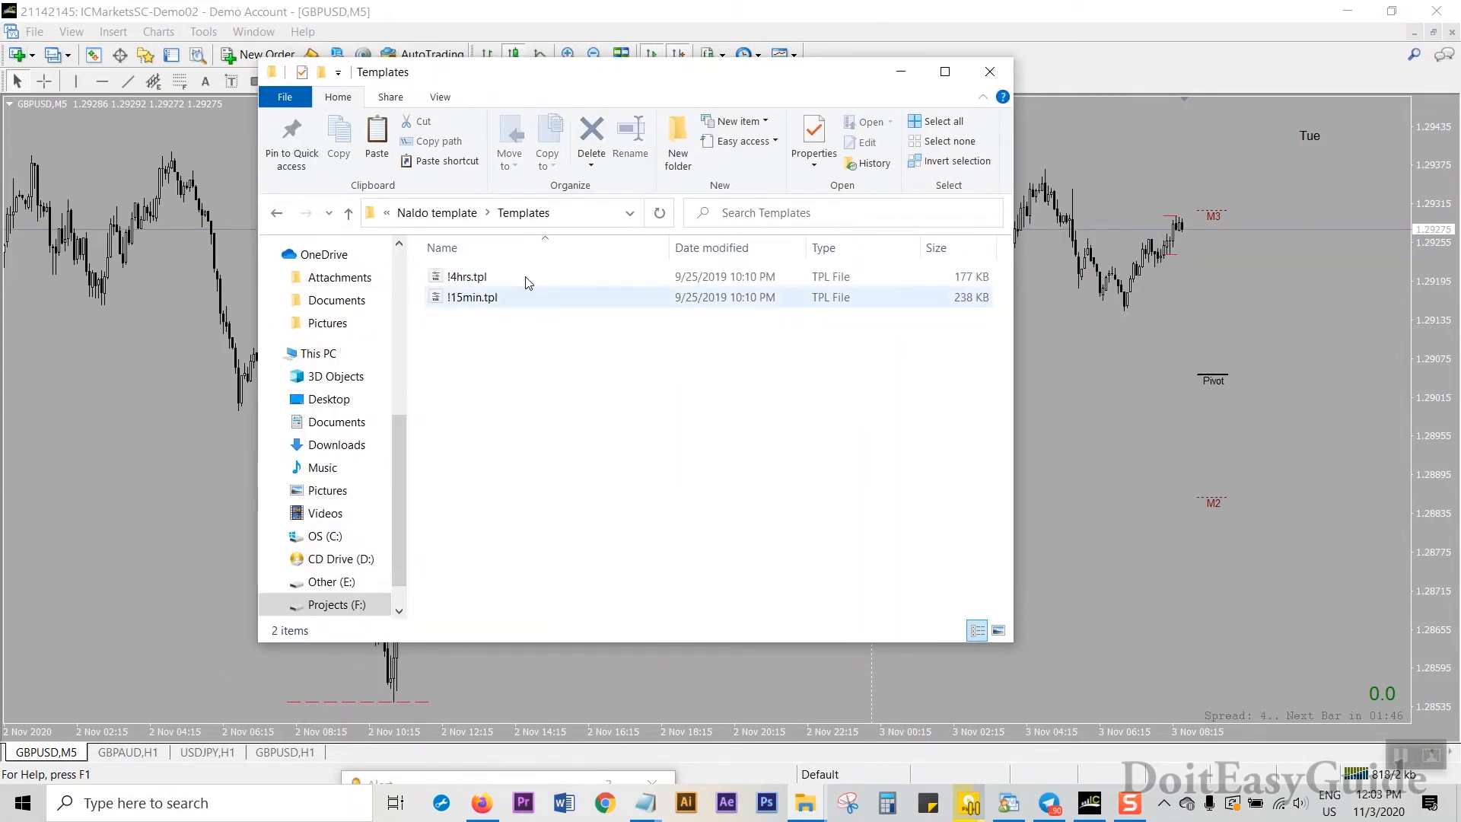
click(426, 214)
double_click(501, 286)
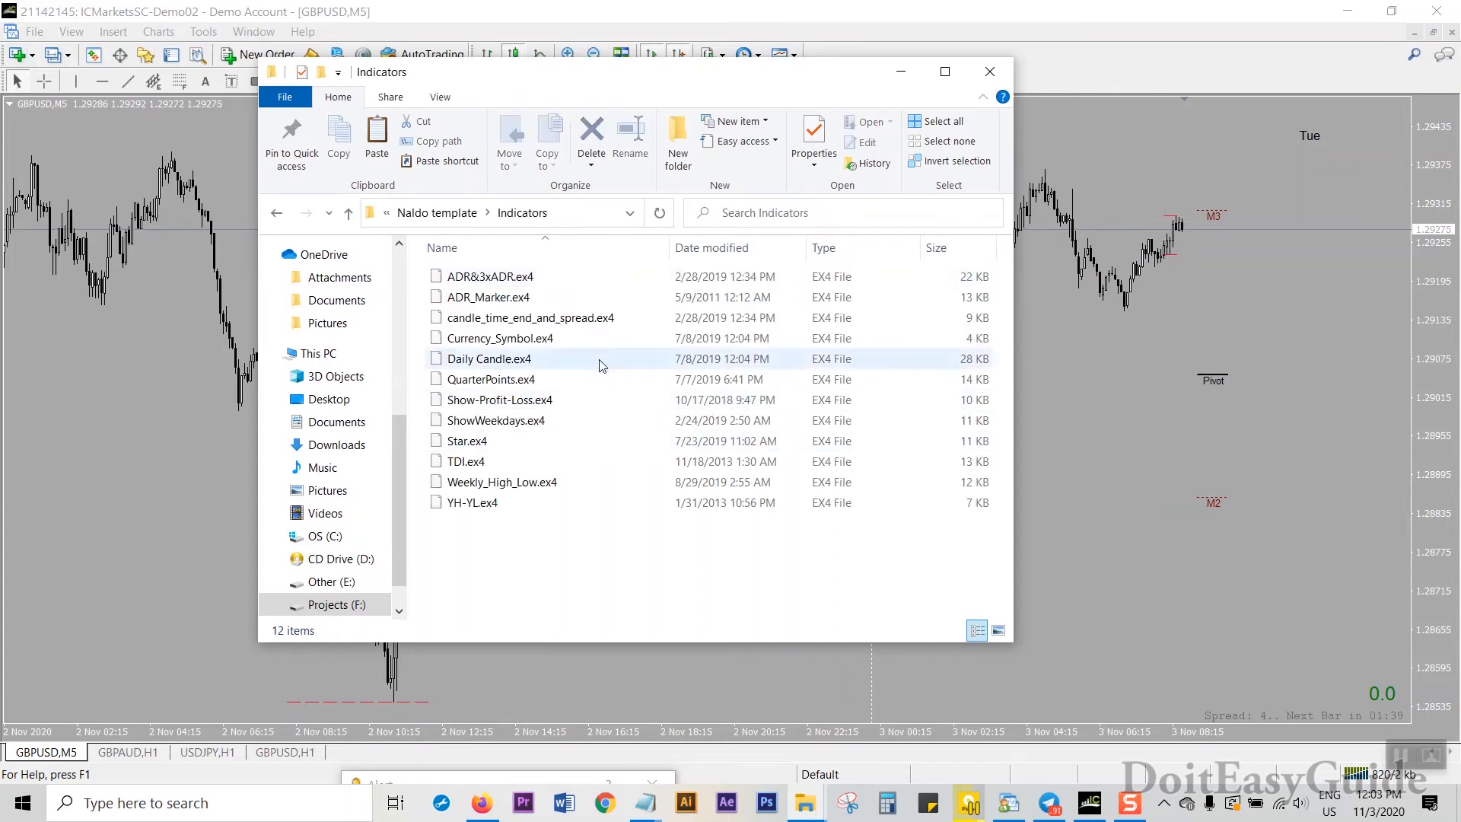
click(437, 212)
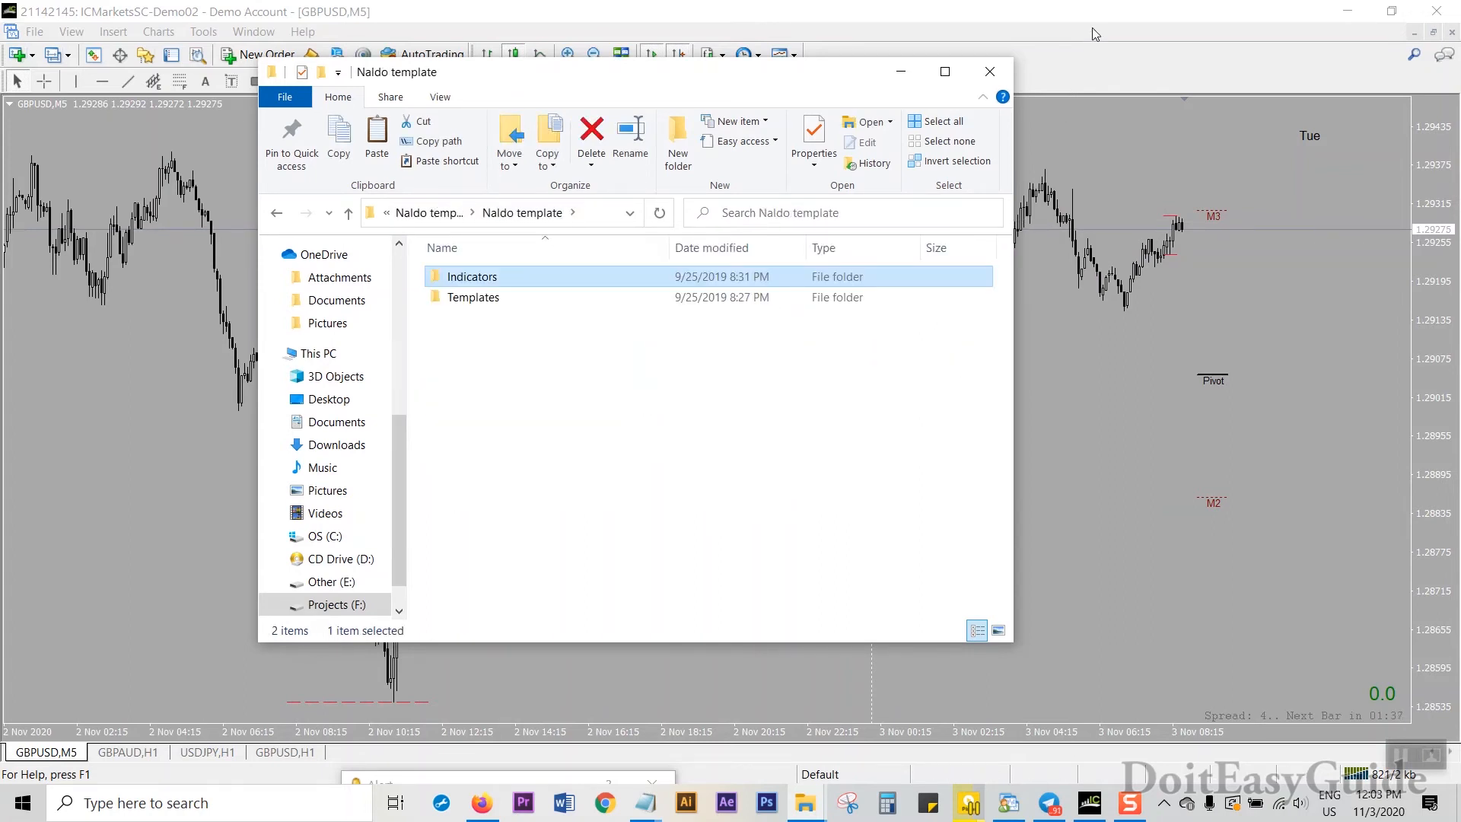
Open the MetaTrader 4 data folder and place the Naldo template folder window beside it.
click(1092, 29)
click(33, 34)
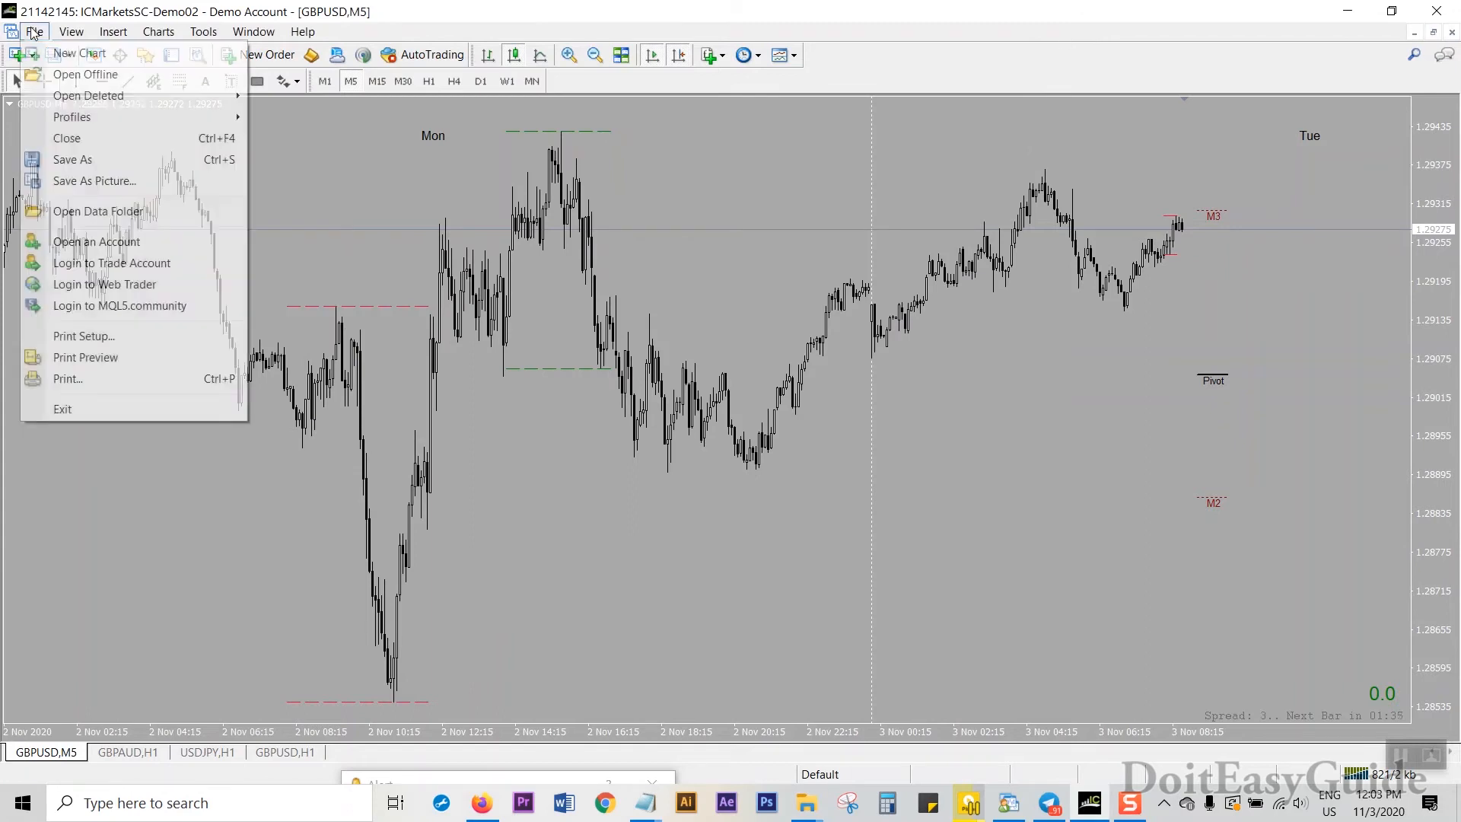
click(104, 212)
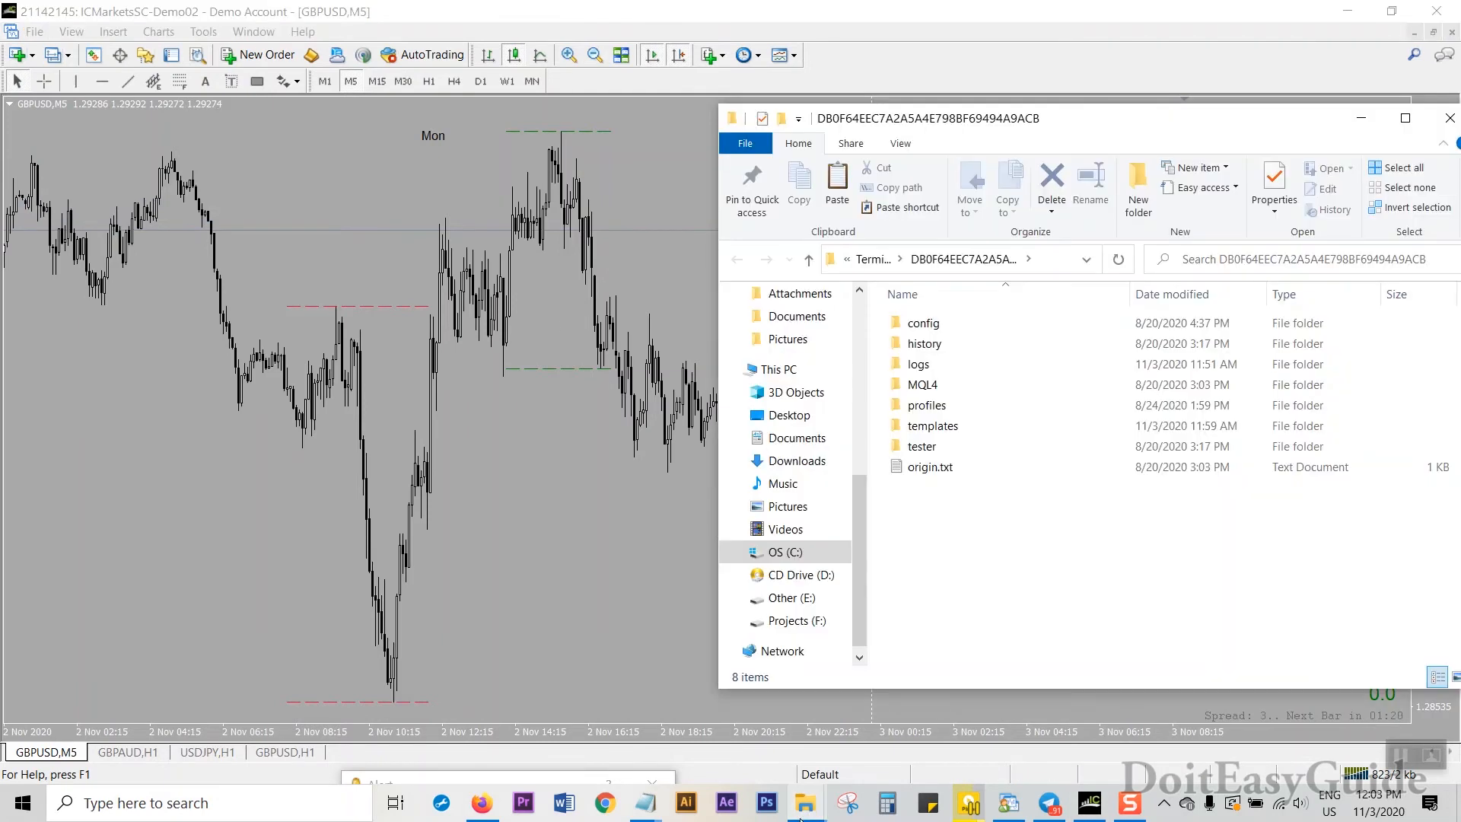
mouse_move(800, 818)
click(557, 729)
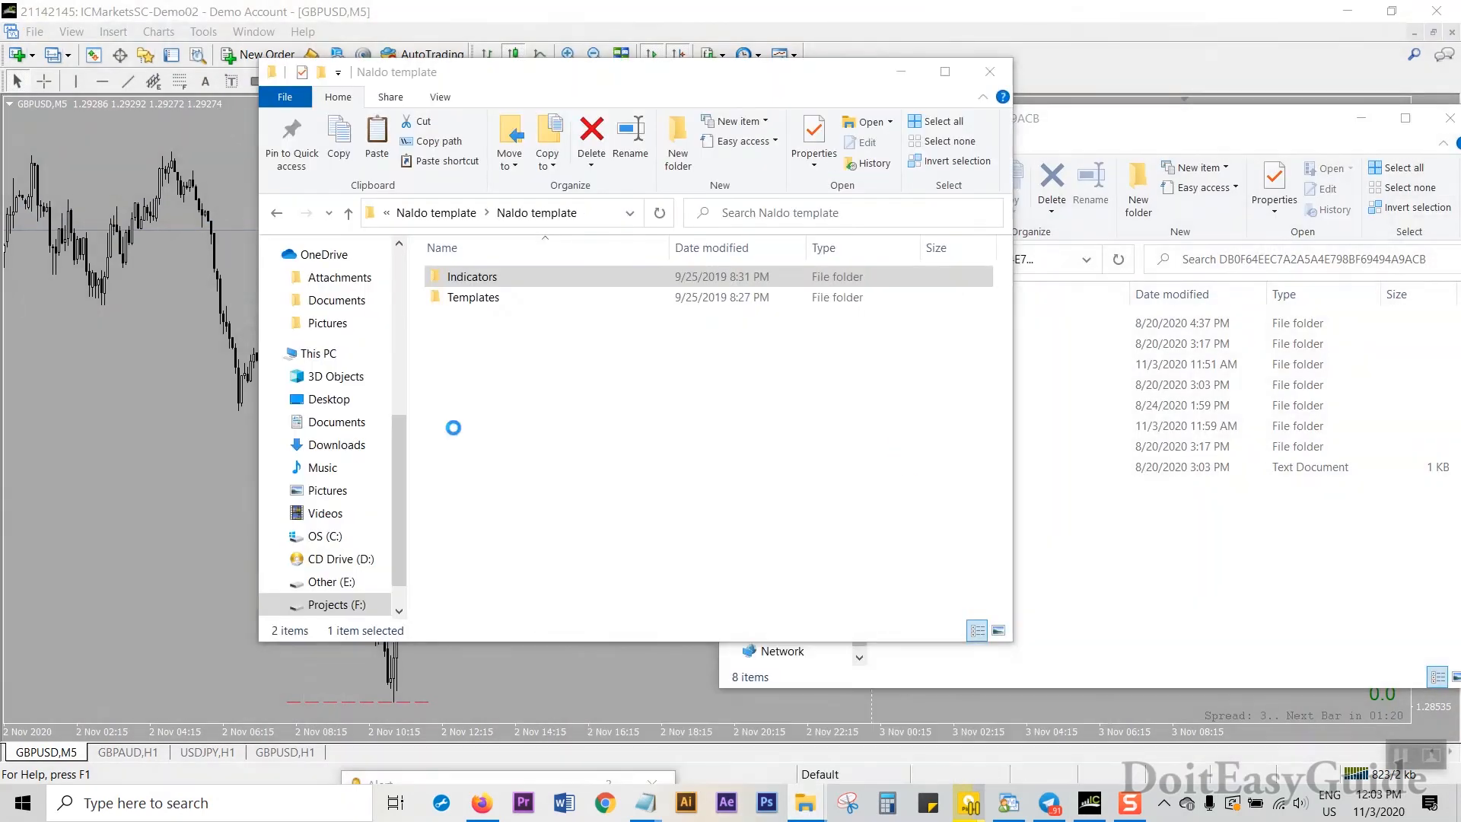
drag(678, 60, 313, 119)
Open the templates folder in the MetaTrader 4 data folder and the Templates subfolder of the extracted Naldo template.
click(942, 428)
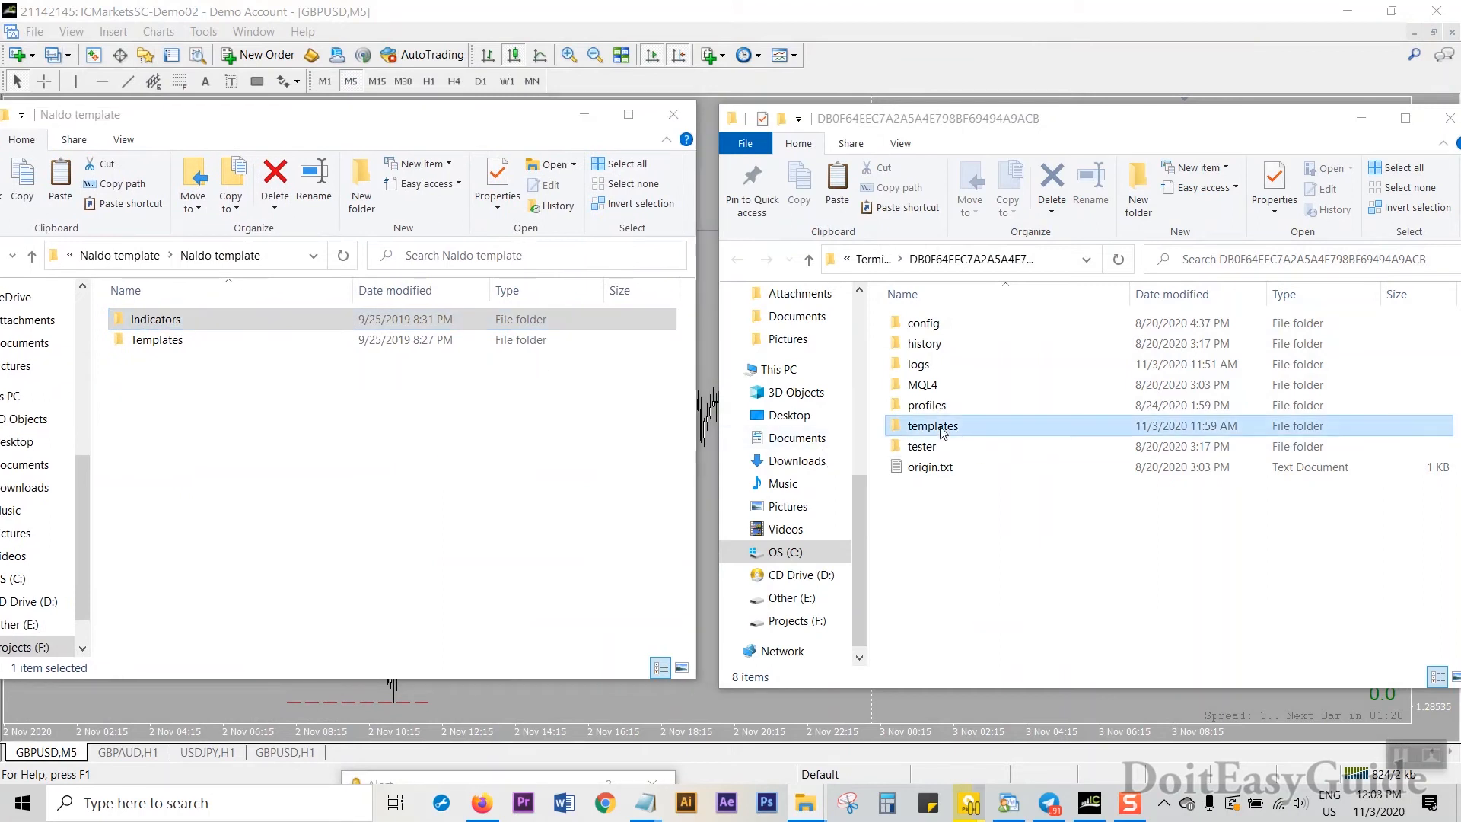
double_click(941, 428)
click(145, 342)
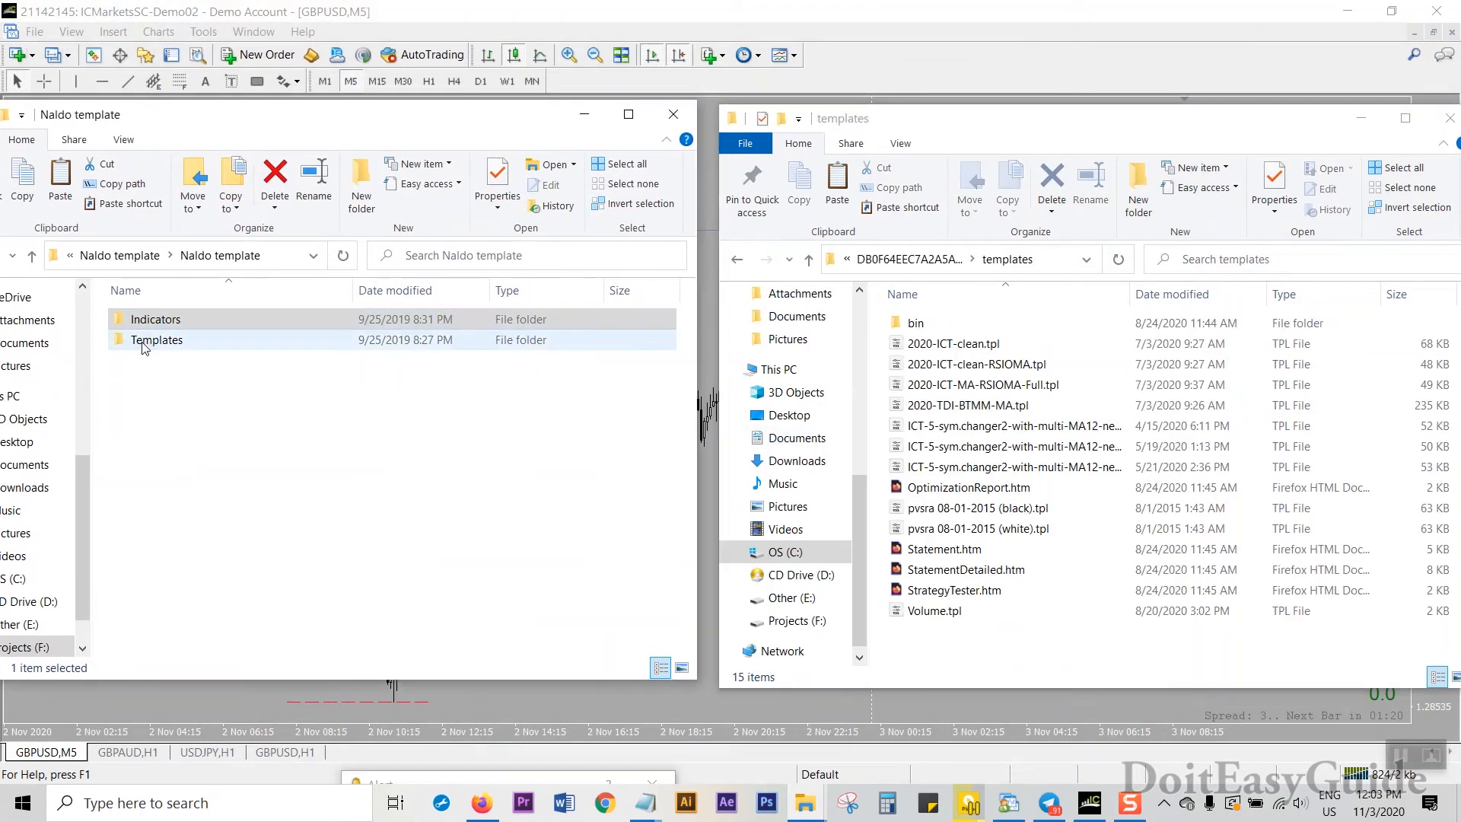
double_click(145, 341)
Copy !4hrs.tpl and !15min.tpl from the Naldo Templates folder into the MetaTrader 4 templates folder.
drag(134, 368, 239, 312)
right_click(152, 321)
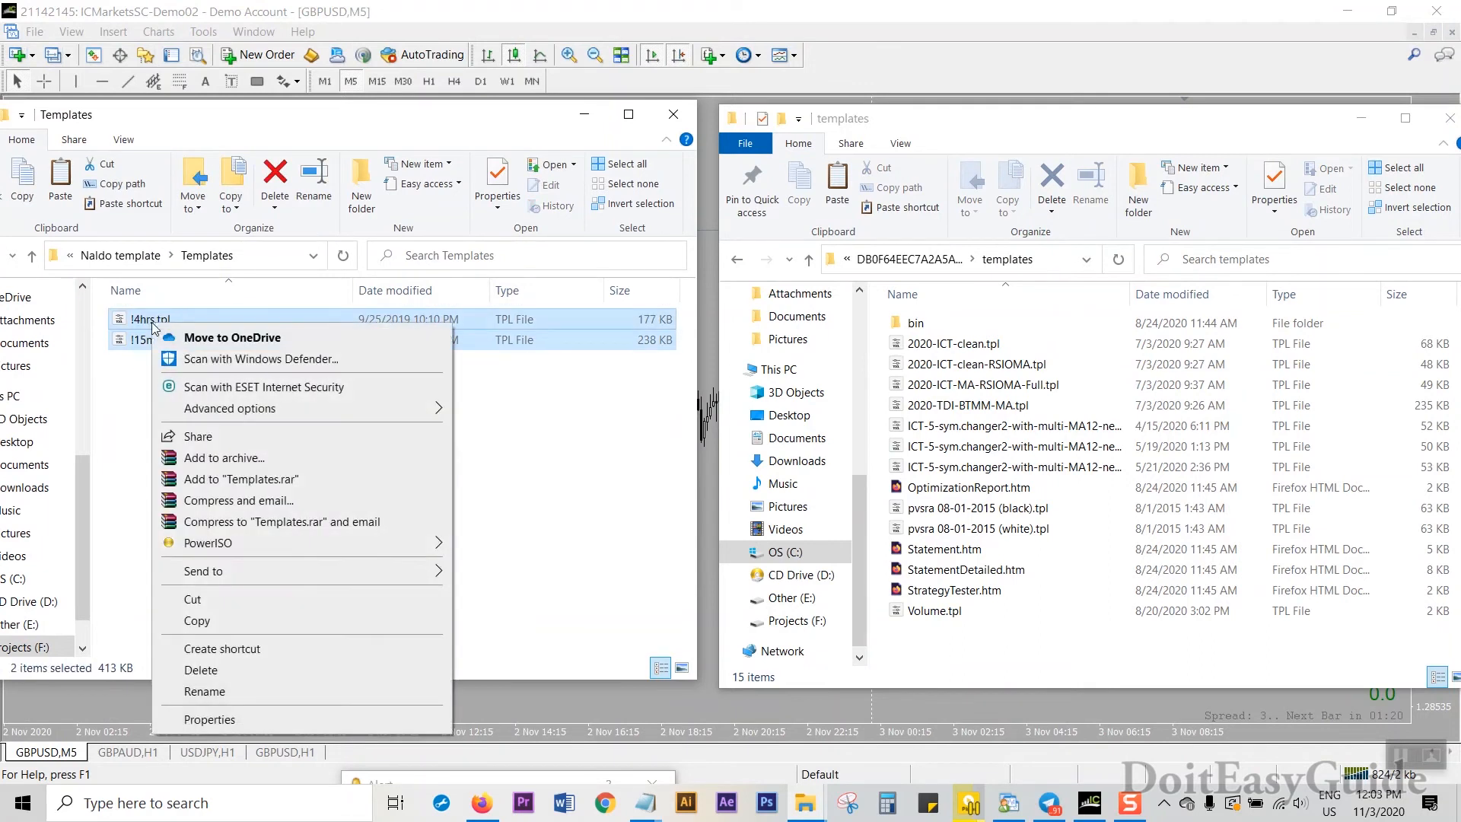
click(221, 622)
click(949, 670)
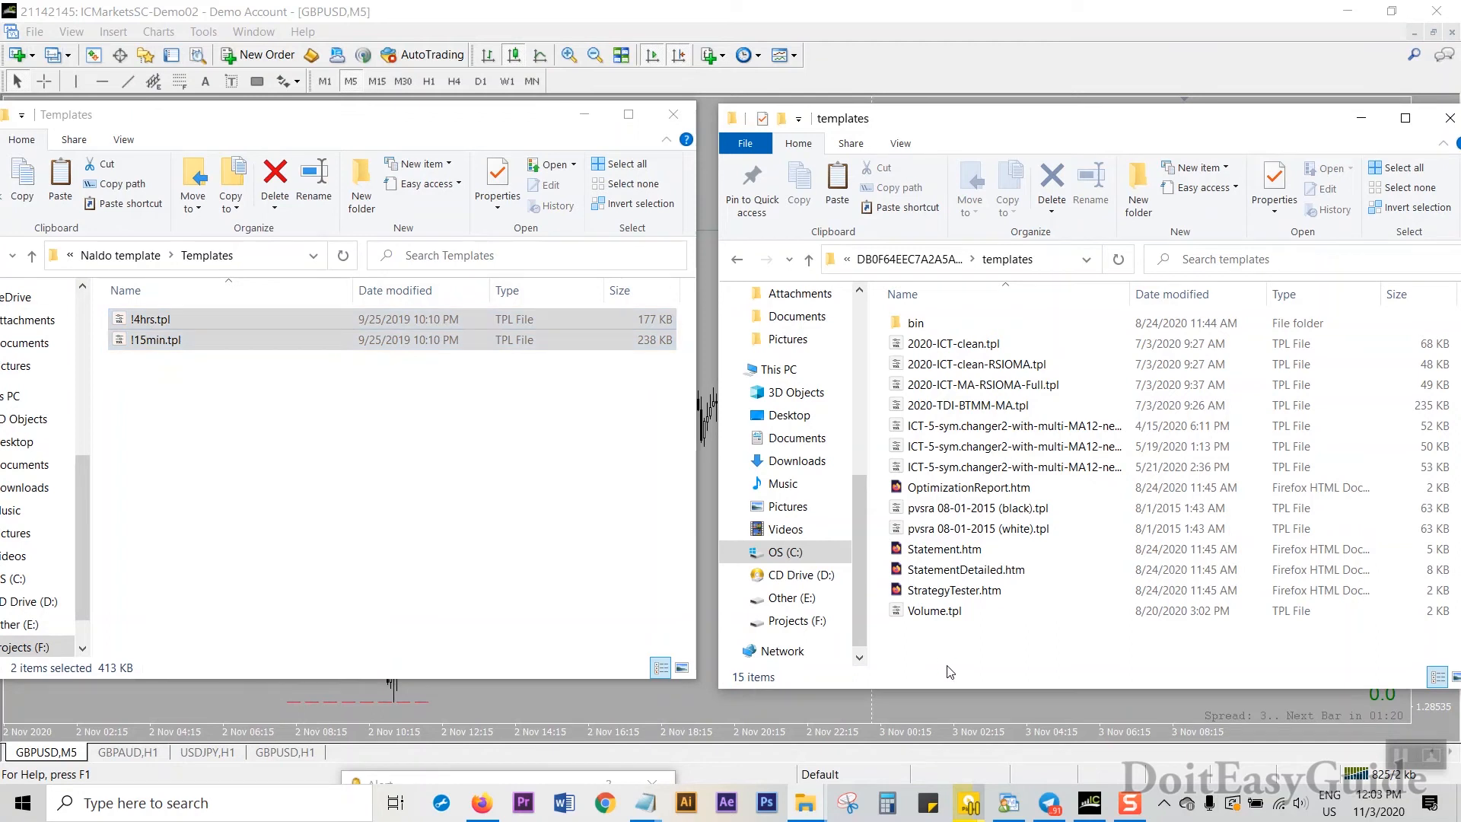
key(ctrl+v)
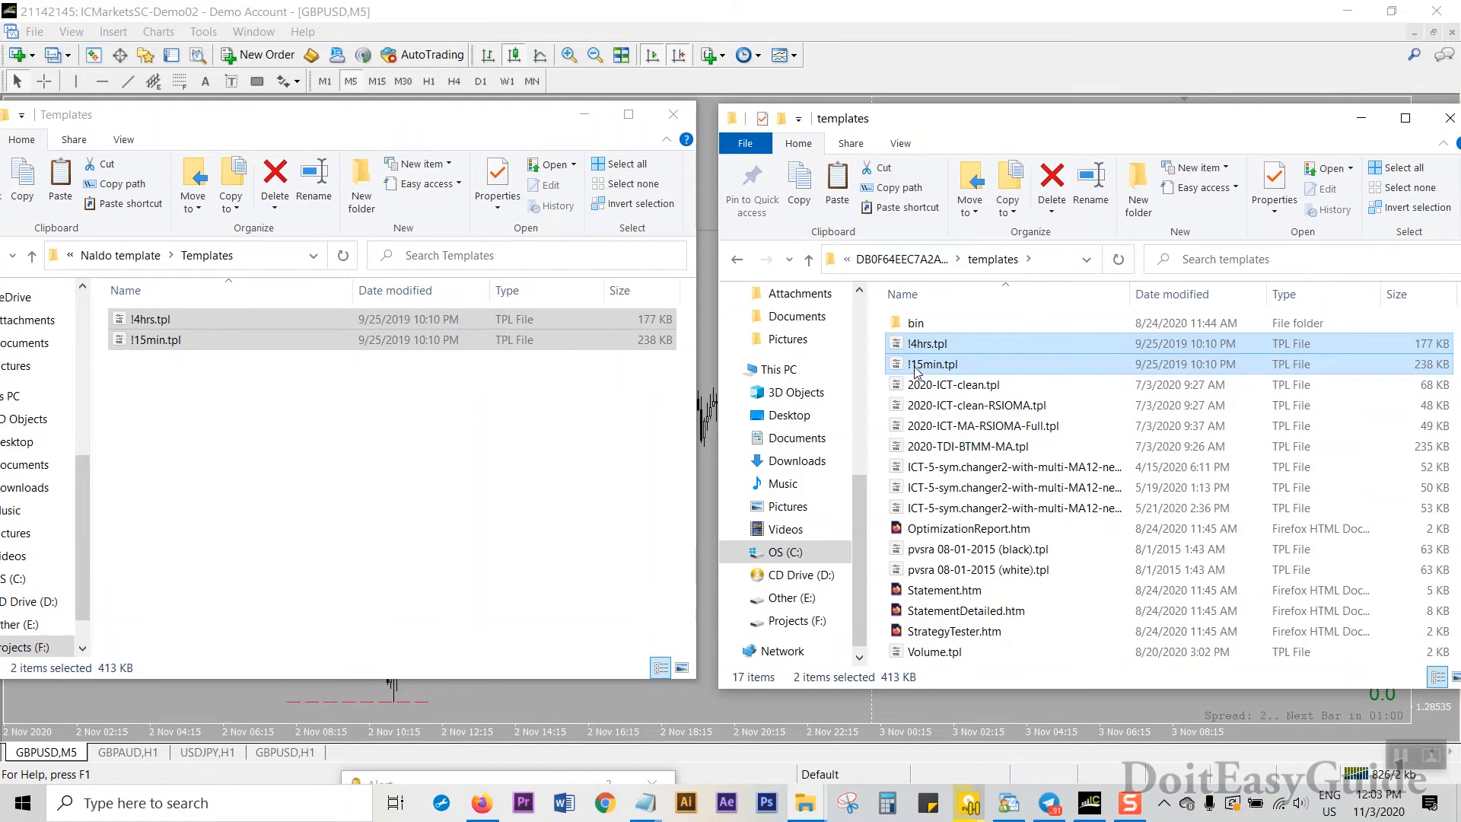
Return both folder windows to their parent folders, then open MQL4 in the data folder and Indicators in the Naldo template folder.
click(913, 260)
click(137, 259)
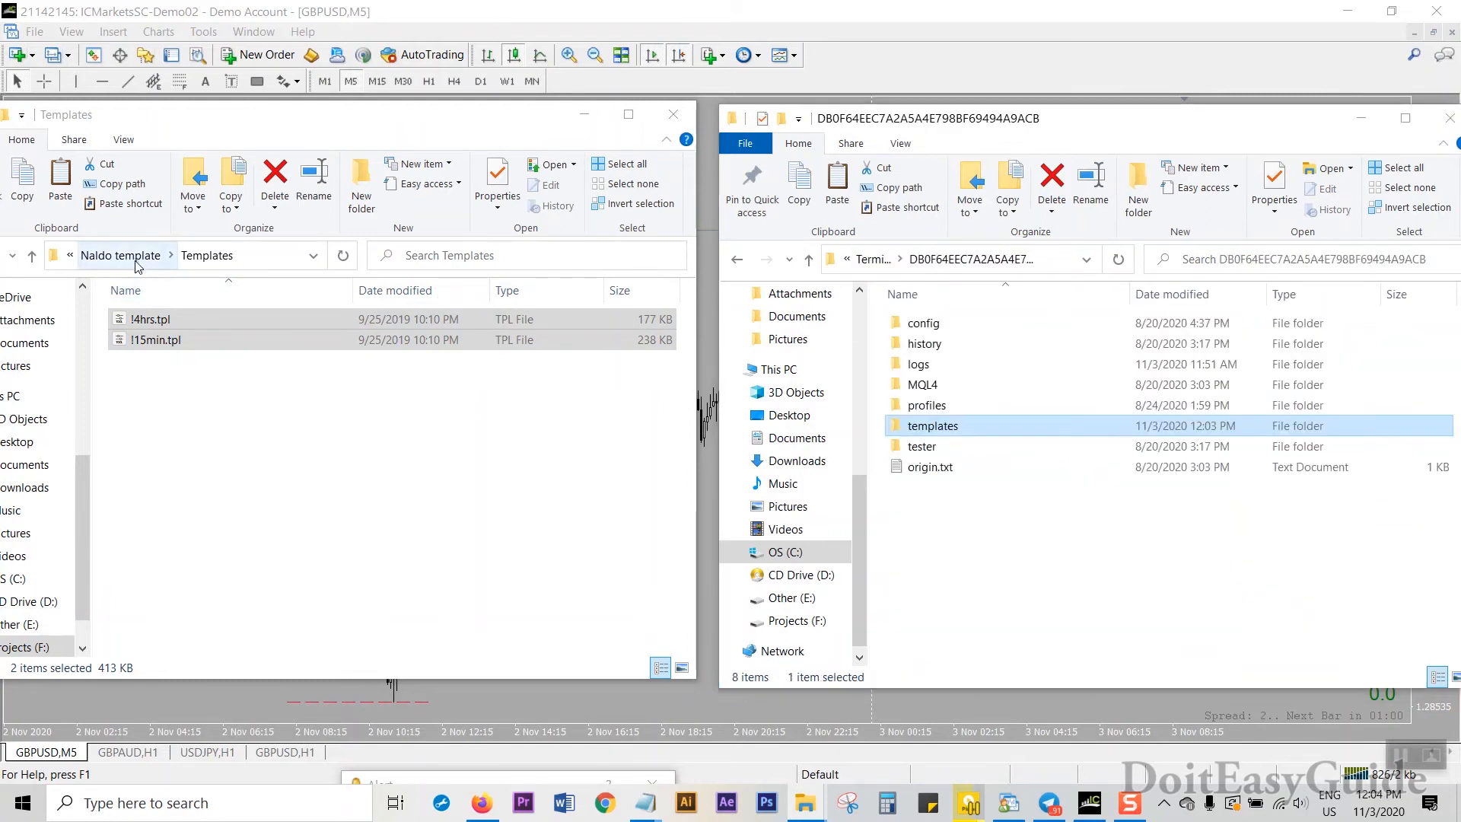
click(921, 385)
click(152, 319)
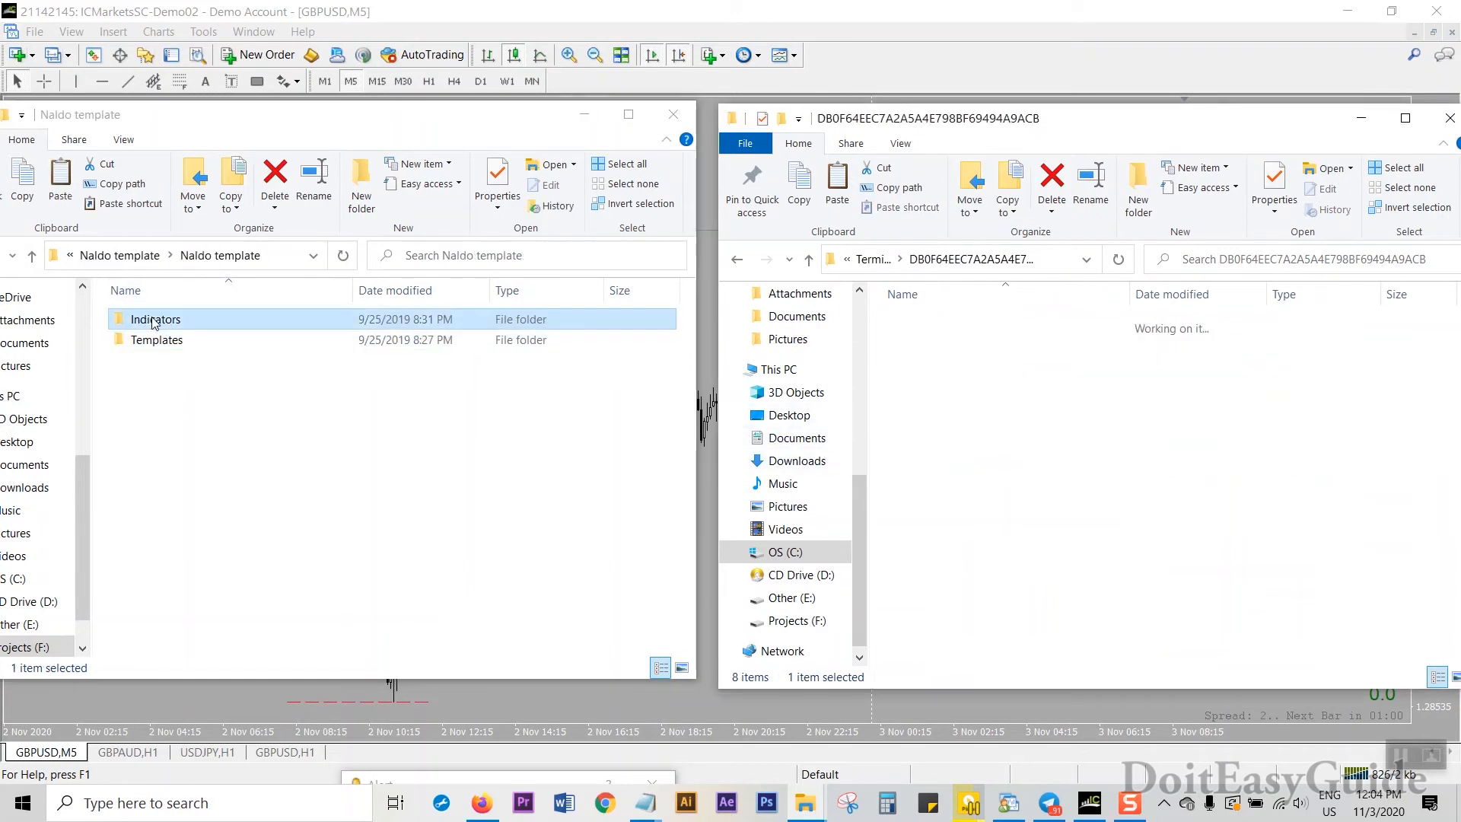
double_click(152, 320)
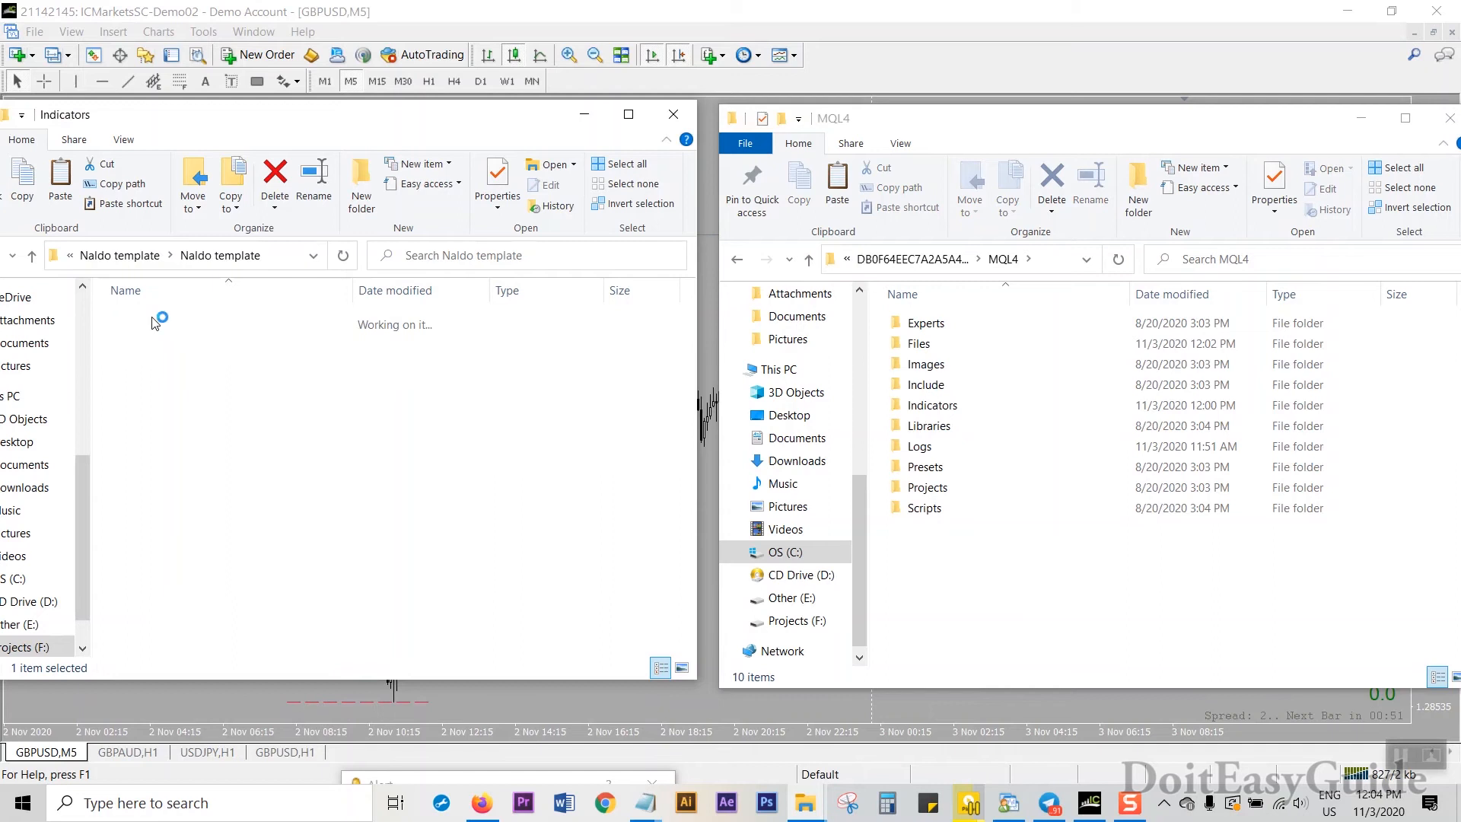
Copy all indicator files from the Naldo Indicators folder into the Indicators folder inside MQL4.
drag(140, 570, 239, 315)
right_click(200, 321)
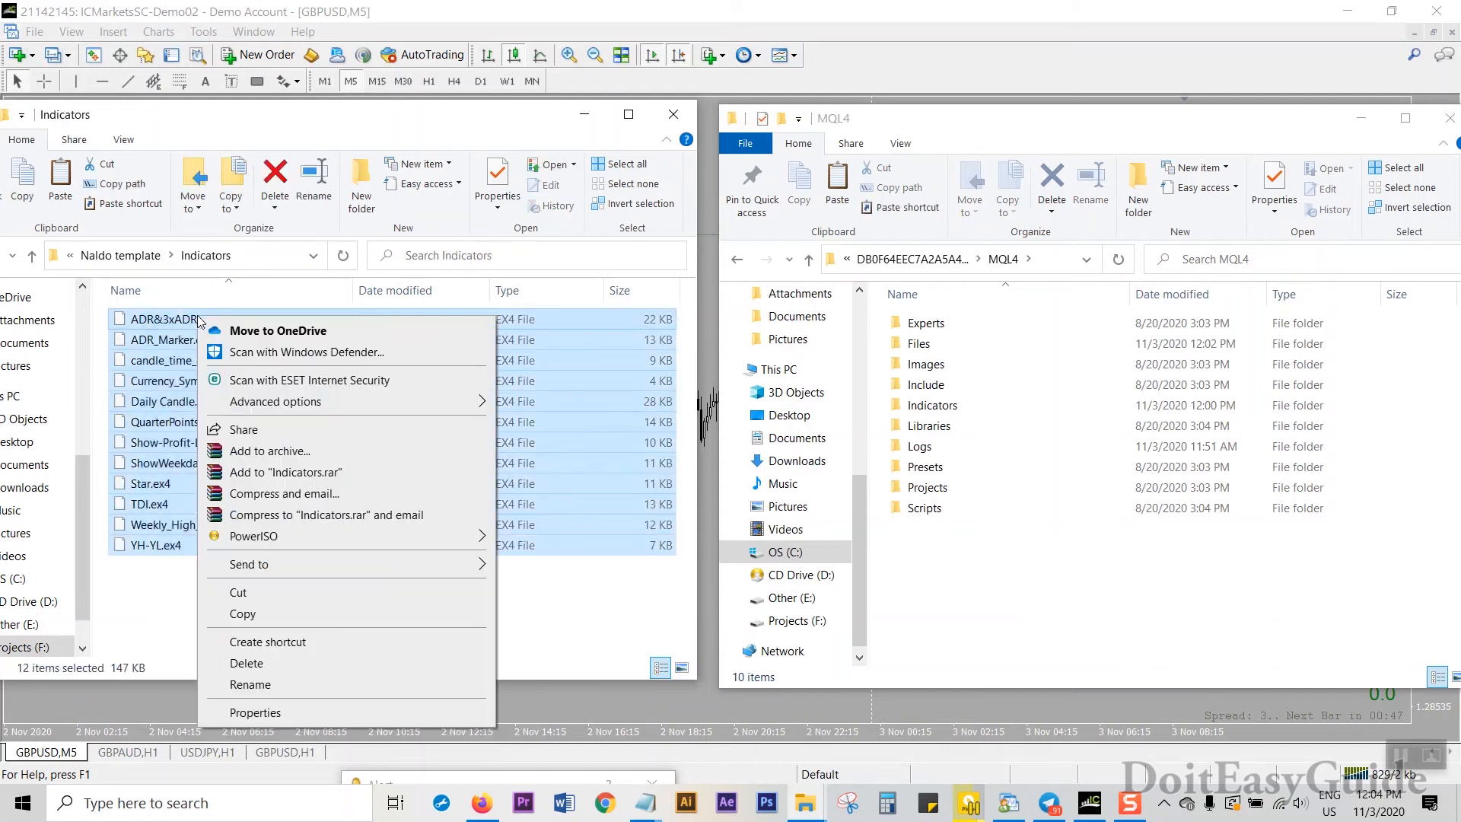
click(243, 614)
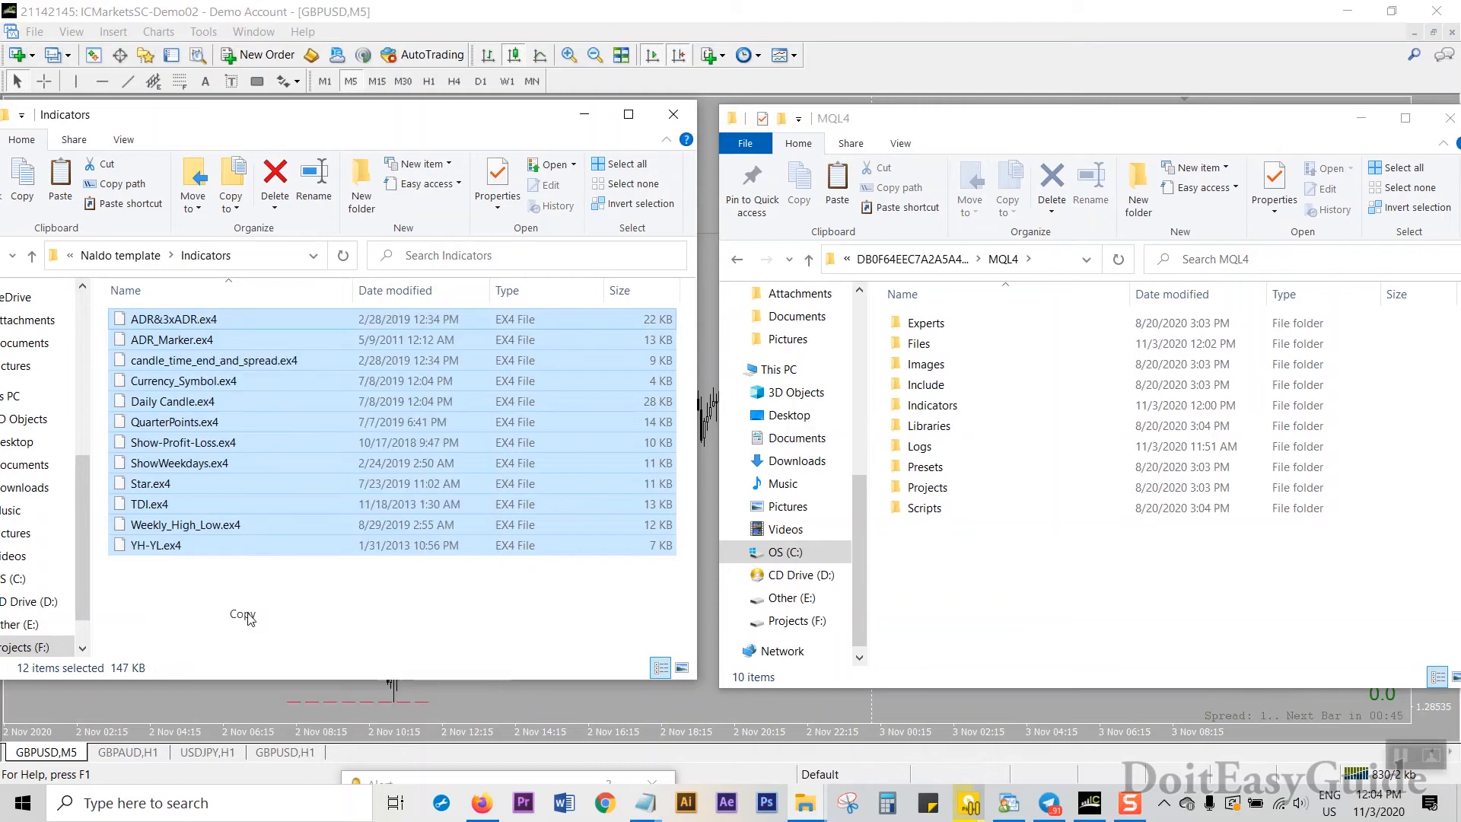
click(922, 409)
double_click(923, 409)
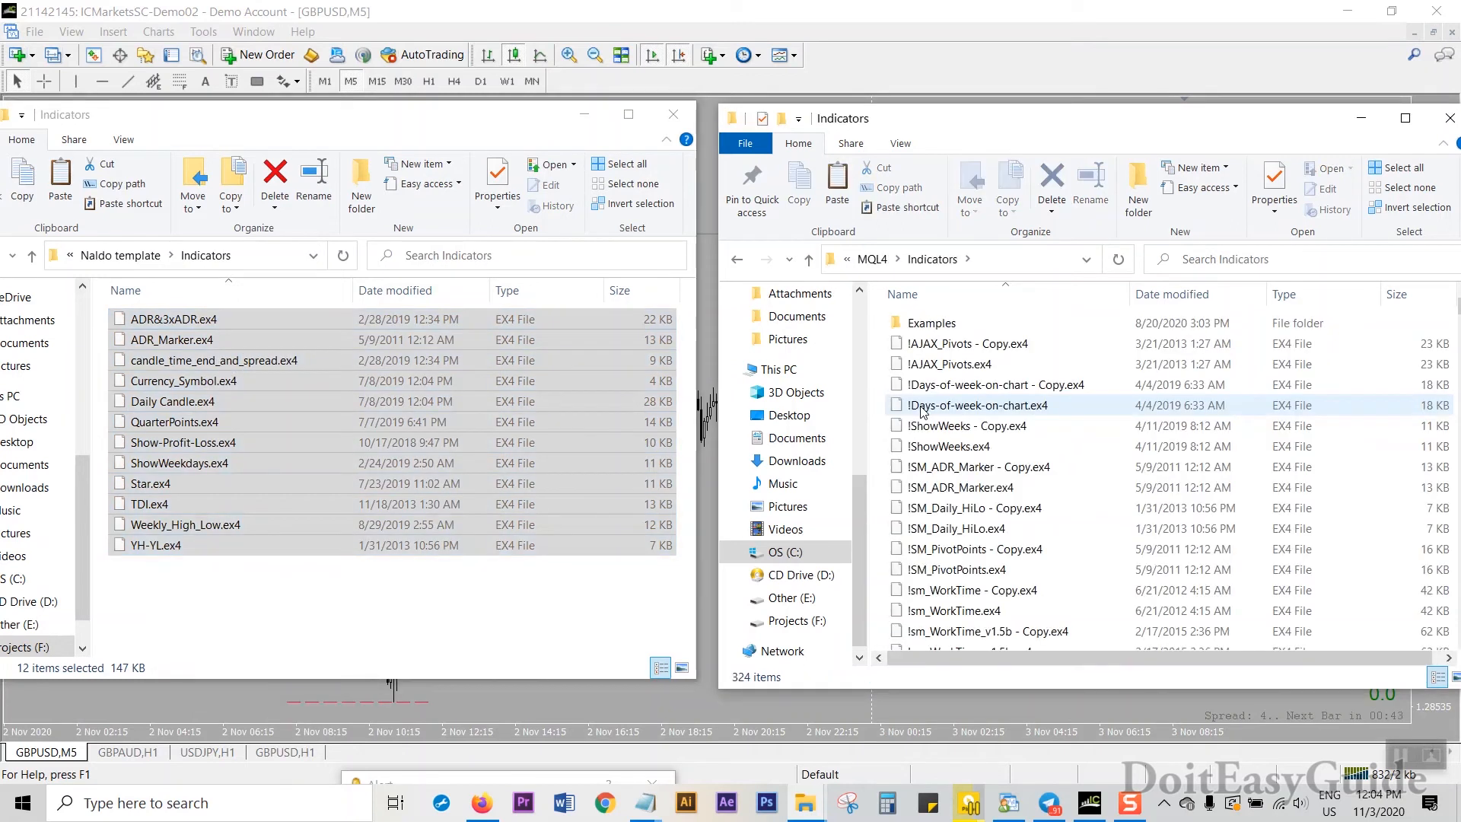
click(963, 488)
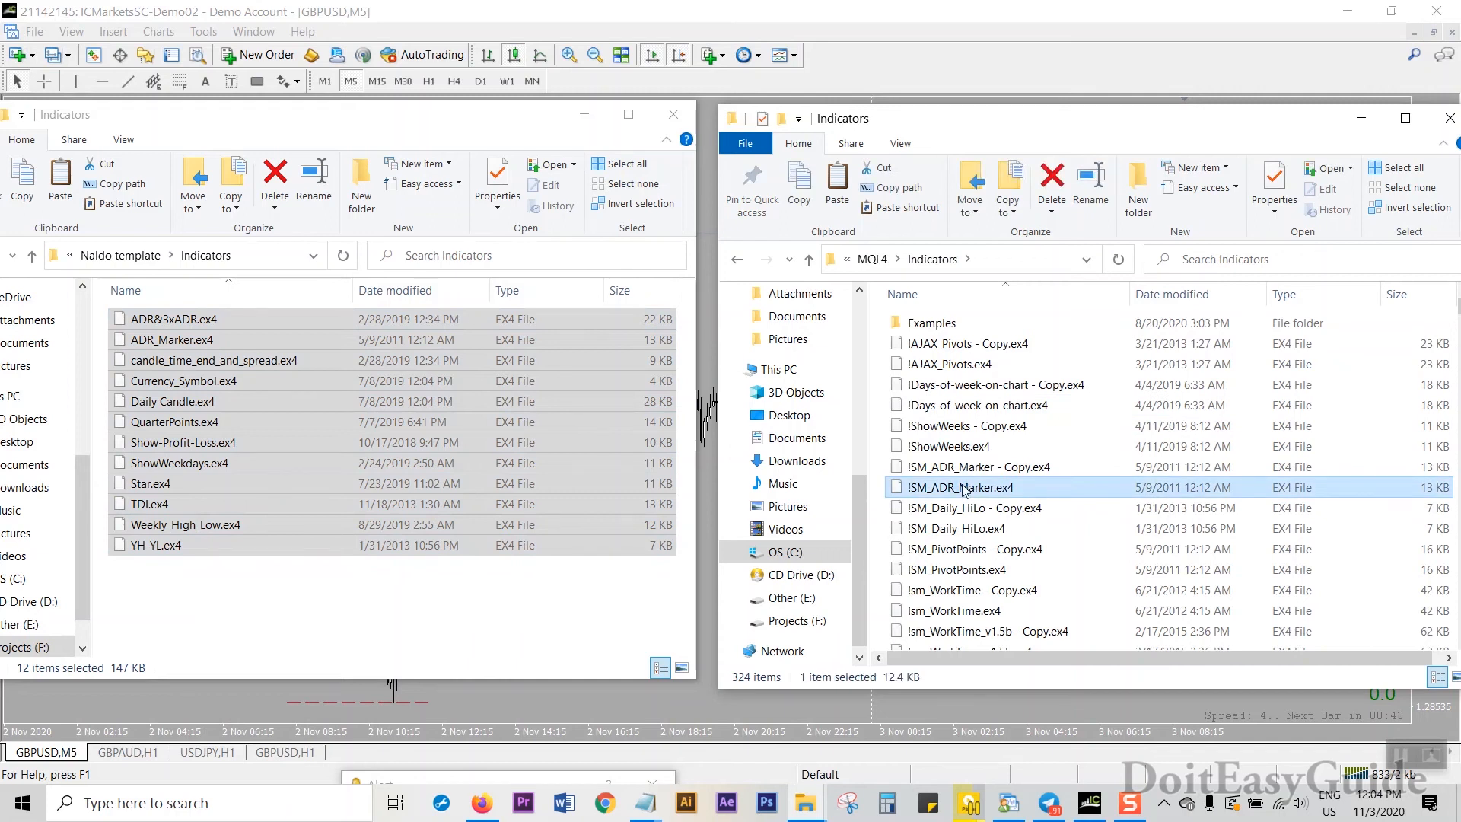
key(ctrl+v)
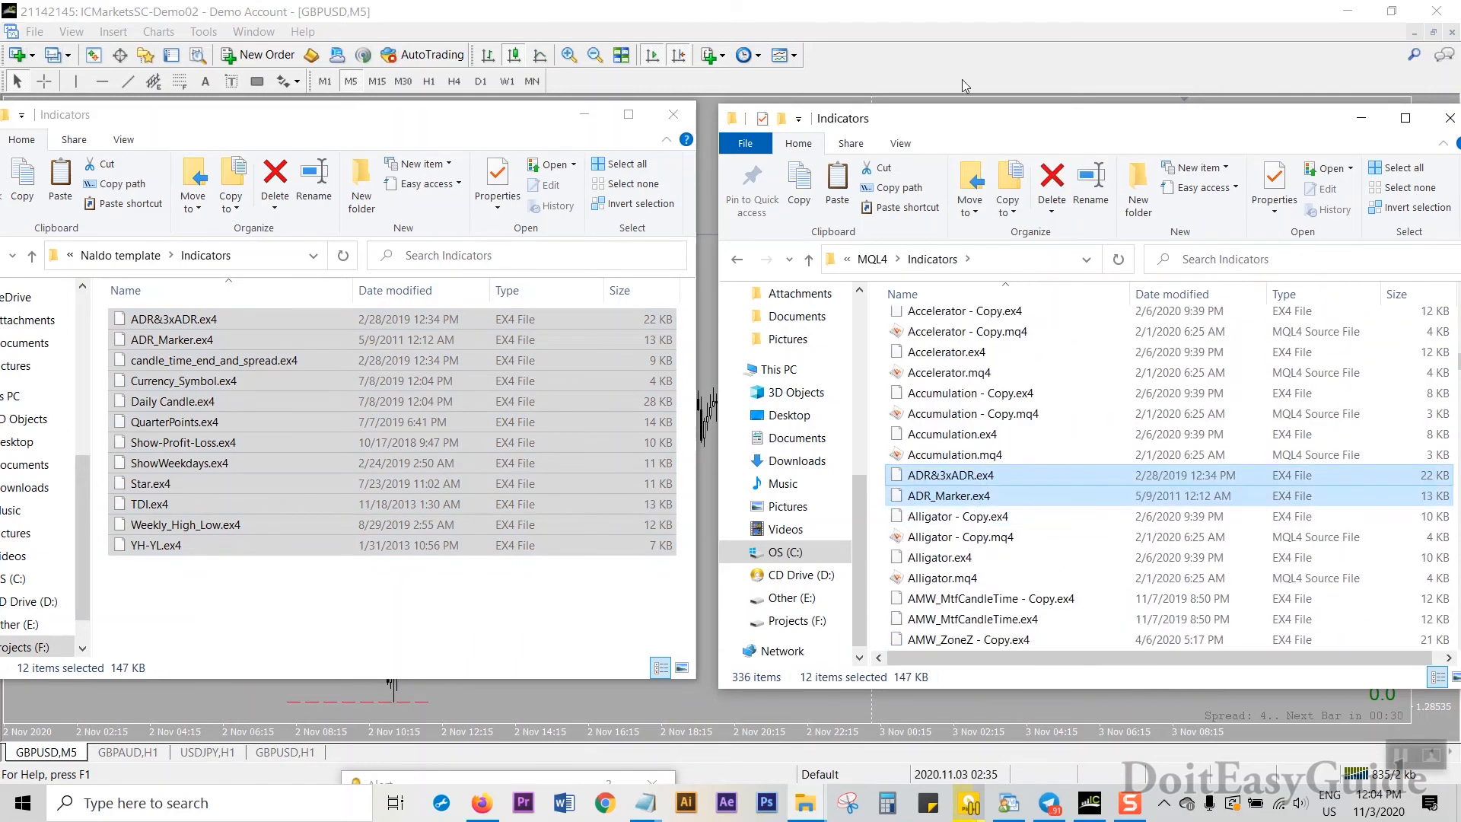
Switch to MetaTrader 4 and refresh the GBPUSD M5 chart.
click(962, 79)
right_click(623, 504)
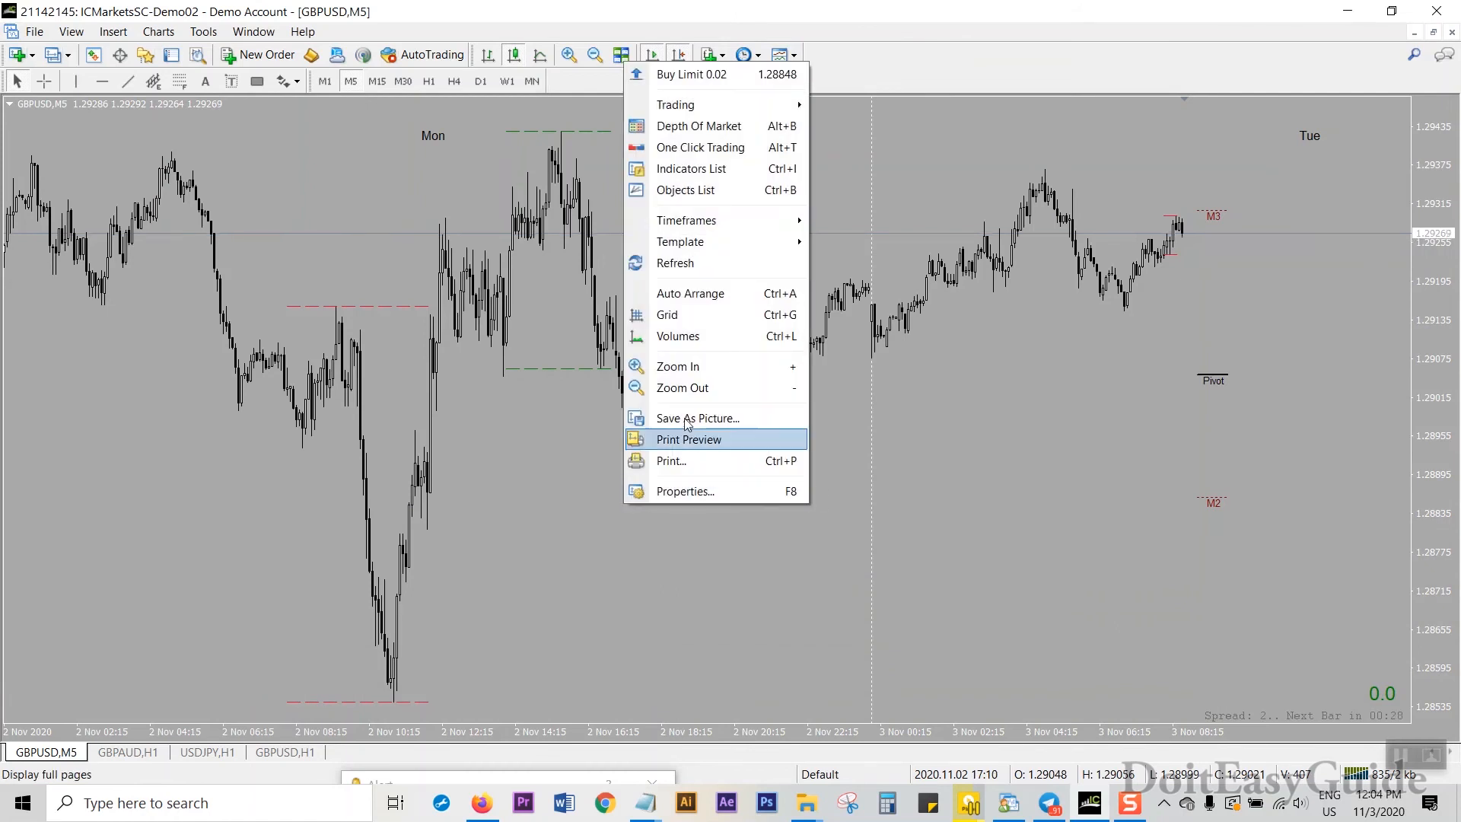
click(675, 263)
right_click(759, 527)
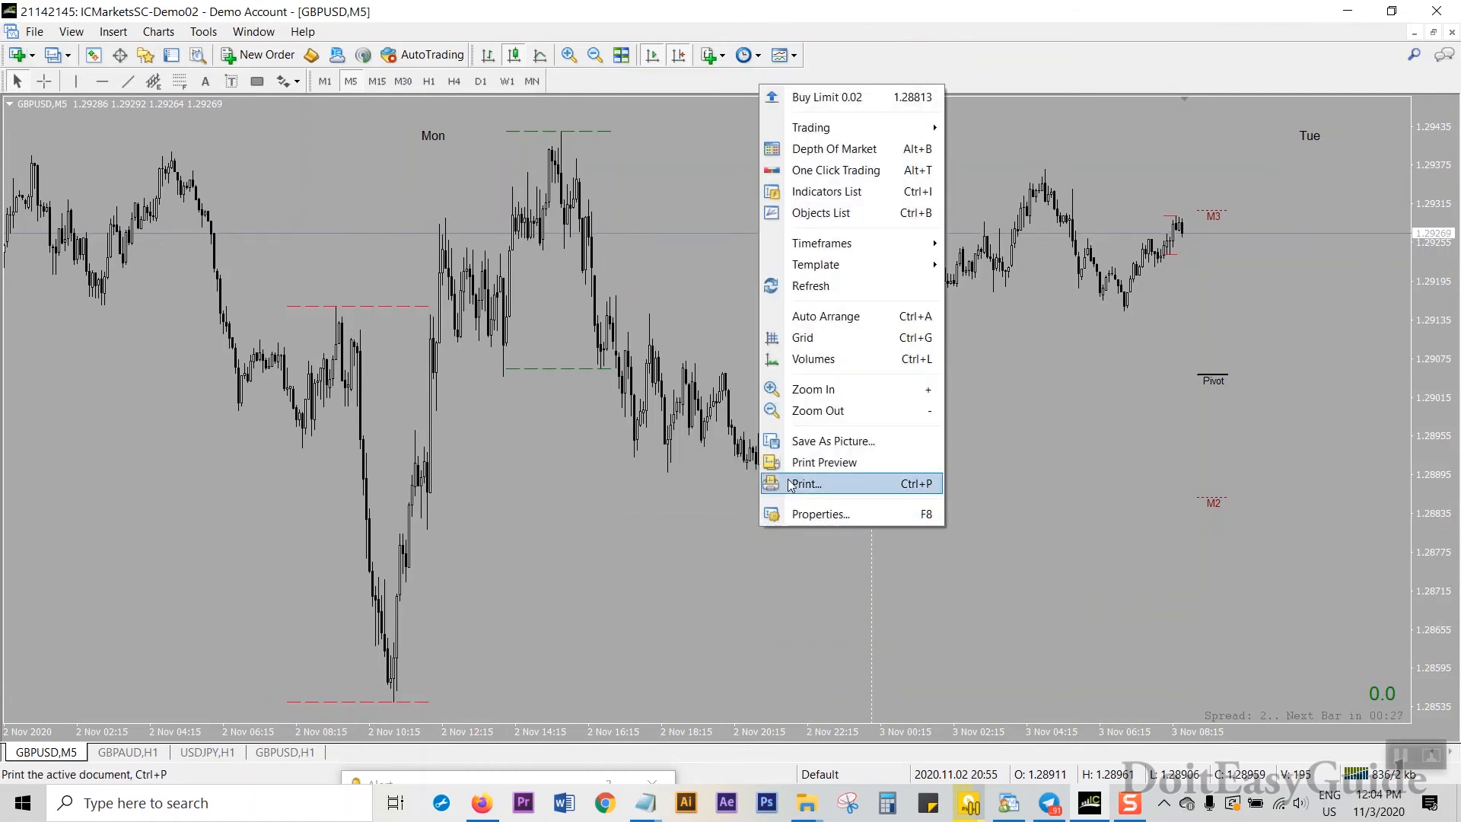
click(812, 291)
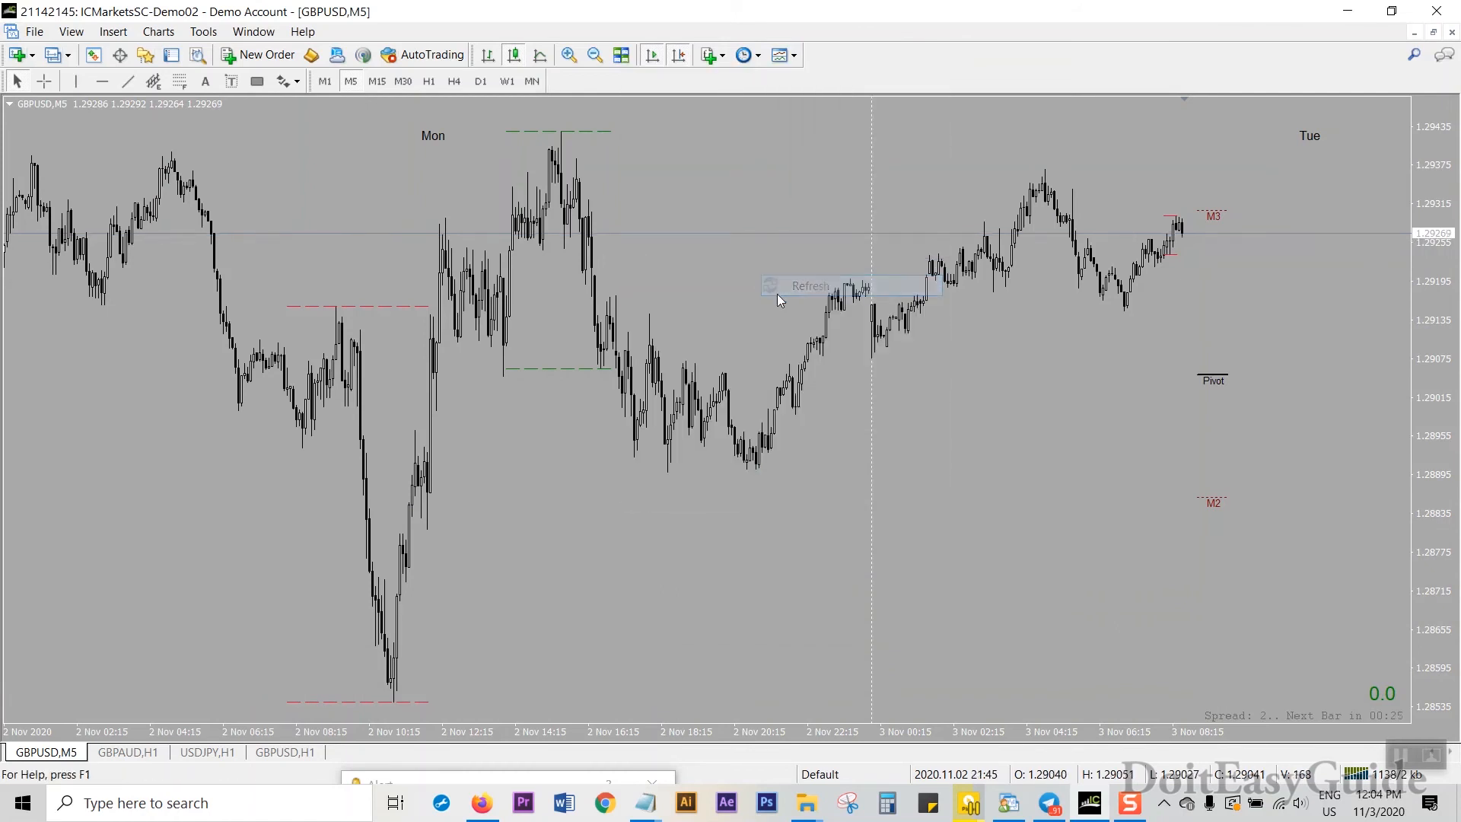
Open a new GBPUSD chart window from the Market Watch symbol list and hide Market Watch again.
right_click(712, 193)
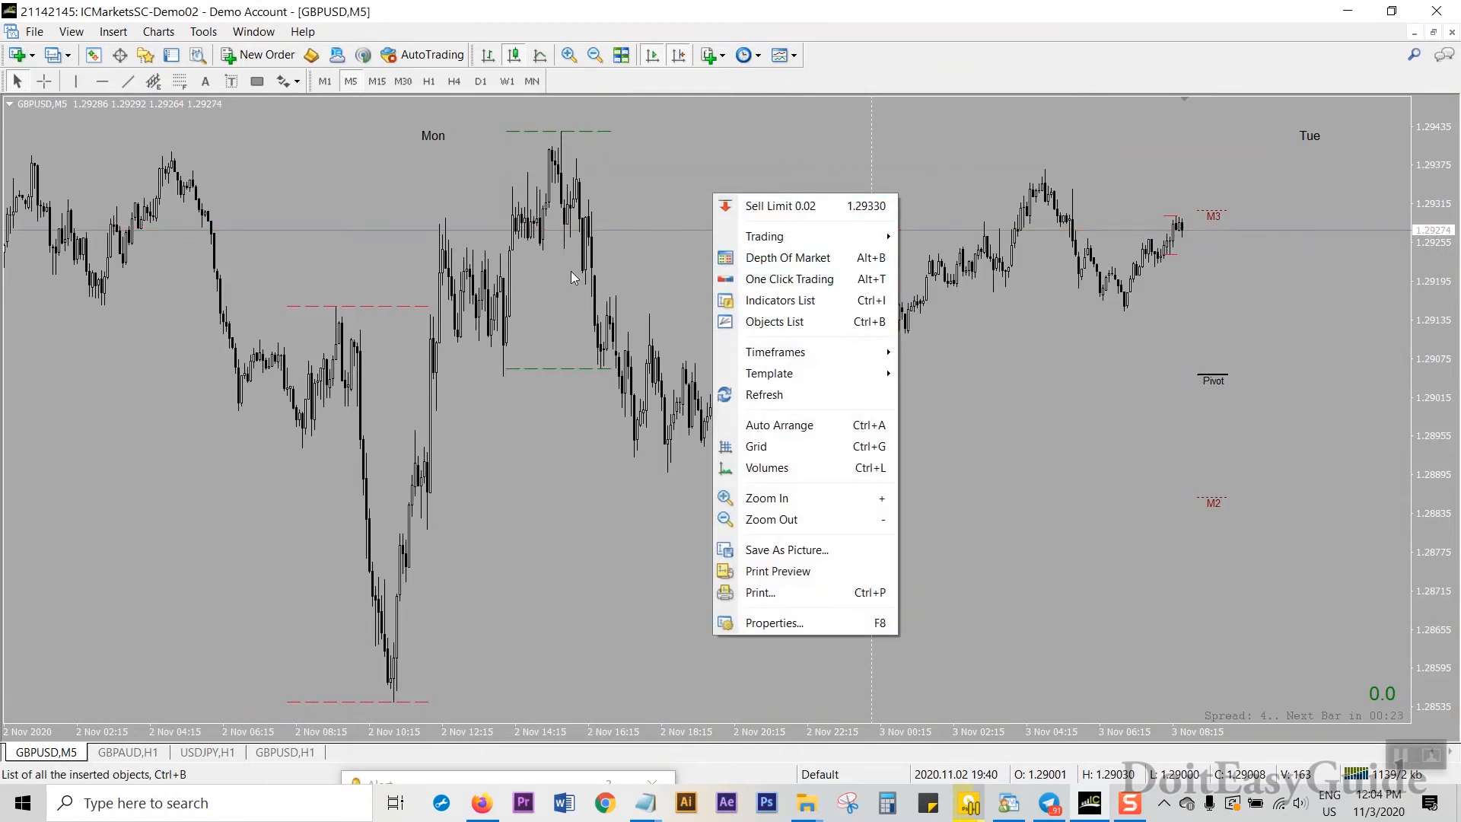
click(95, 56)
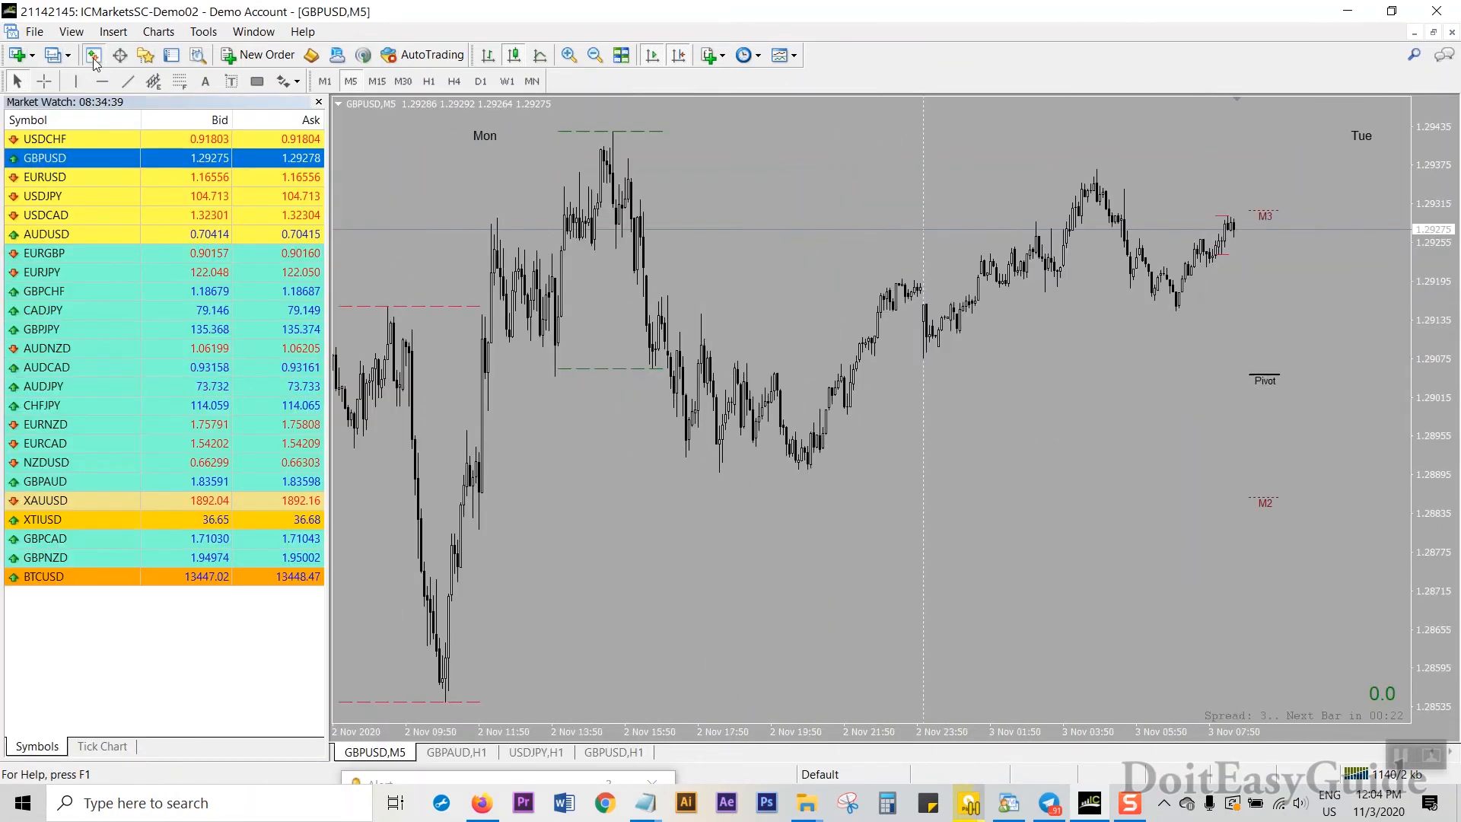
right_click(47, 158)
click(107, 191)
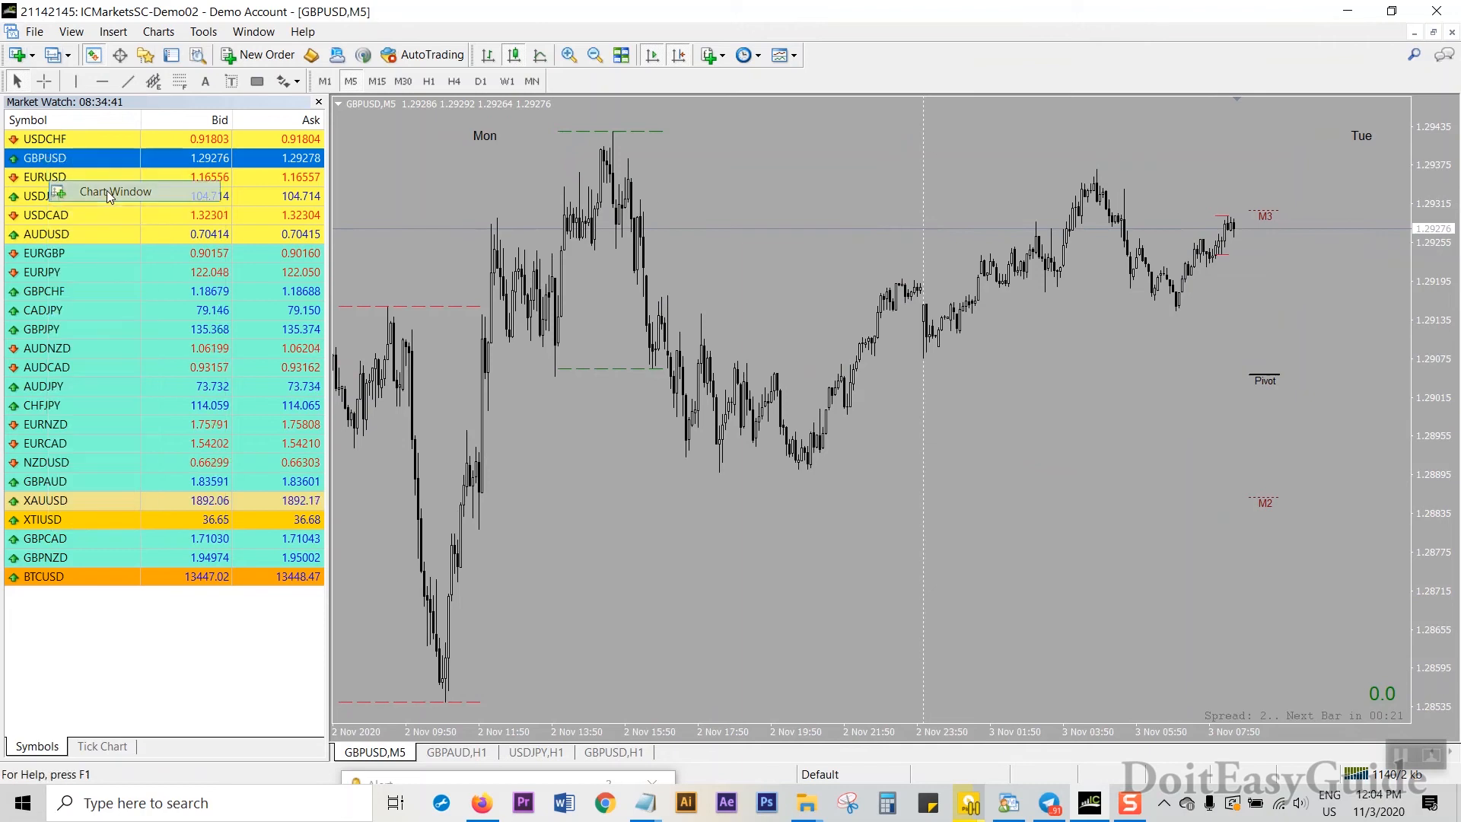
click(96, 57)
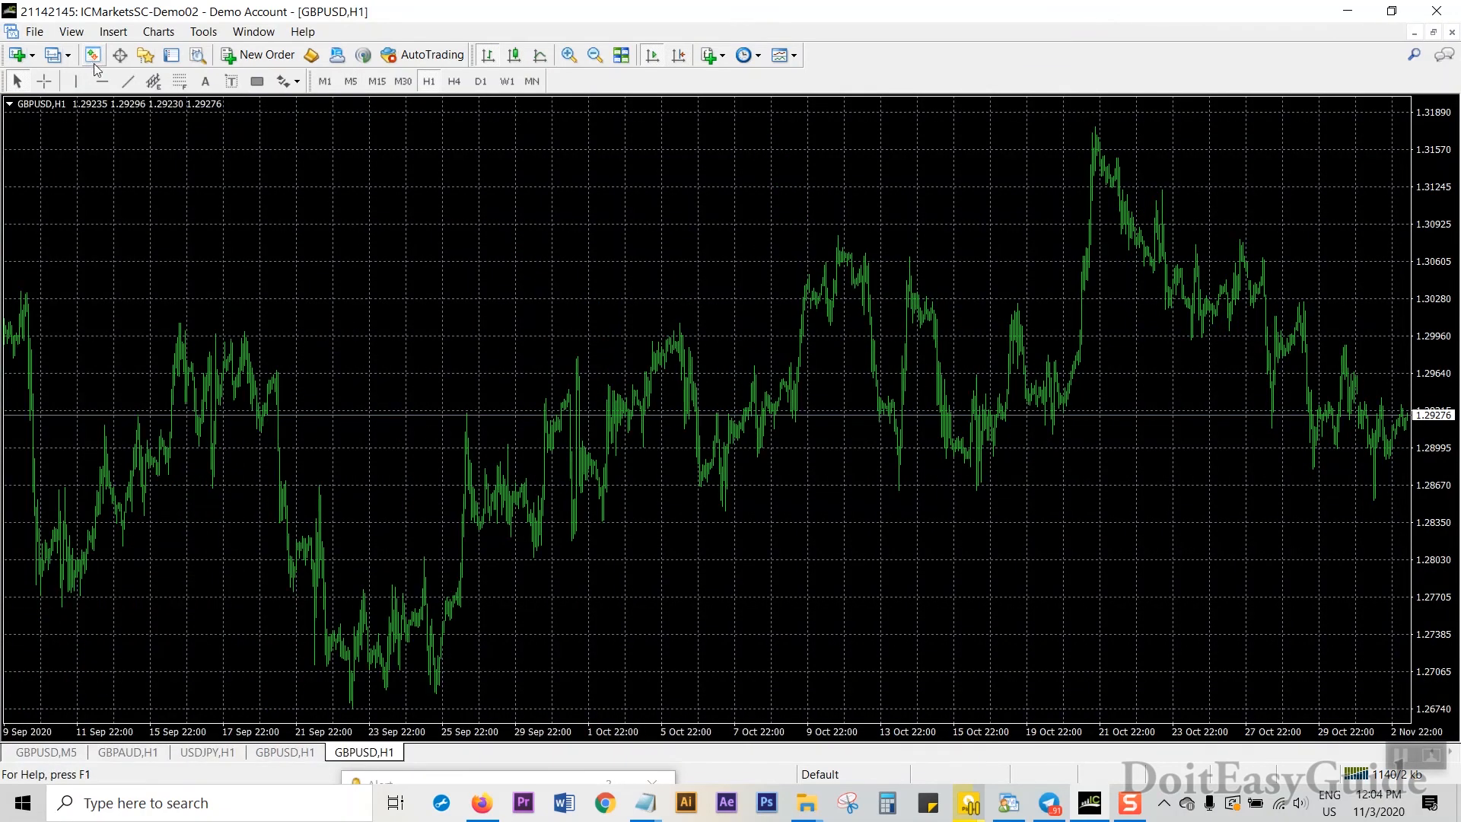
Apply the !15min template to the new GBPUSD chart.
right_click(497, 226)
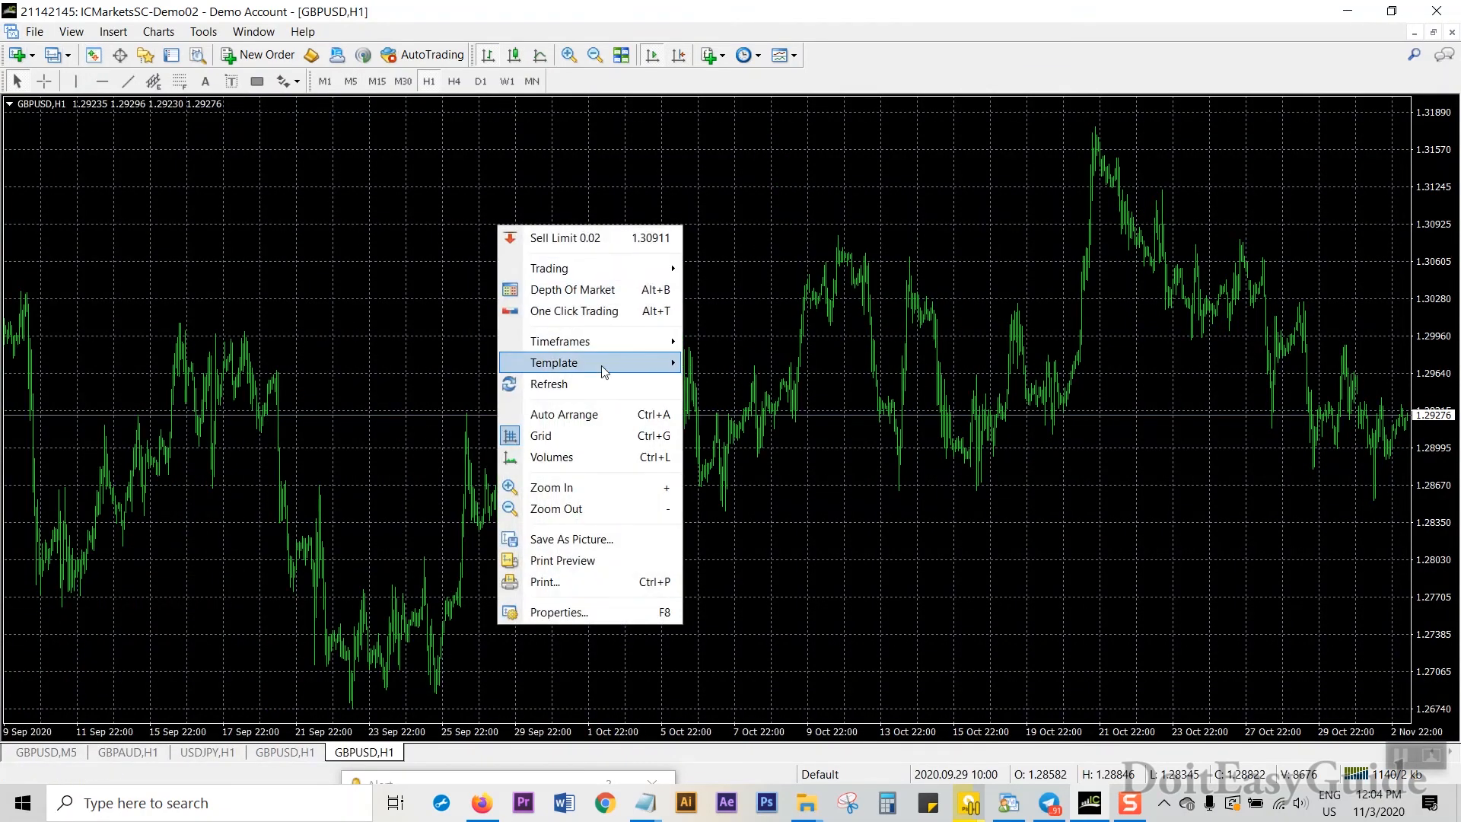
mouse_move(605, 371)
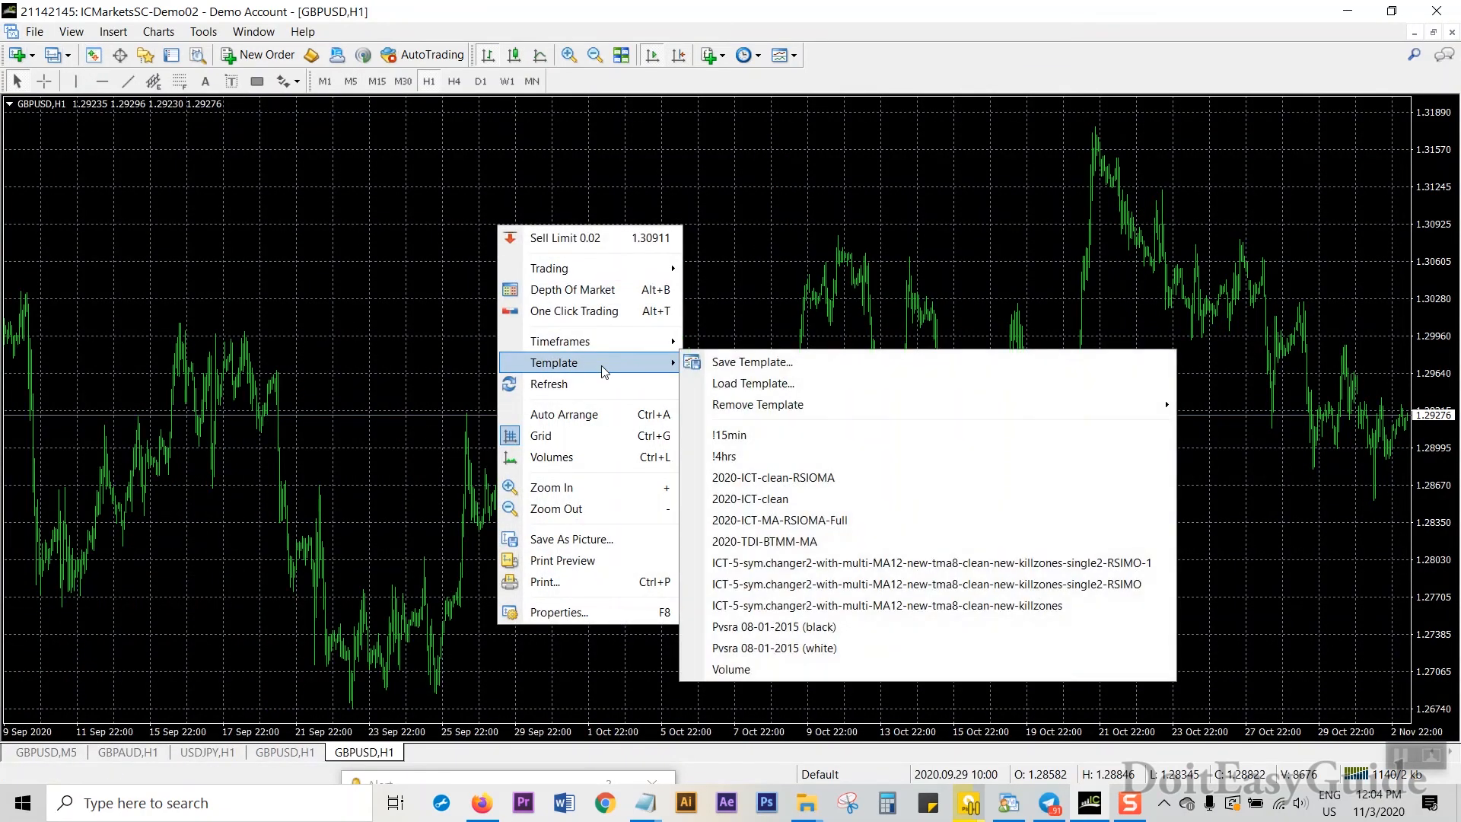
click(756, 435)
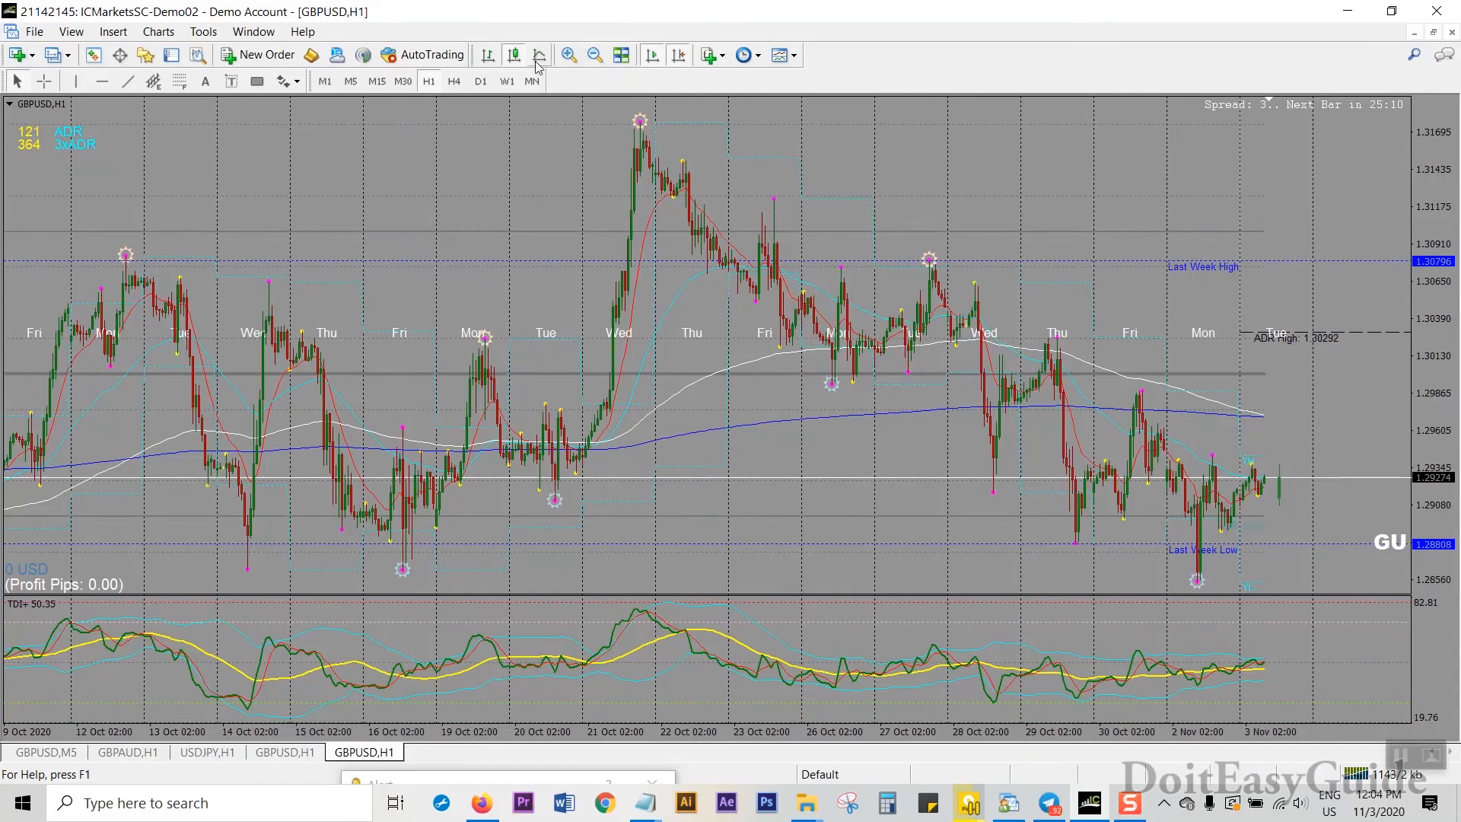
Set the new GBPUSD chart to the M15 timeframe with several days of candles in view.
click(567, 54)
click(568, 55)
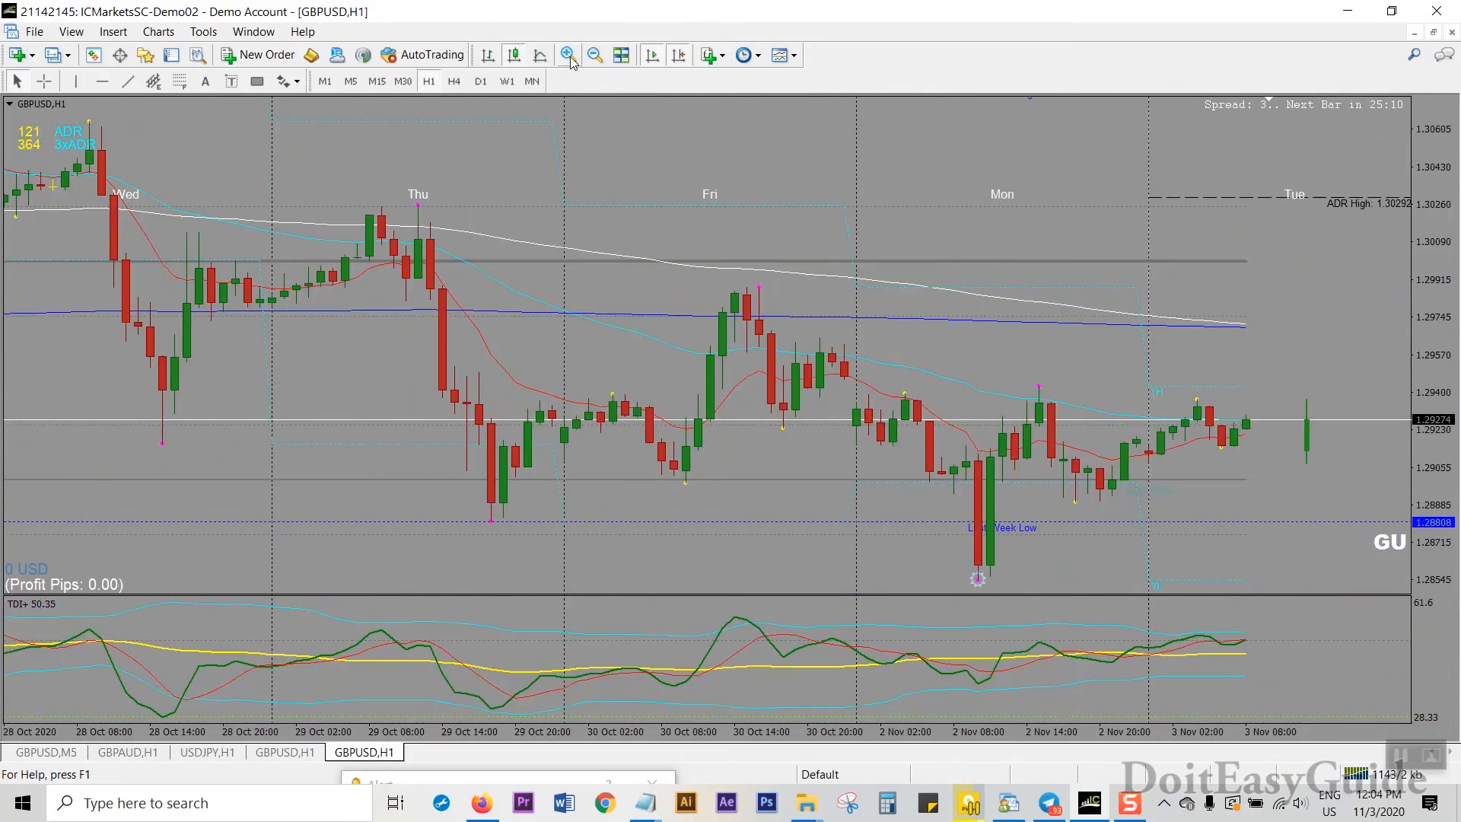
click(375, 82)
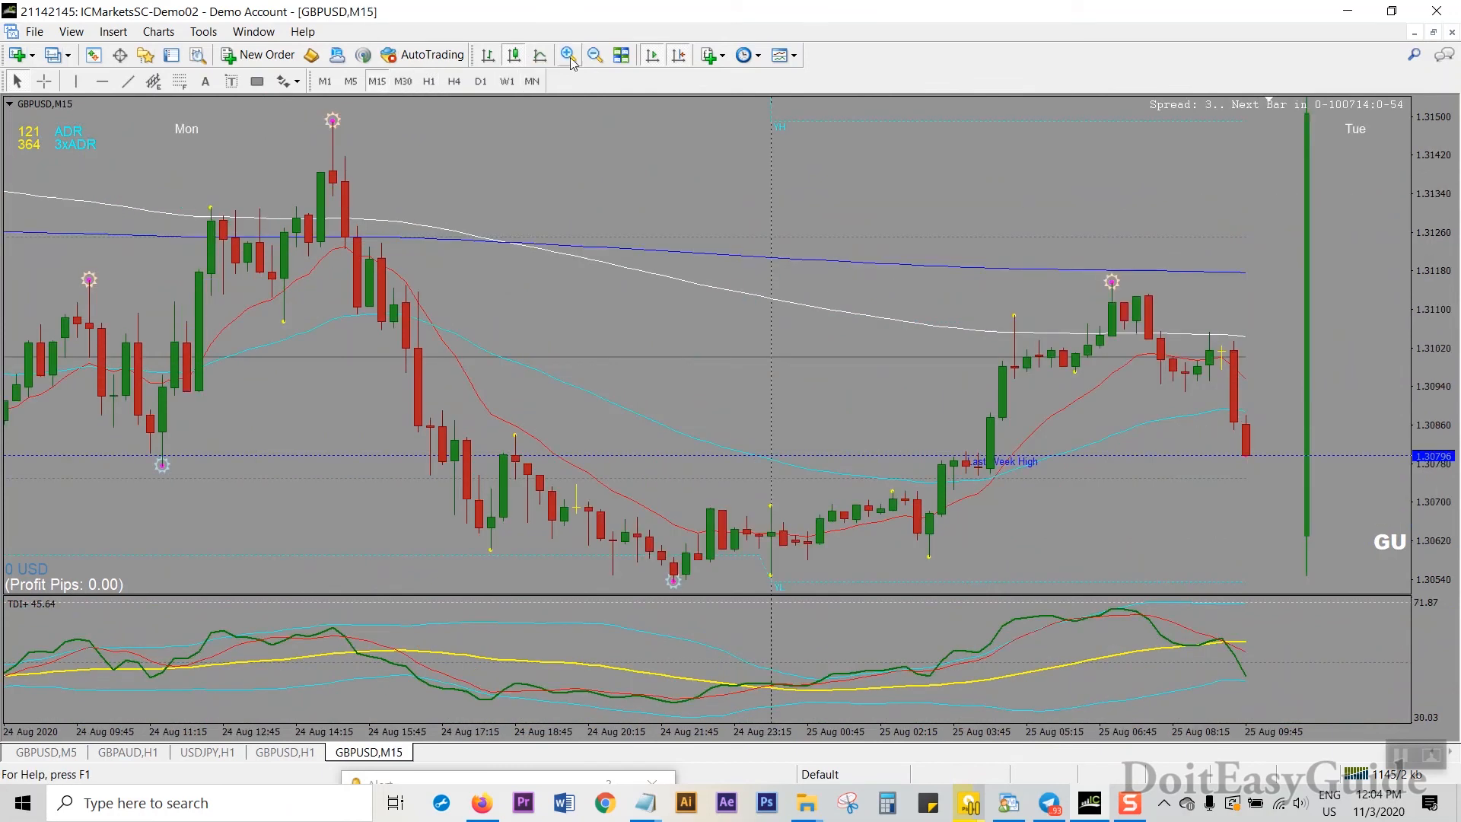
click(595, 55)
click(595, 54)
click(595, 54)
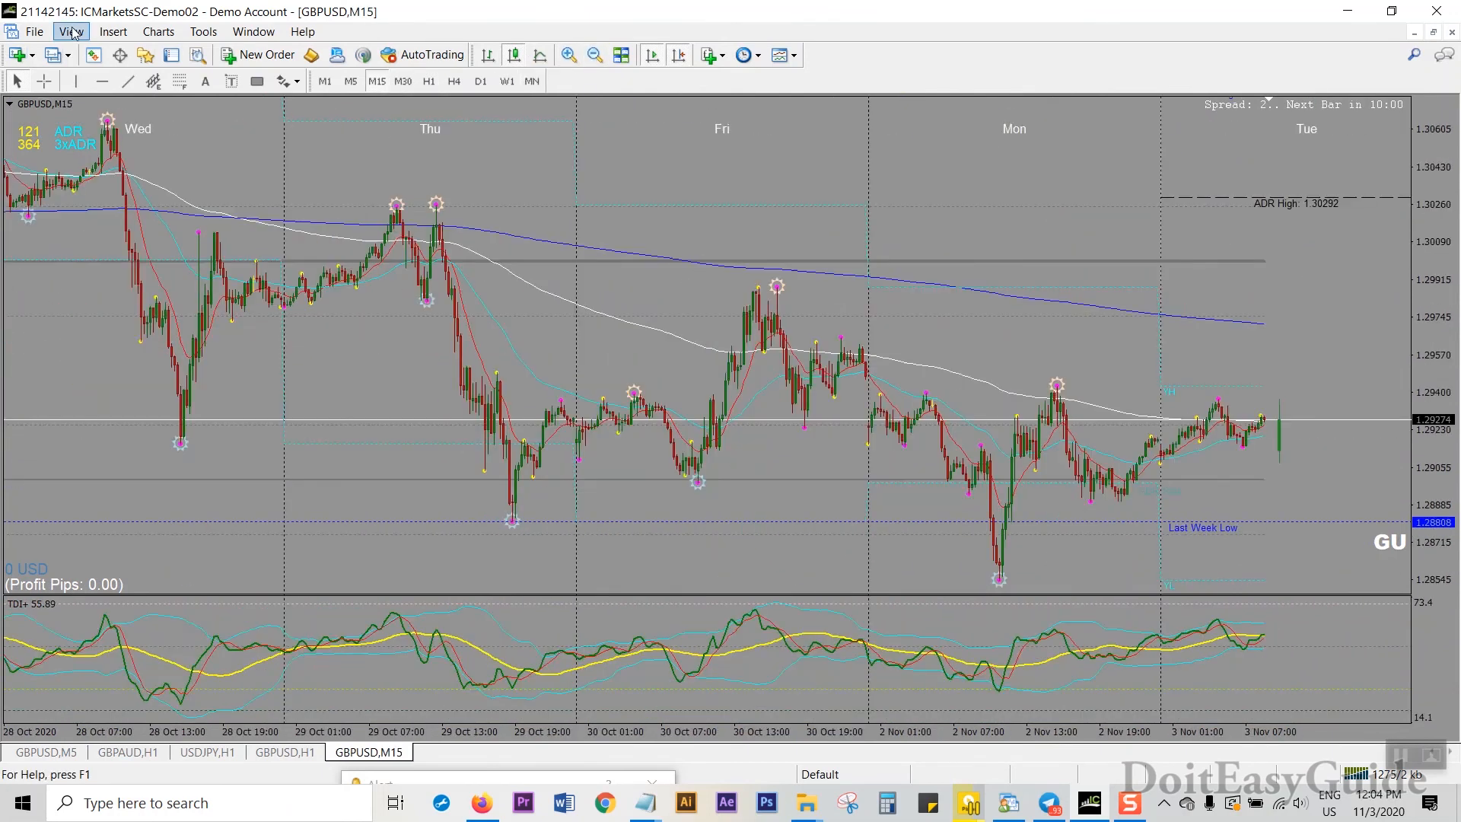
Examine the chart template list for the newly copied Naldo templates.
click(113, 31)
mouse_move(147, 31)
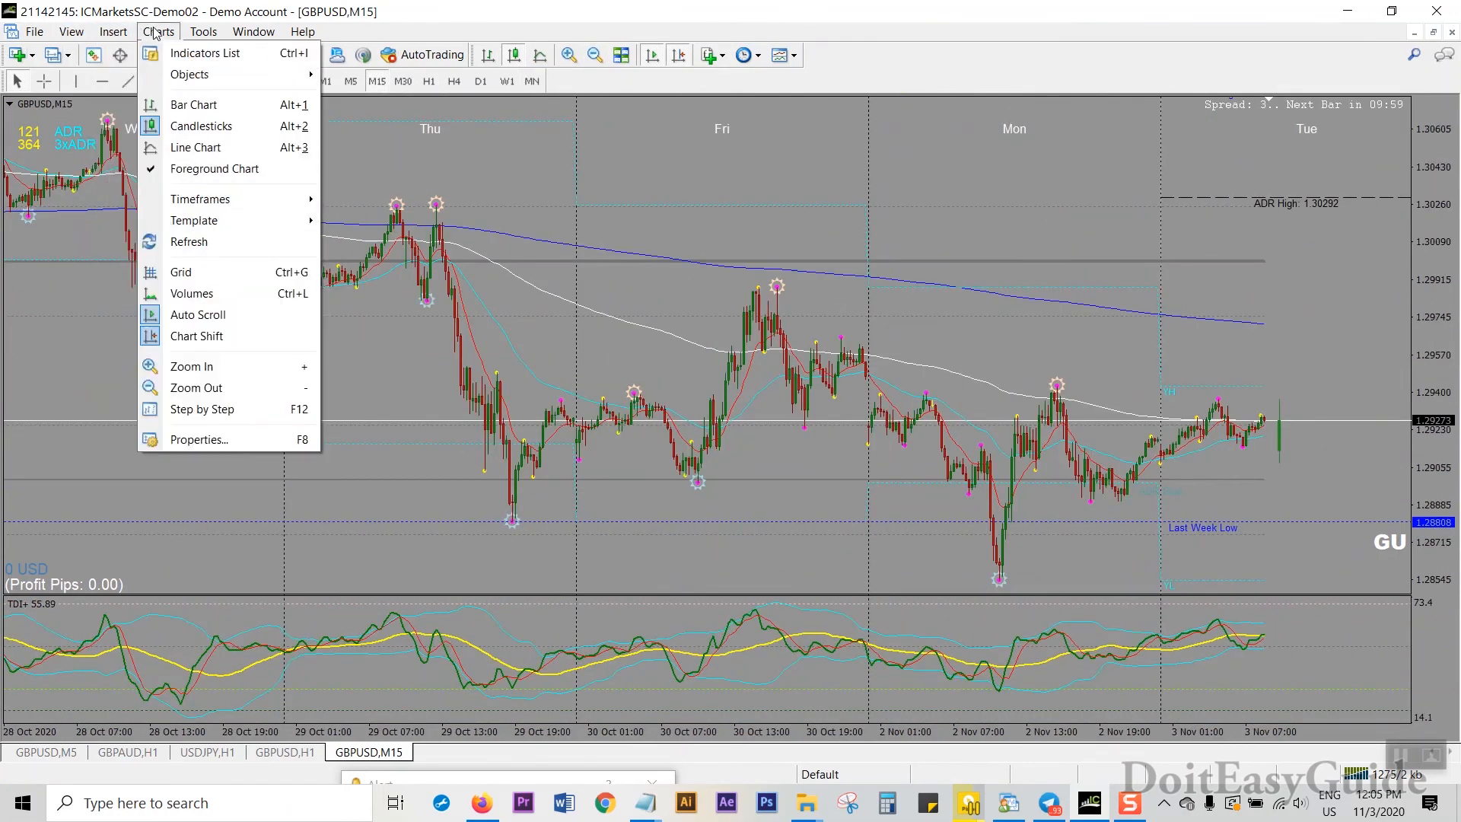
click(582, 169)
scroll(582, 169, up, 3)
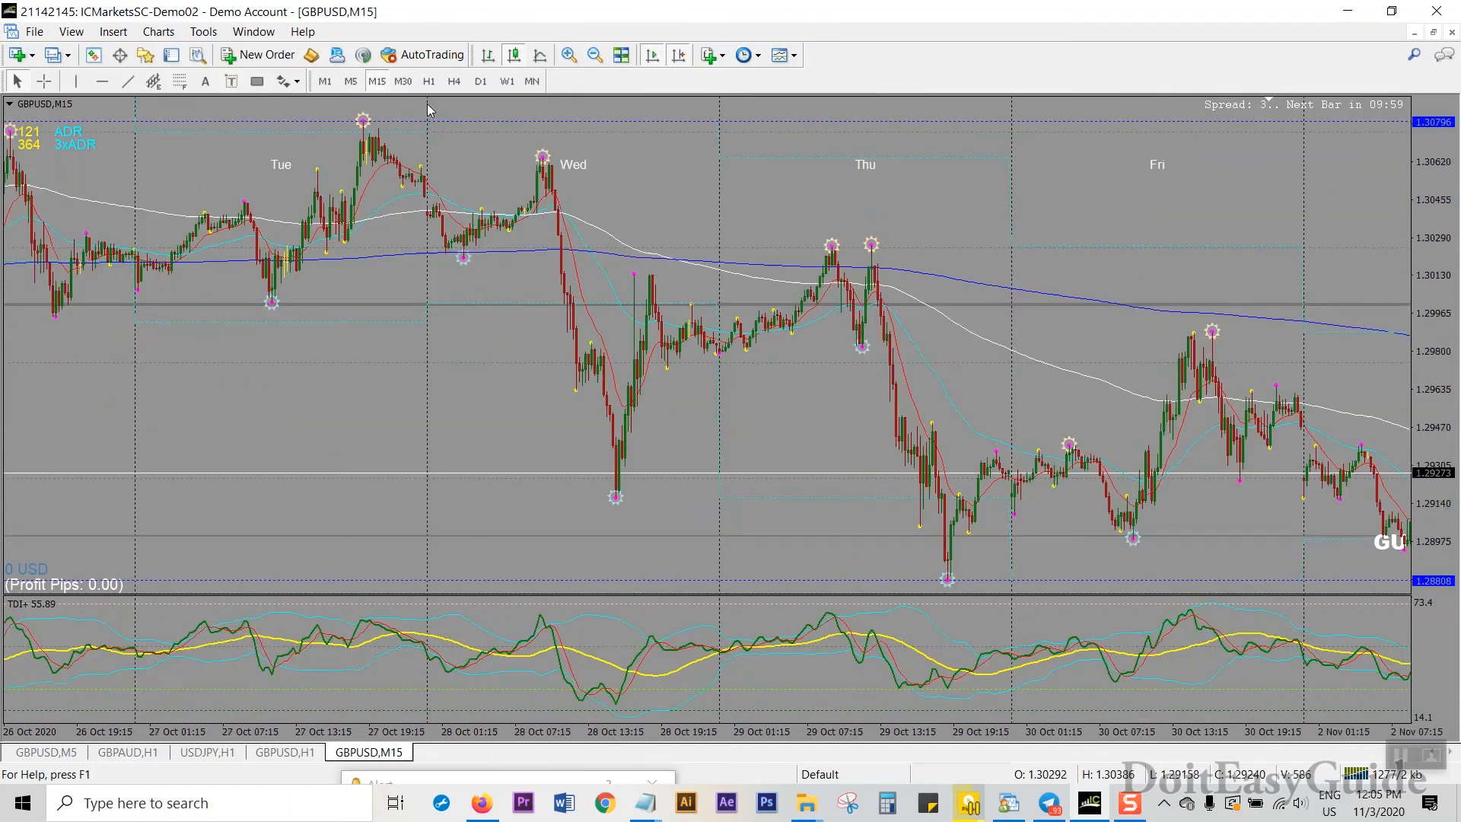
click(163, 31)
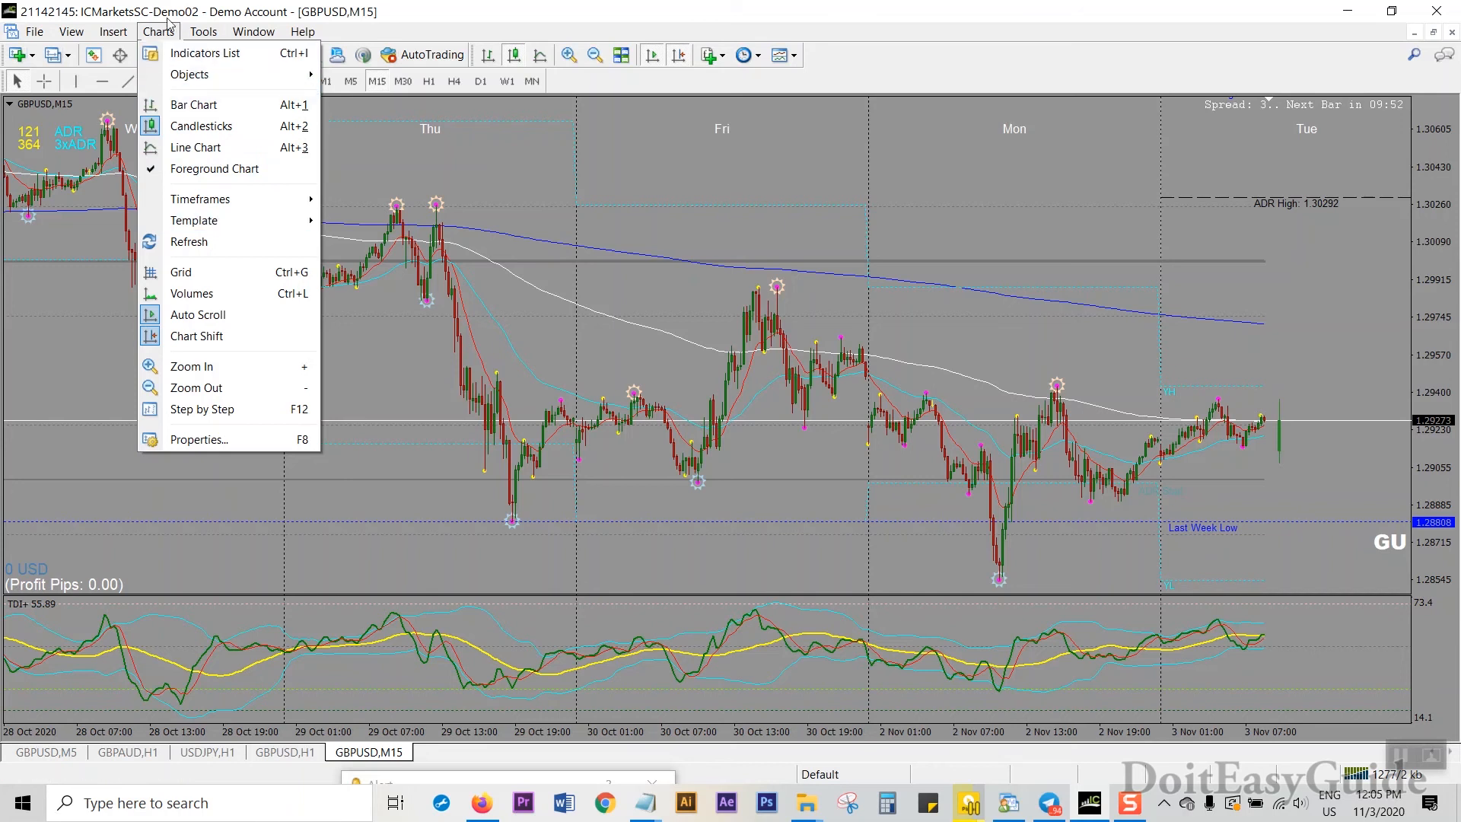
mouse_move(249, 220)
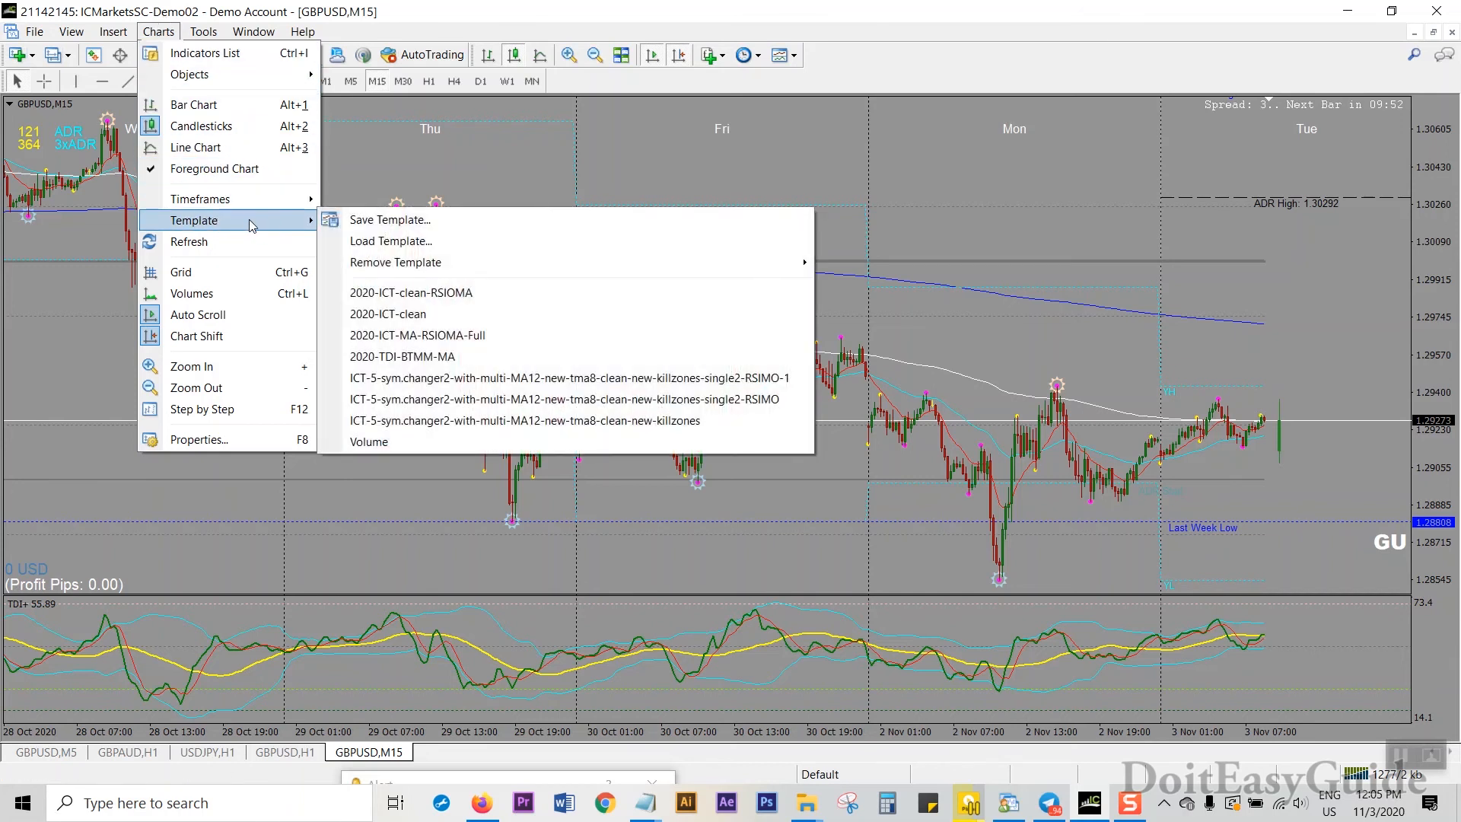
click(736, 155)
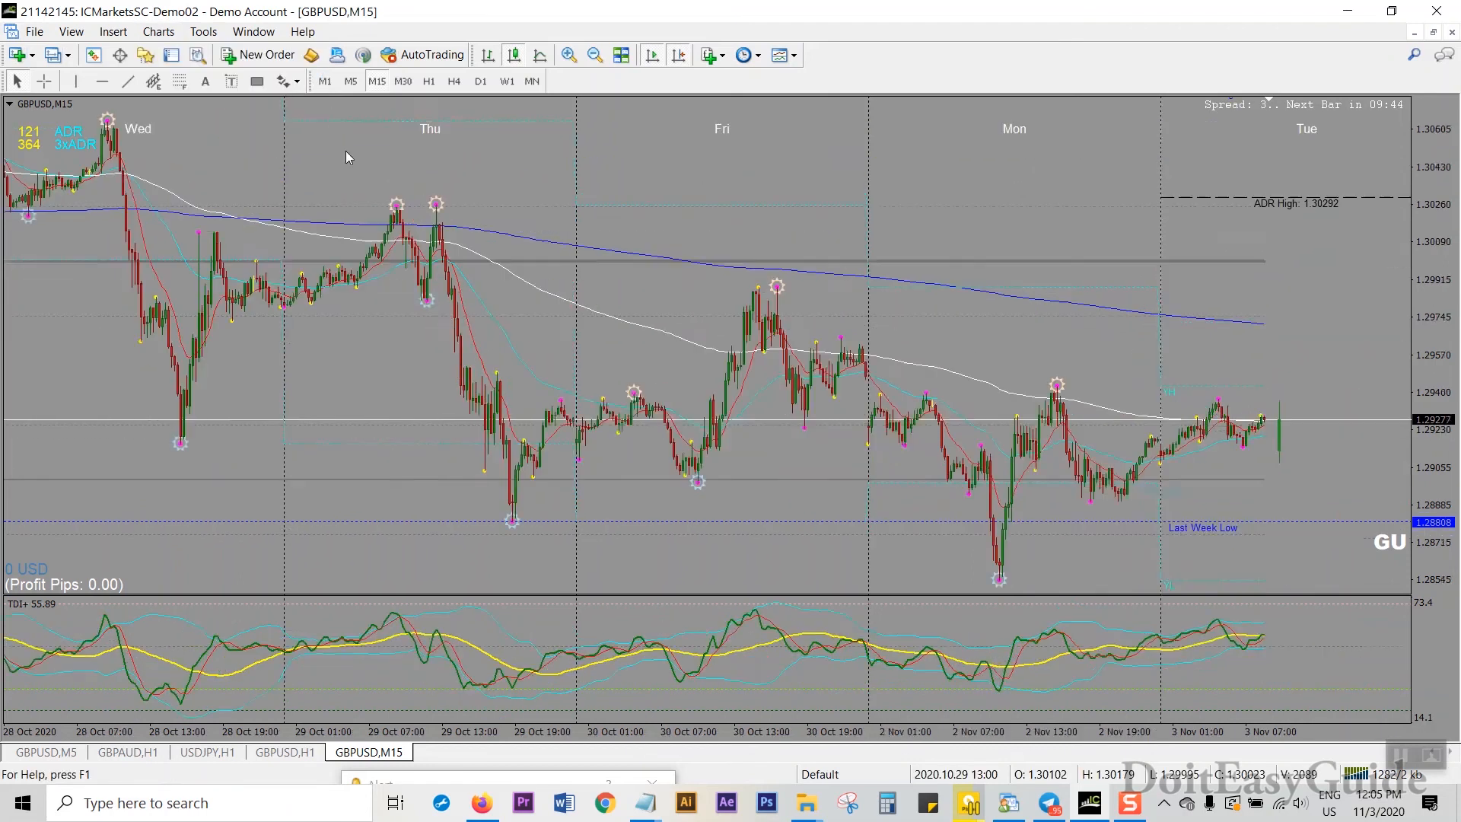
Refresh the GBPUSD M15 chart and return to the chart template options.
click(159, 31)
click(188, 241)
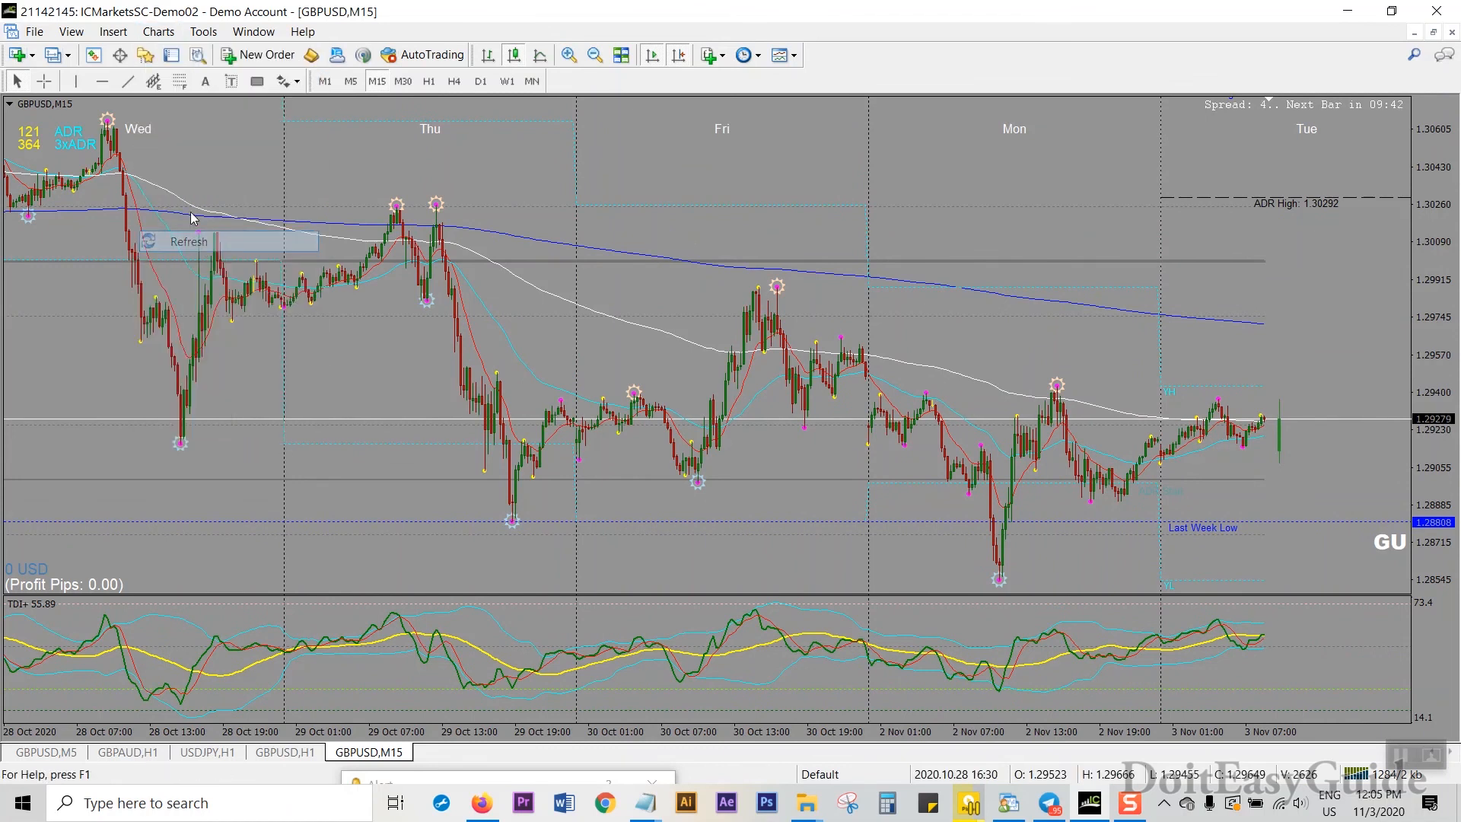
click(158, 31)
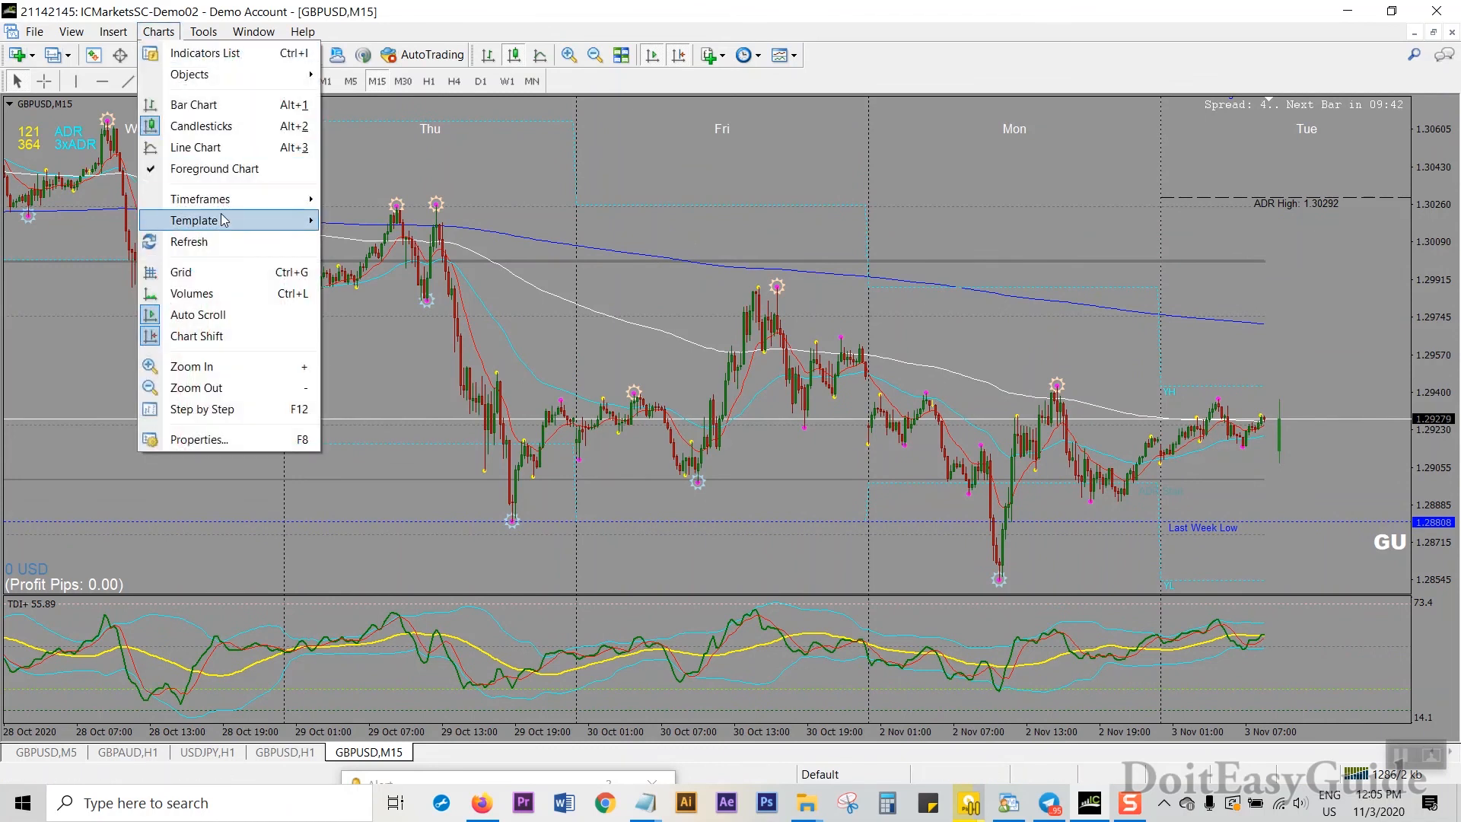
click(684, 168)
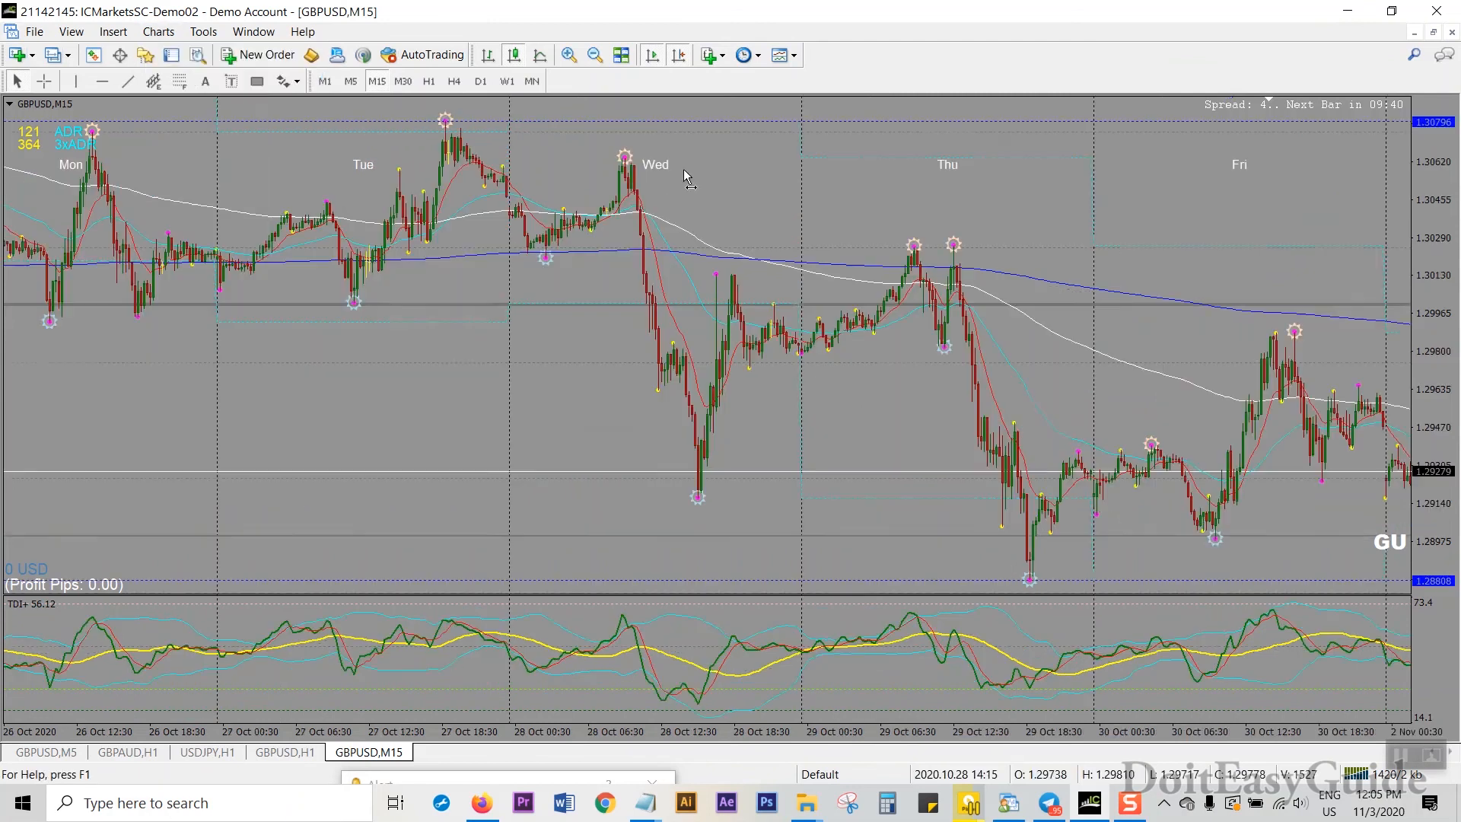